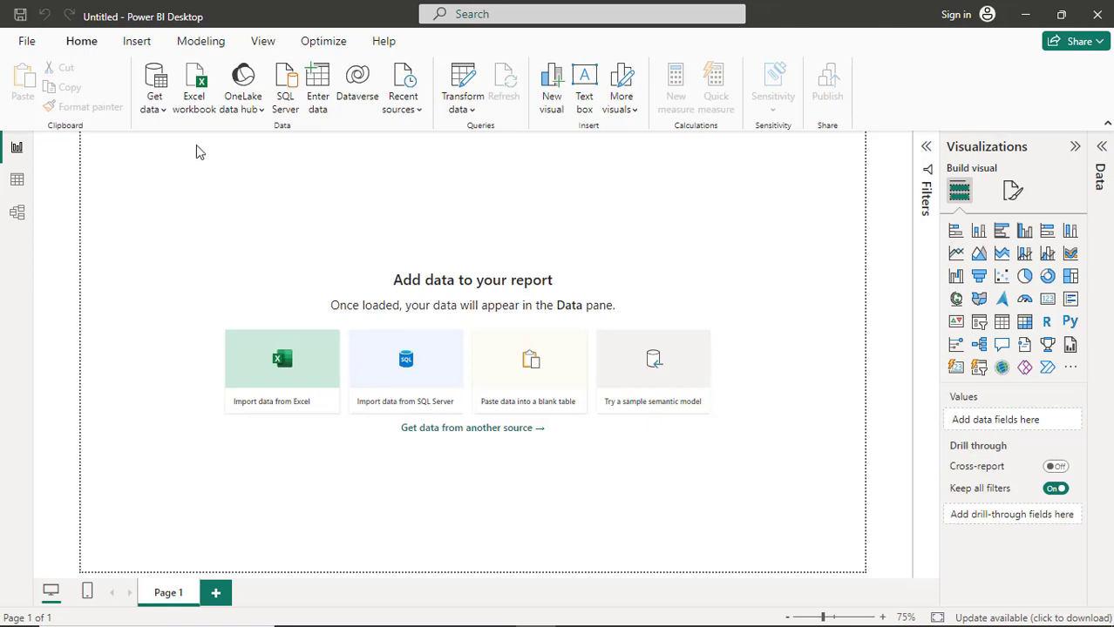
Step: Open the AdventureWorks Sales workbook for import from Excel and preview its Sales table
left_click(296, 377)
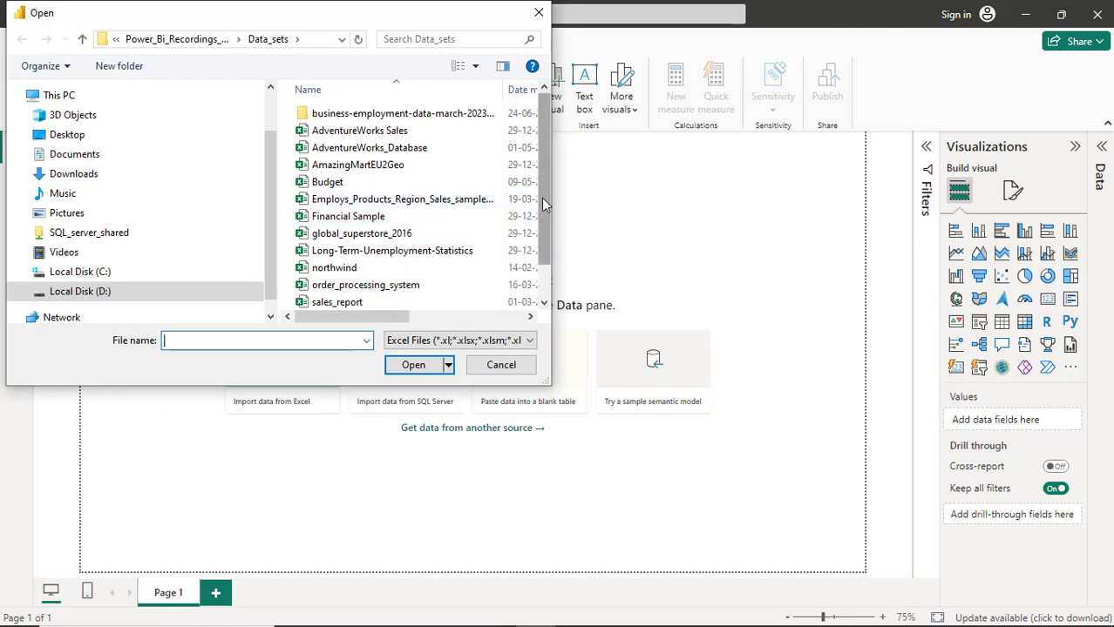
mouse_move(541, 200)
left_mouse_down()
mouse_move(538, 238)
mouse_move(545, 190)
left_mouse_up()
left_click(398, 134)
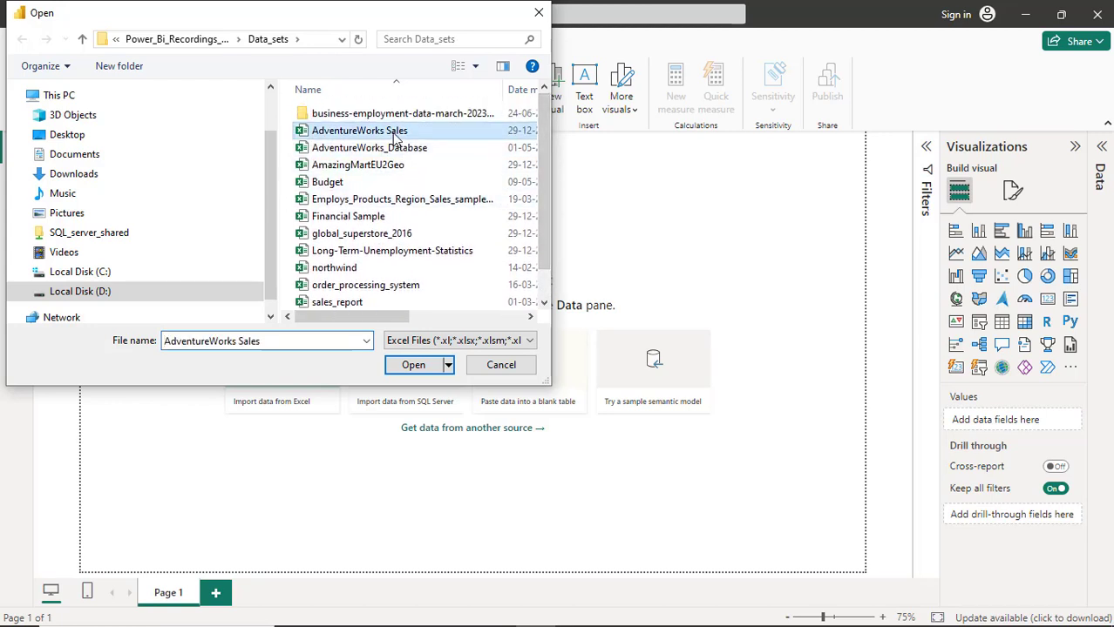
left_click(413, 365)
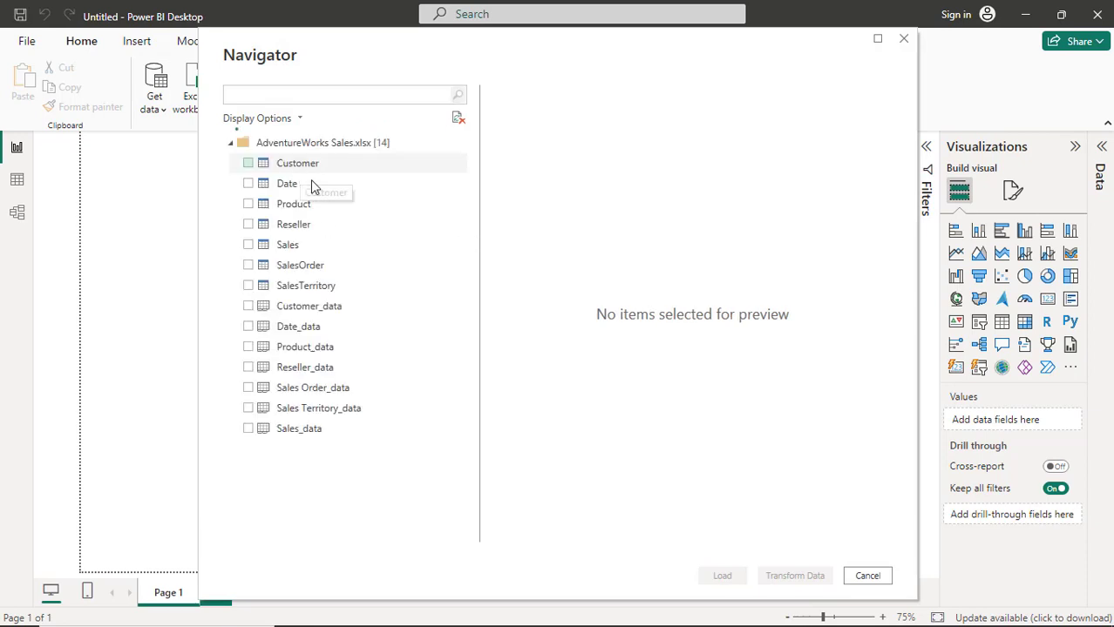
left_click(249, 246)
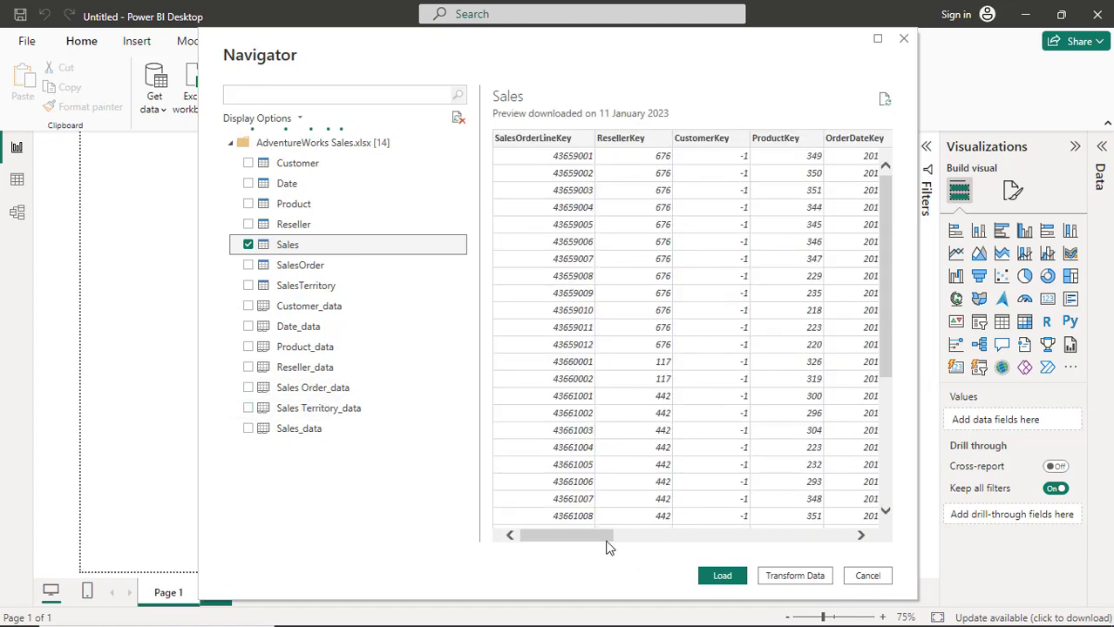
mouse_move(596, 536)
left_mouse_down()
mouse_move(856, 547)
mouse_move(586, 522)
left_mouse_up()
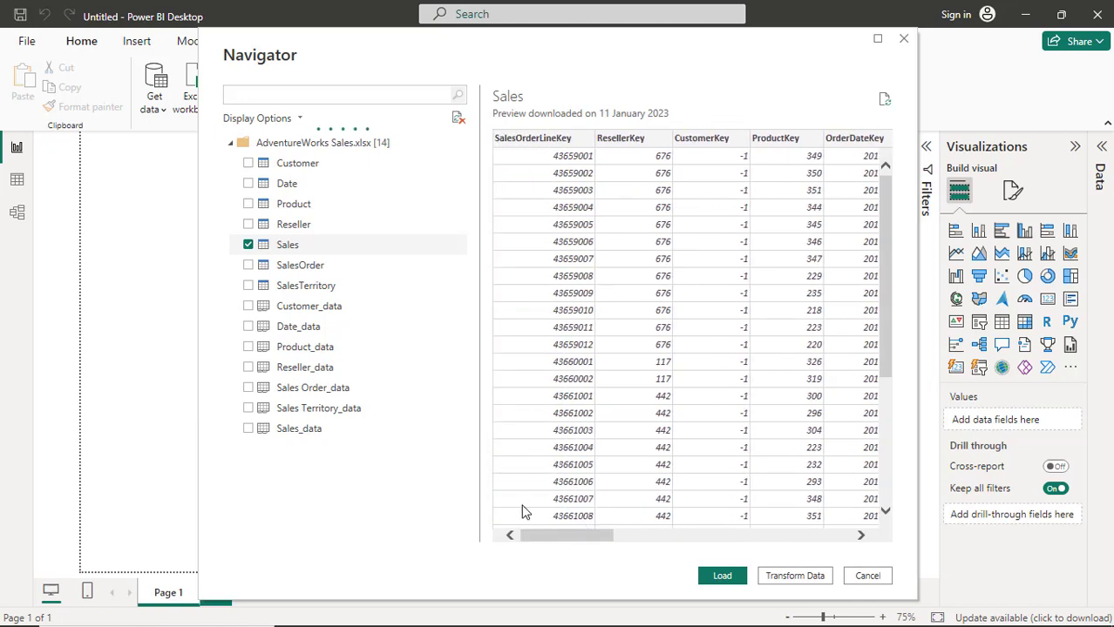
Step: Preview the Sales Order_data and Sales_data sheets instead of the Sales table, and cancel the import
left_click(248, 245)
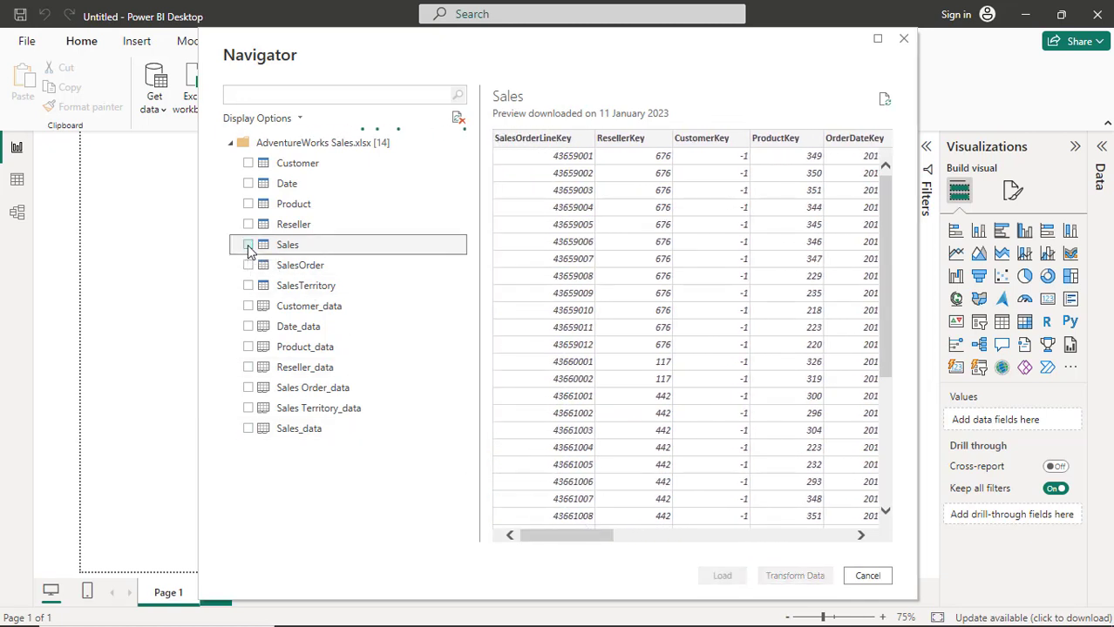
left_click(249, 389)
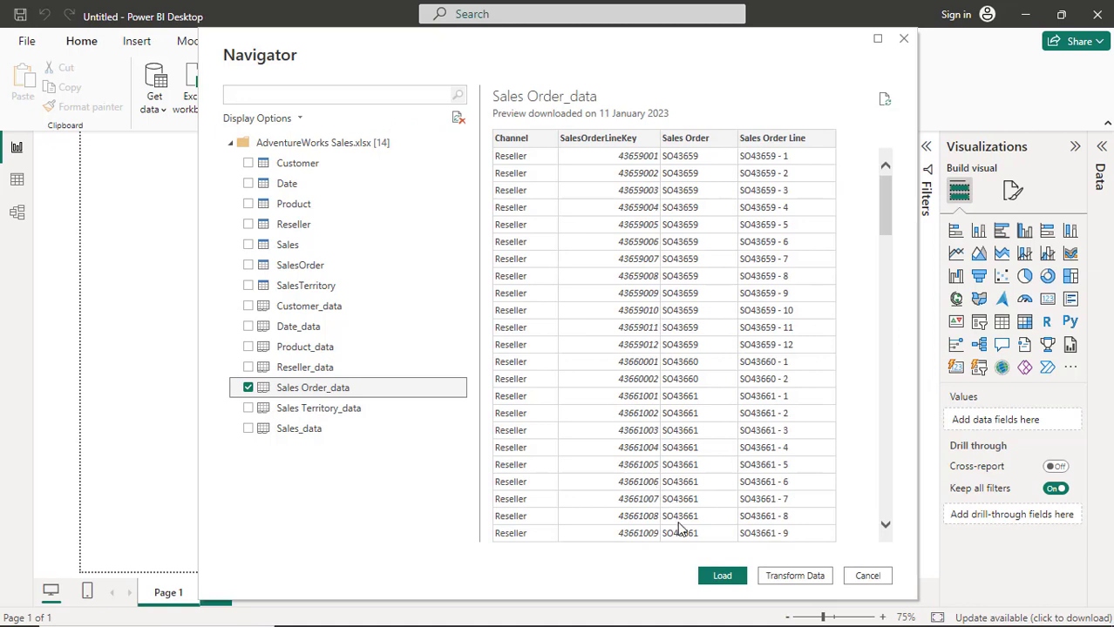
left_click(248, 389)
left_click(248, 428)
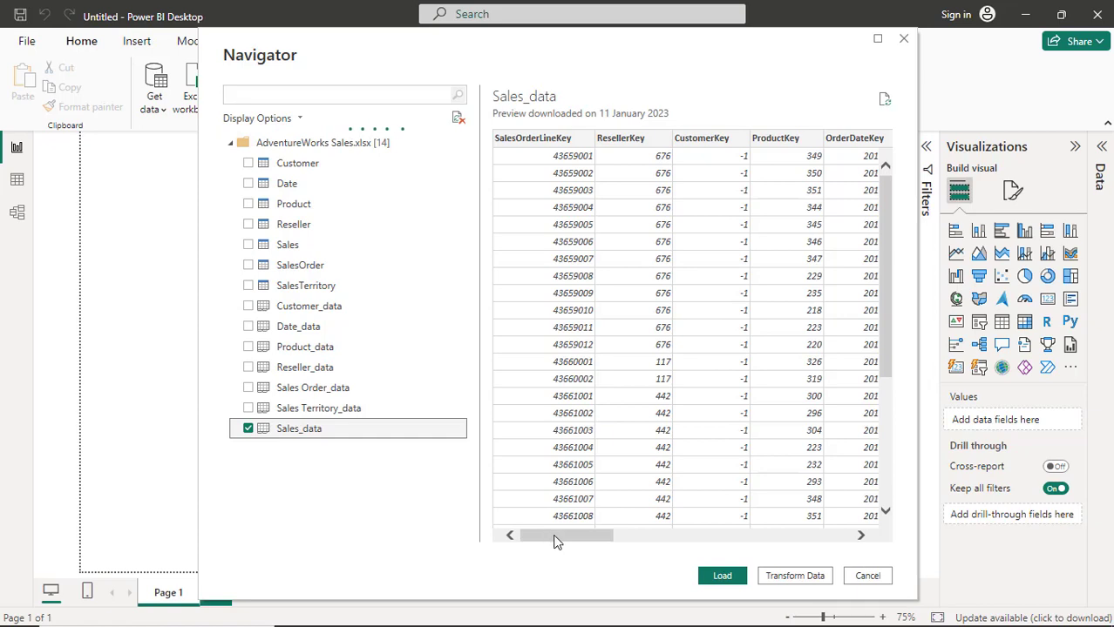
mouse_move(556, 542)
left_mouse_down()
mouse_move(793, 549)
mouse_move(796, 537)
mouse_move(569, 538)
left_mouse_up()
left_click(868, 576)
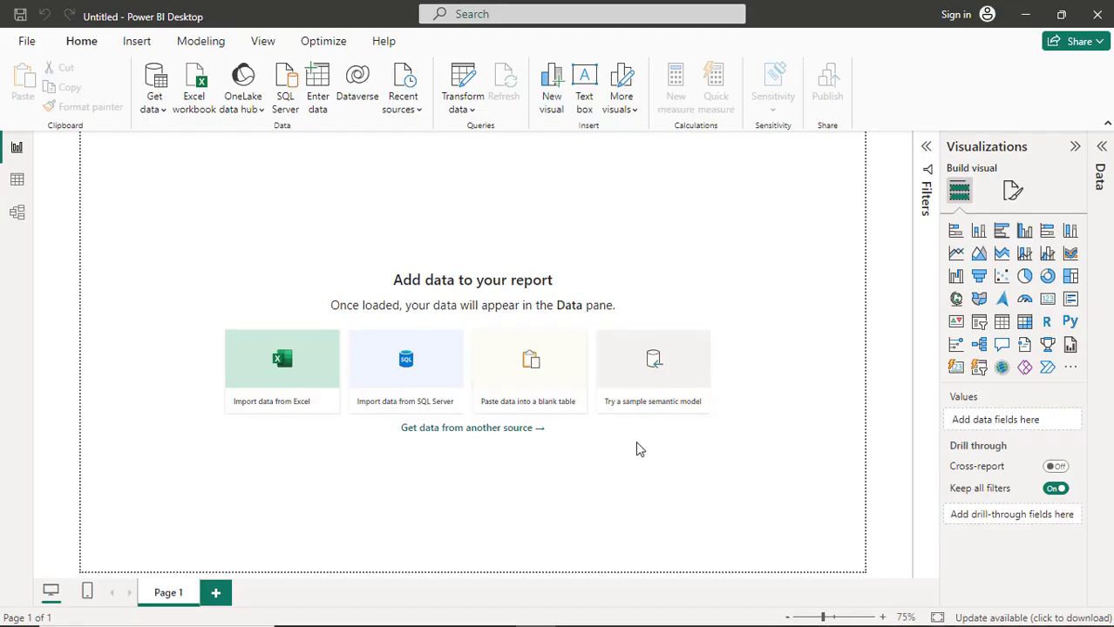
key("alt+Tab")
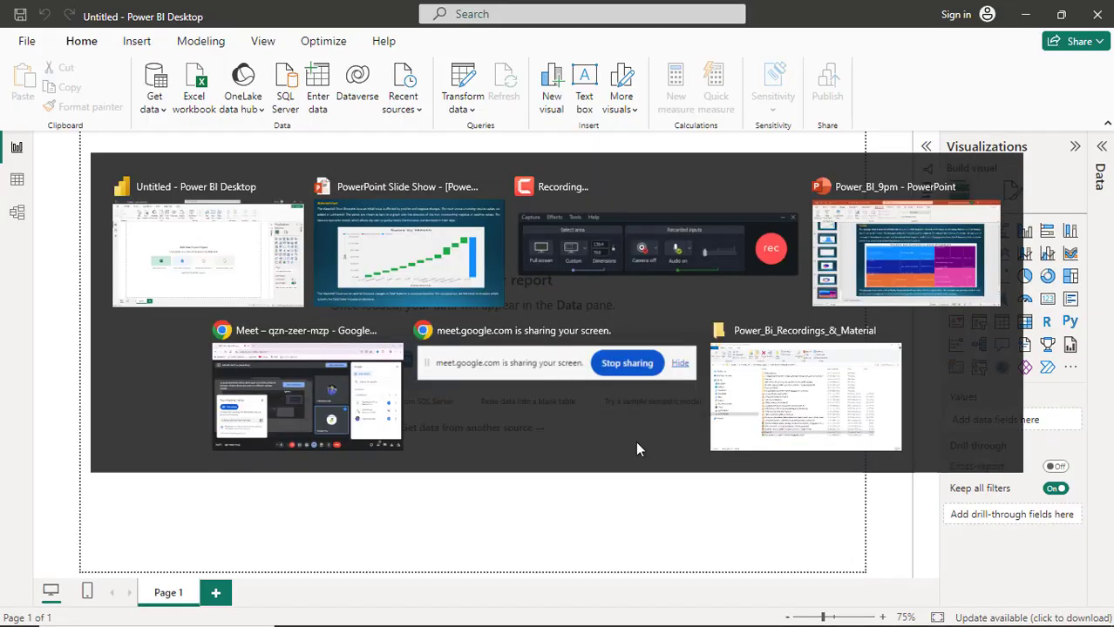
key("alt+Tab")
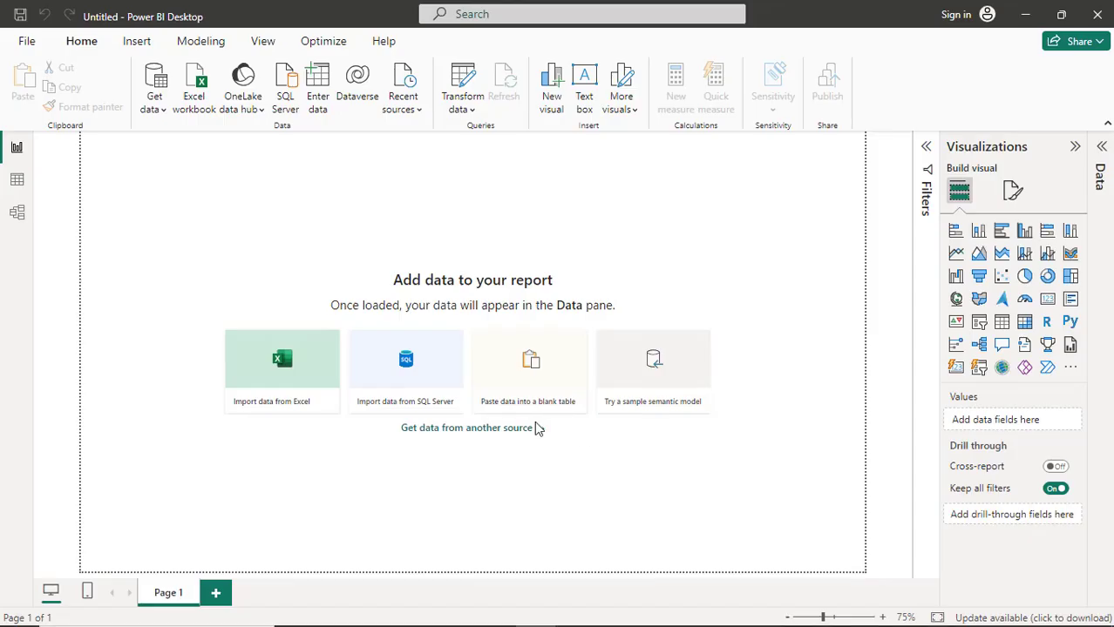
Step: Open the northwind workbook for import from Excel and preview its orders table
left_click(300, 366)
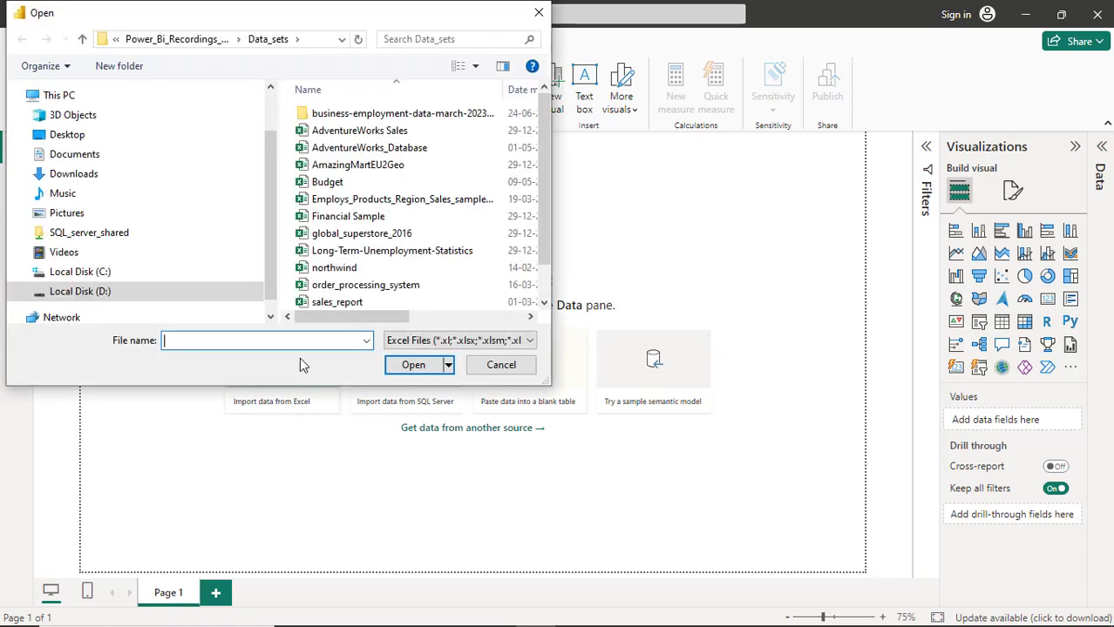
left_click(340, 270)
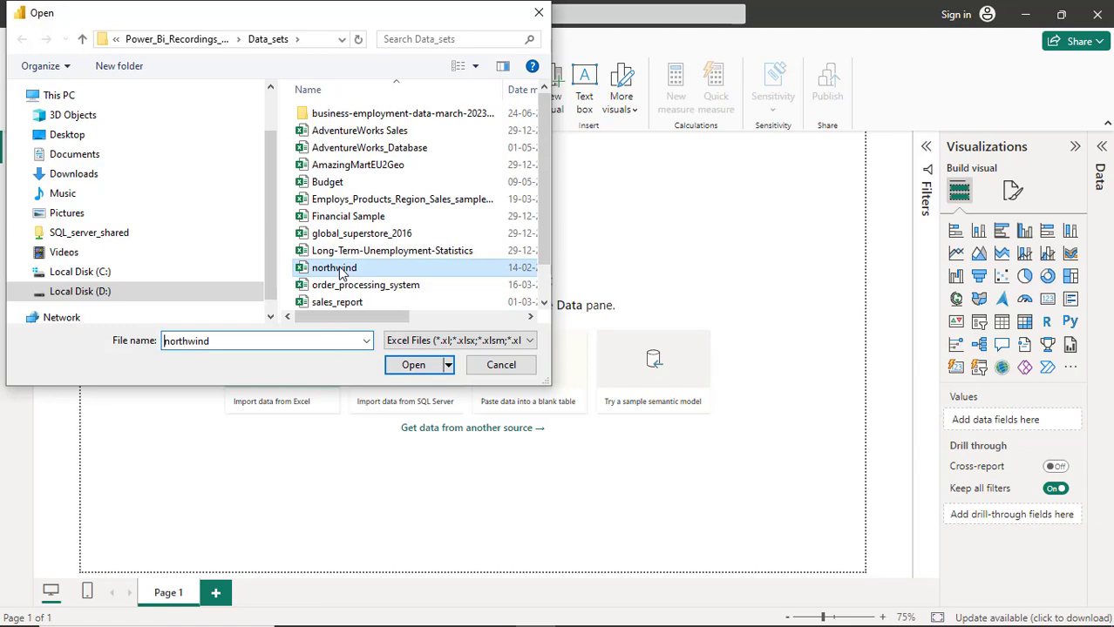
left_click(416, 366)
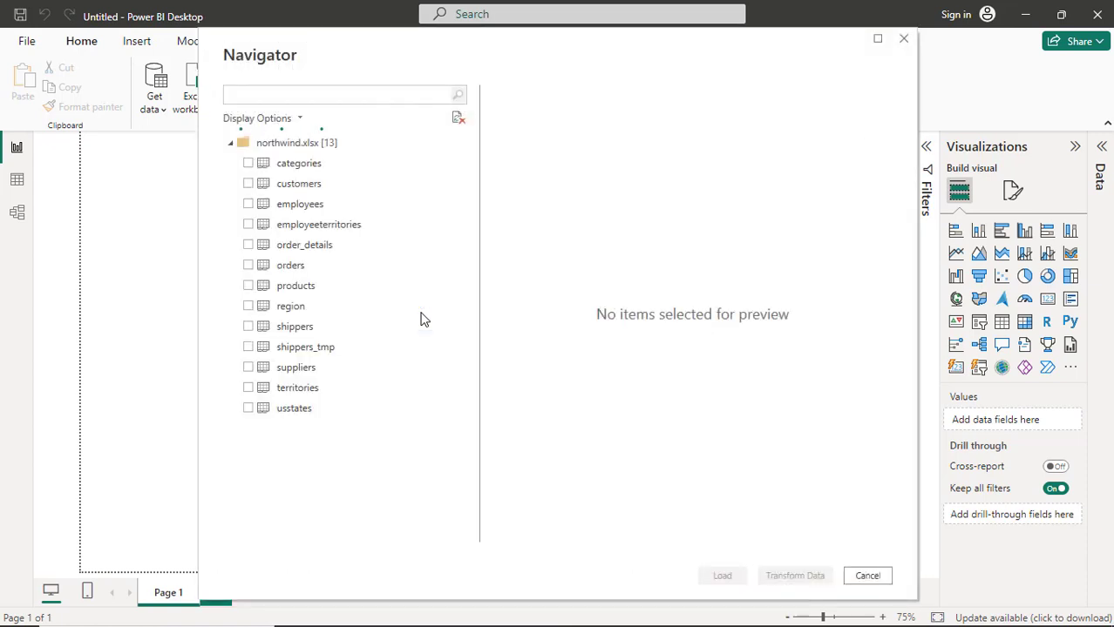
left_click(249, 268)
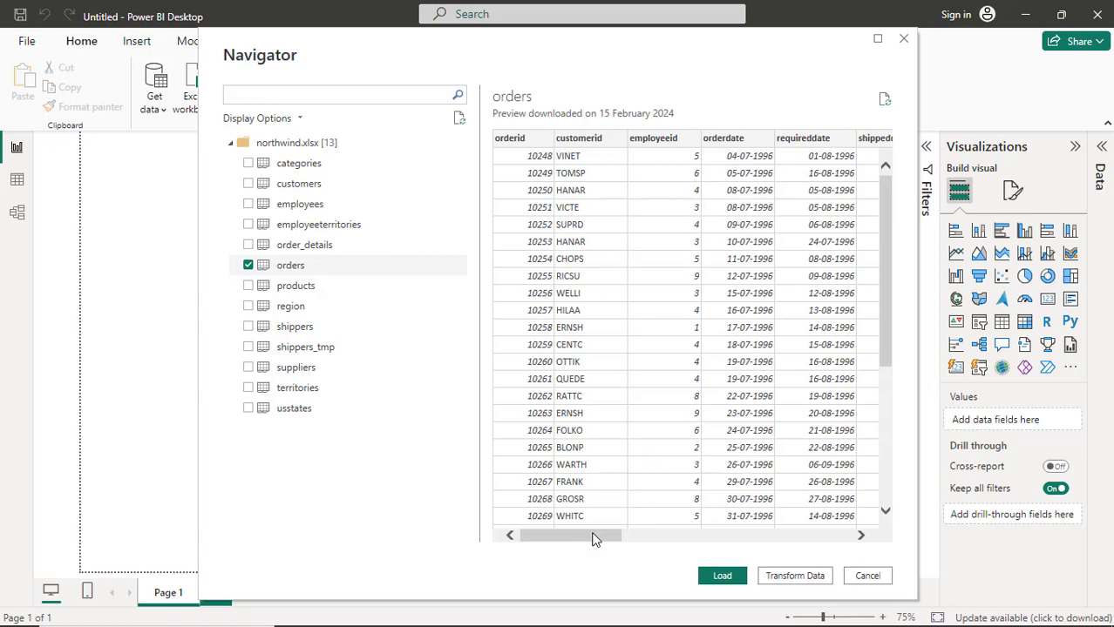
mouse_move(592, 539)
left_mouse_down()
mouse_move(822, 548)
mouse_move(585, 522)
left_mouse_up()
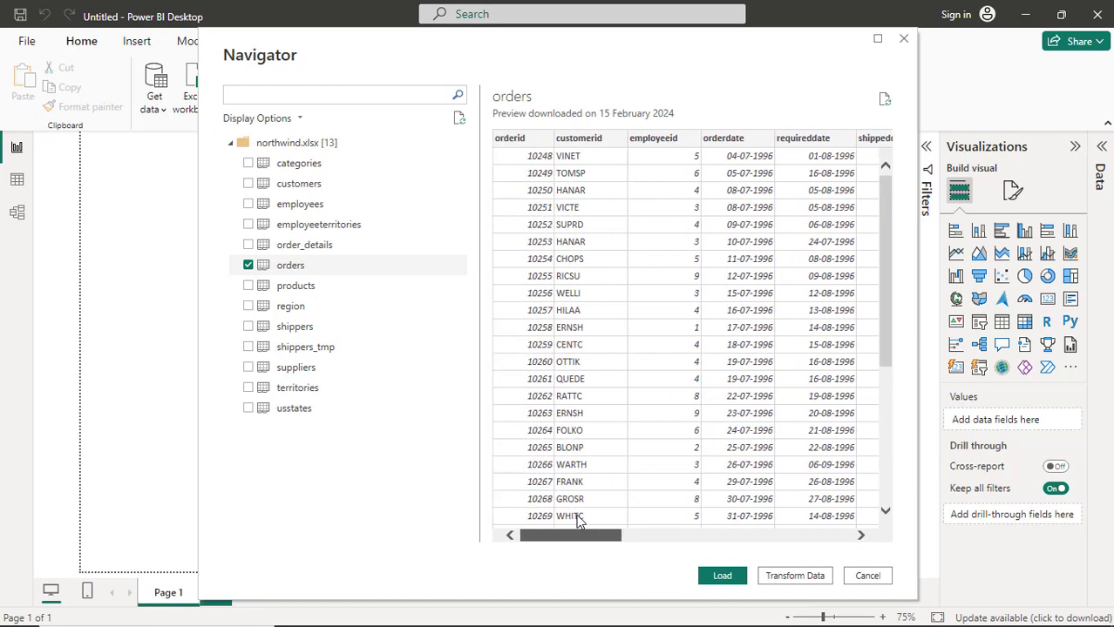
Step: Compare the previews of the northwind order_details and orders tables, and cancel the import with both deselected
left_click(249, 266)
left_click(249, 246)
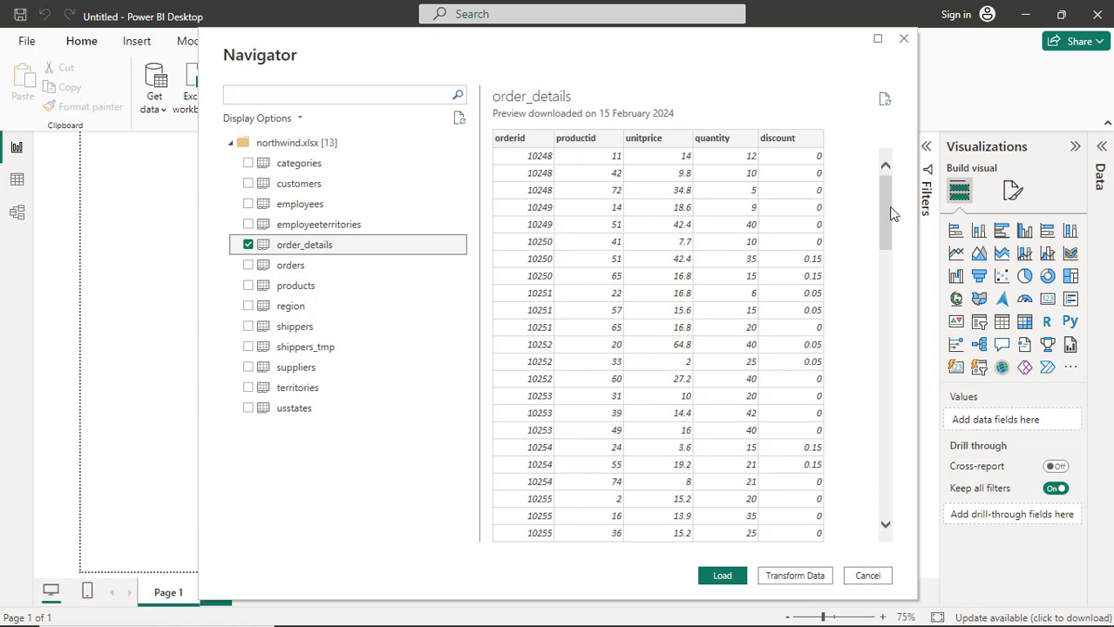
mouse_move(879, 212)
left_mouse_down()
mouse_move(885, 298)
mouse_move(891, 199)
left_mouse_up()
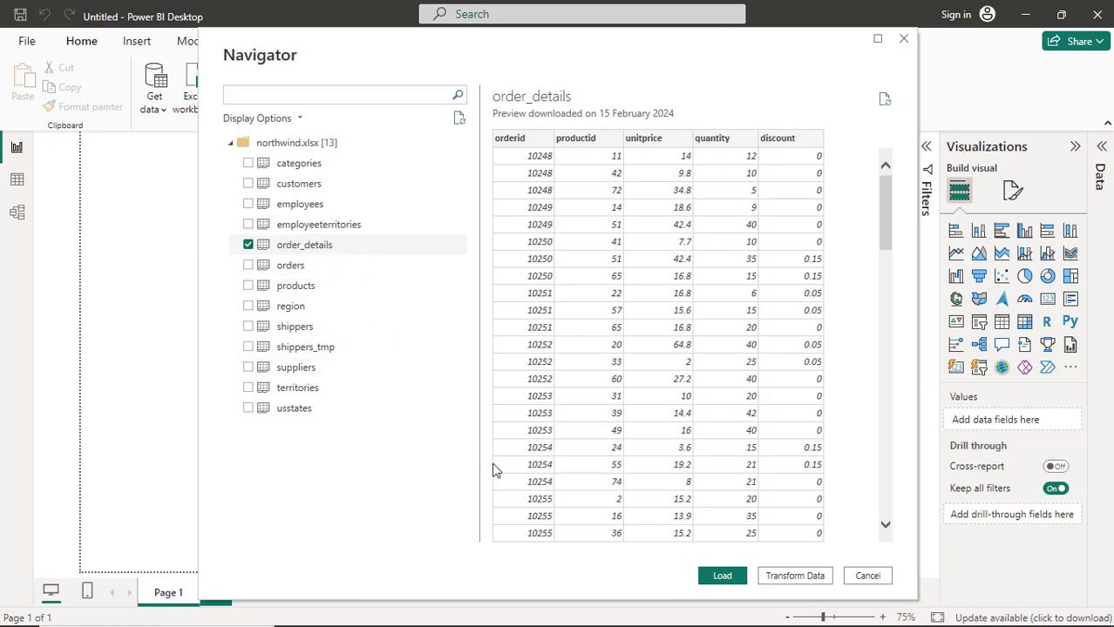
left_click(248, 266)
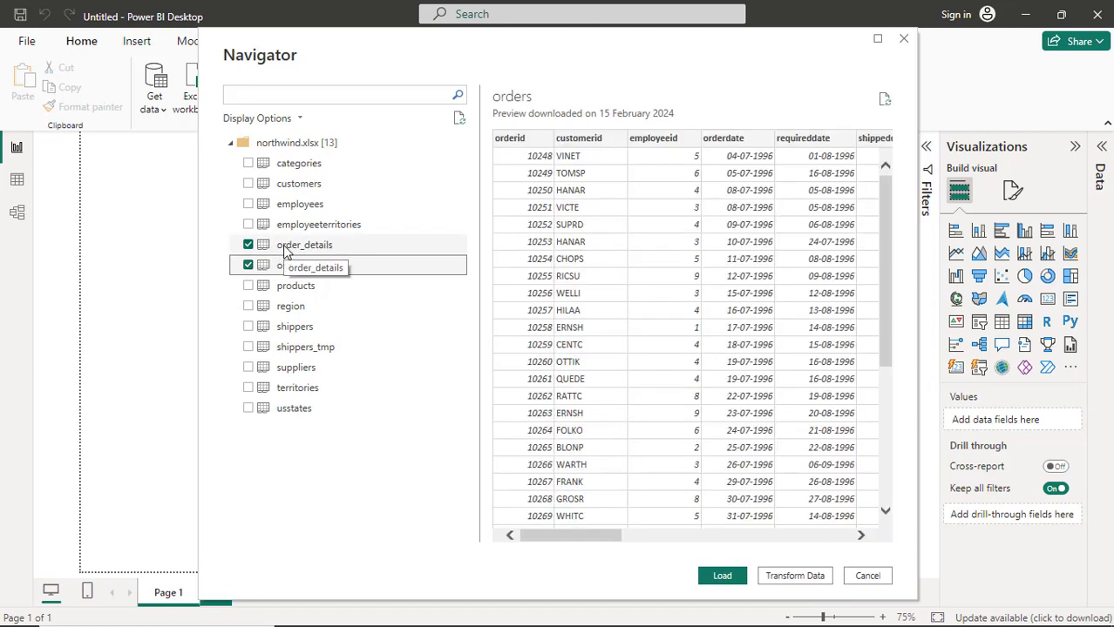
left_click(286, 248)
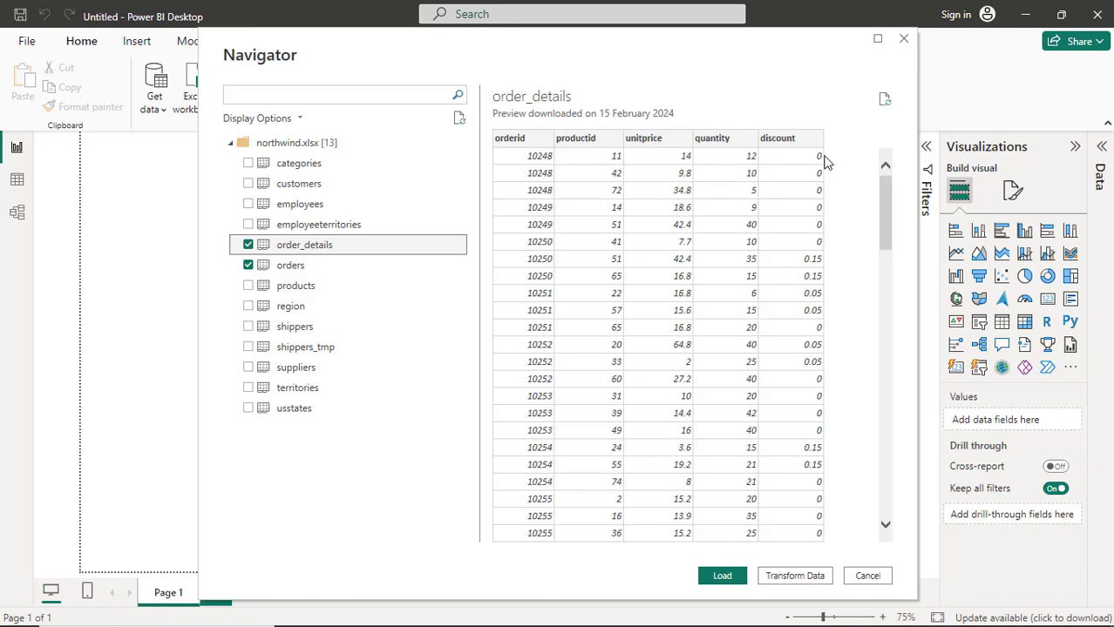
left_click(249, 245)
left_click(248, 265)
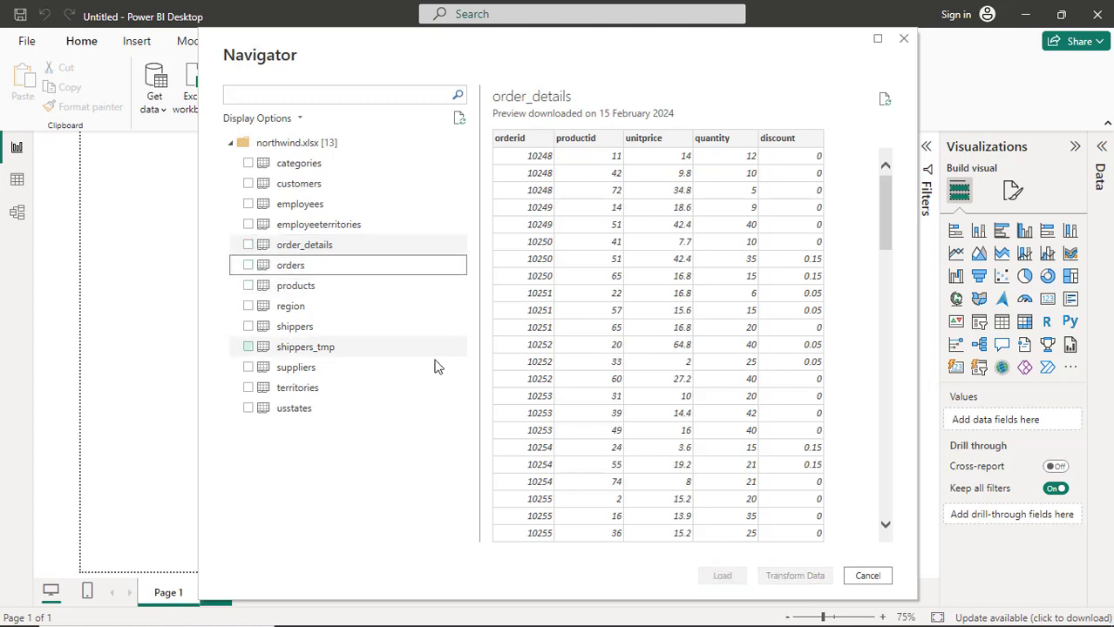
left_click(867, 576)
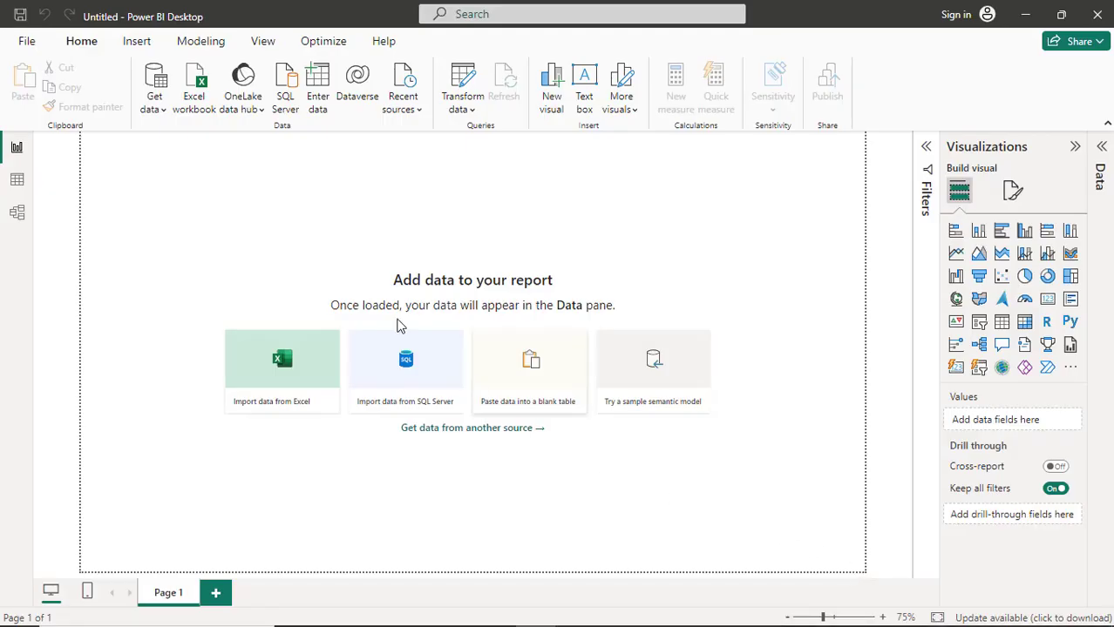
Step: Import the Orders table from the global_superstore_2016 Excel workbook into the report
left_click(292, 367)
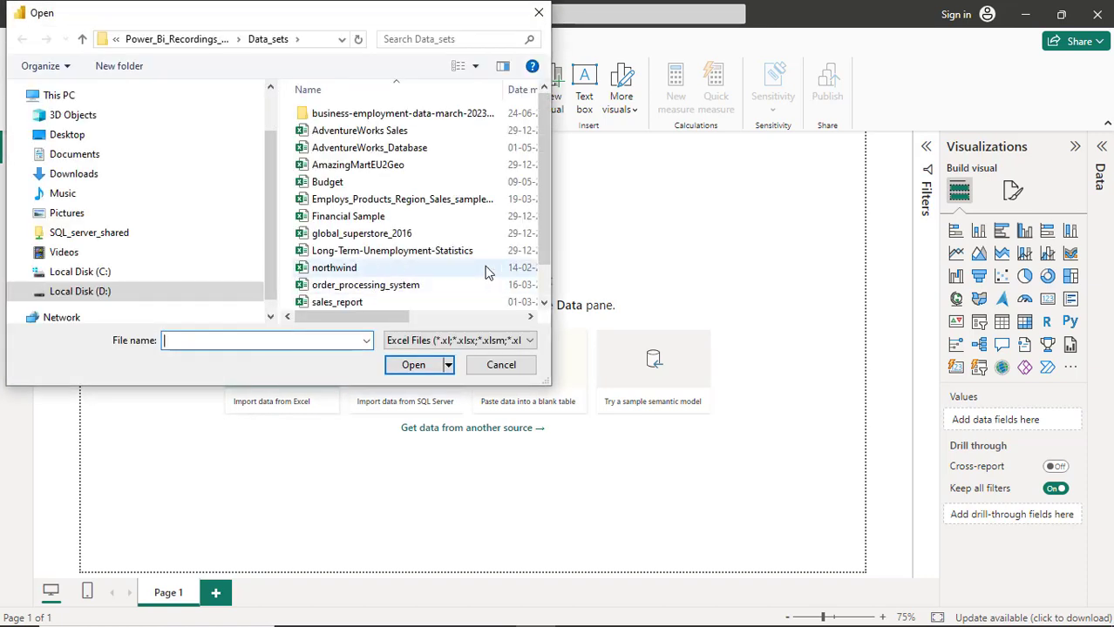
left_click(397, 237)
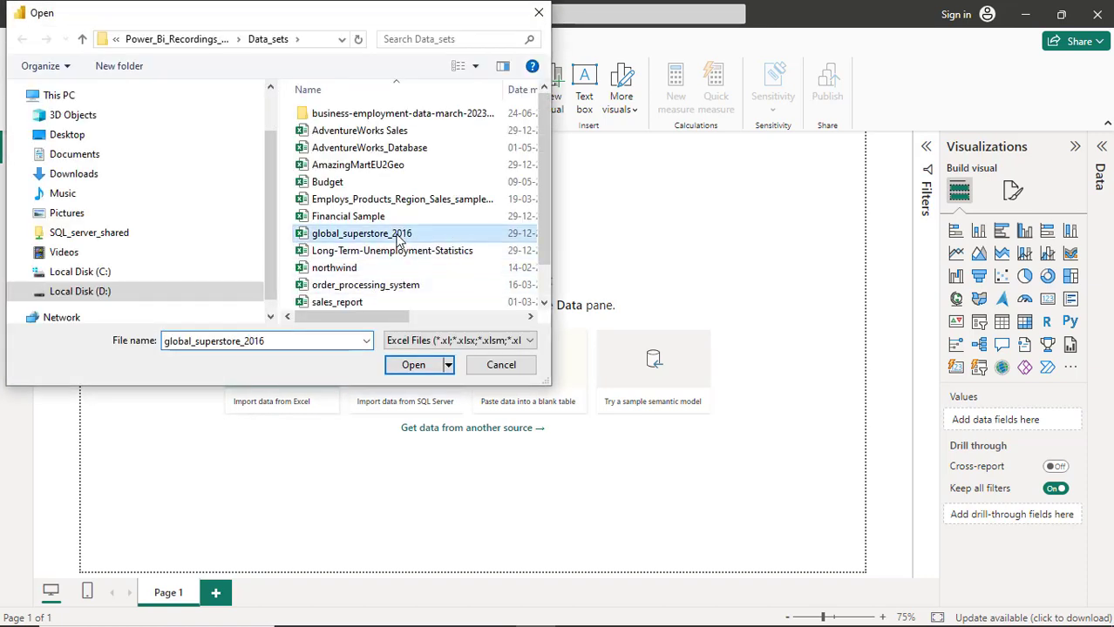
left_click(415, 366)
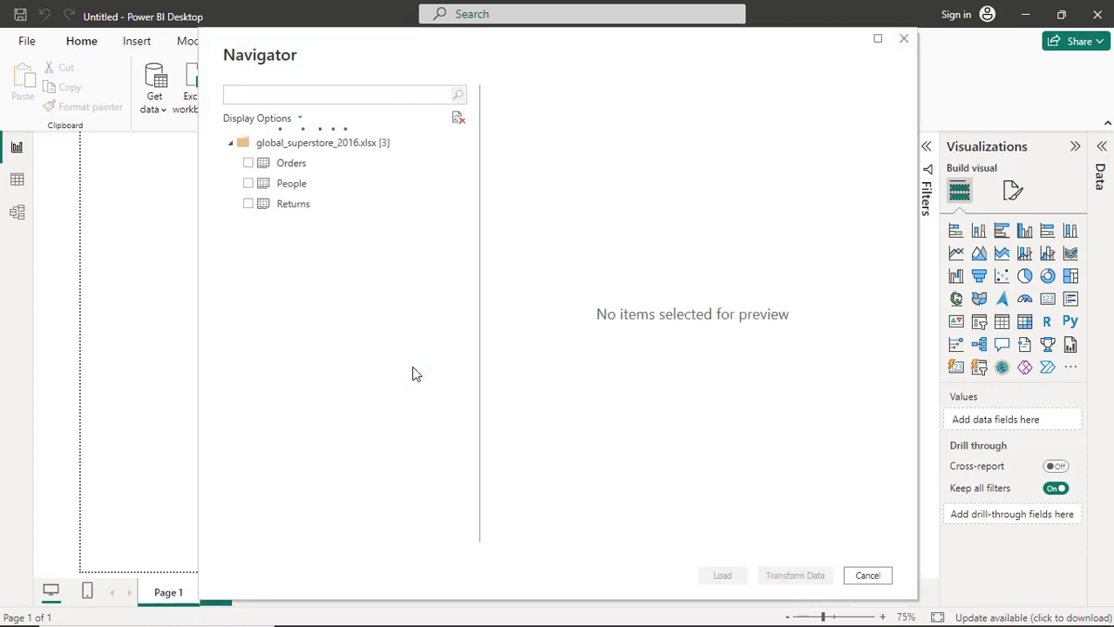
left_click(248, 164)
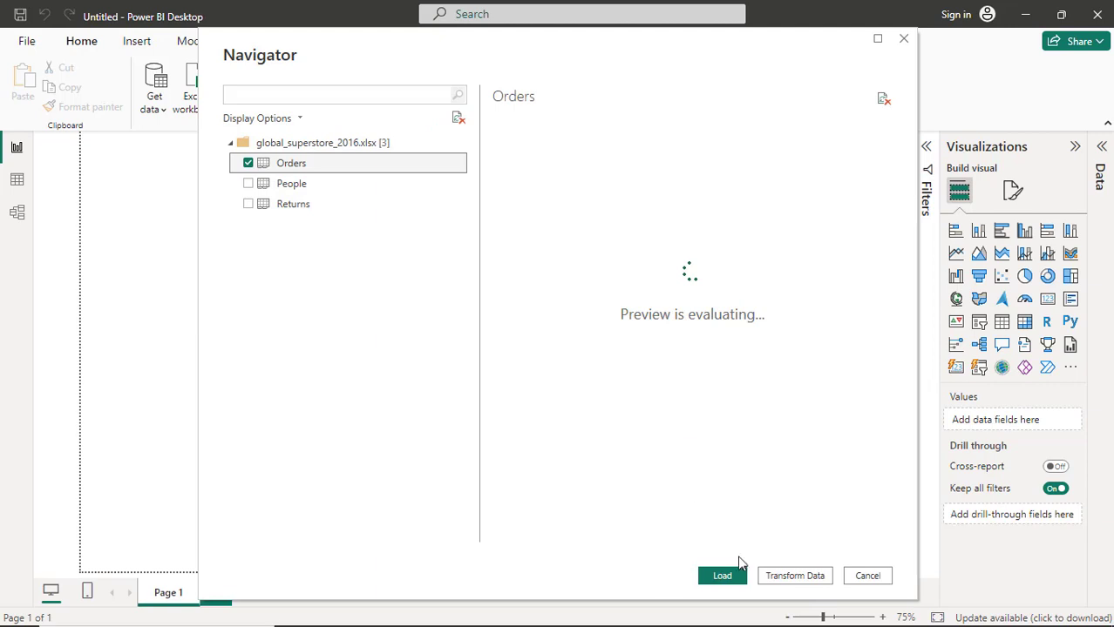
left_click(732, 579)
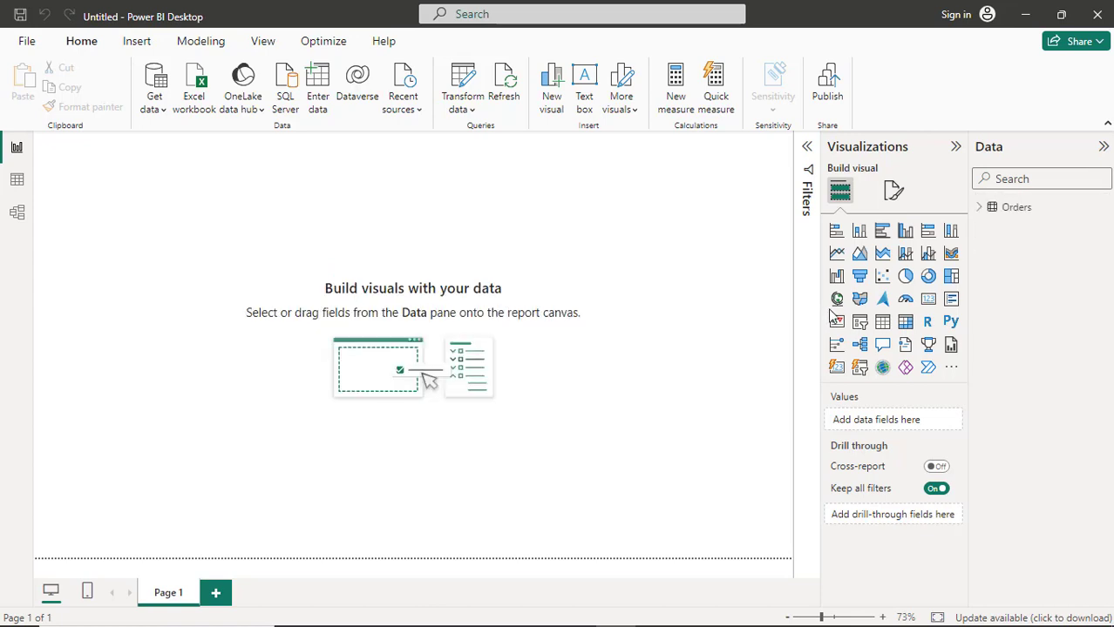
Step: List the fields of the Orders table, and add a waterfall chart enlarged to span most of the page's width
left_click(979, 209)
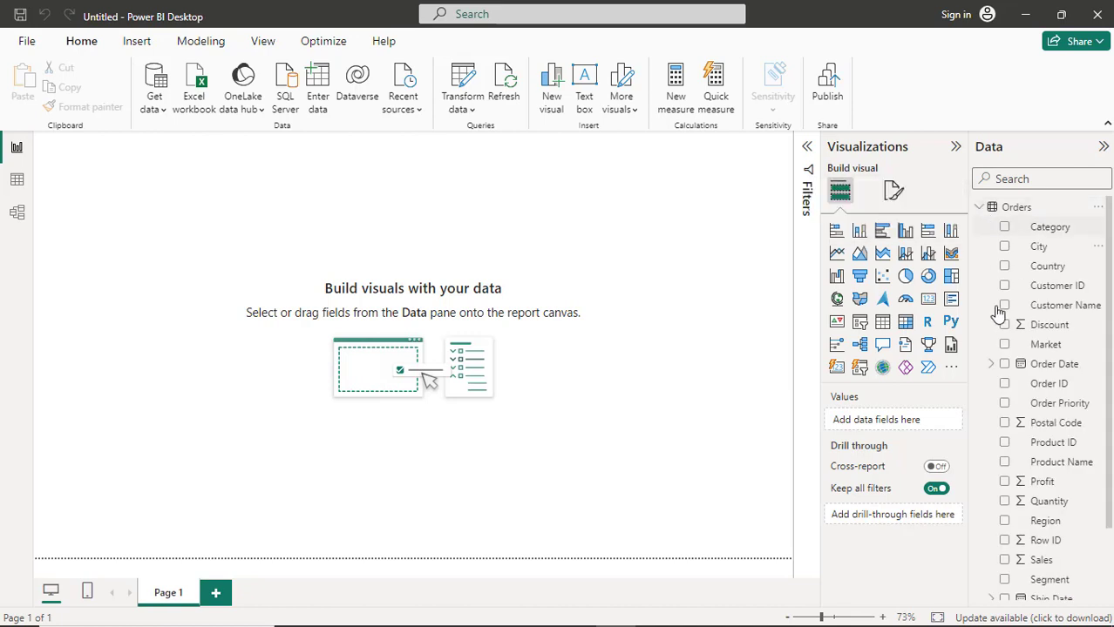
left_click(837, 277)
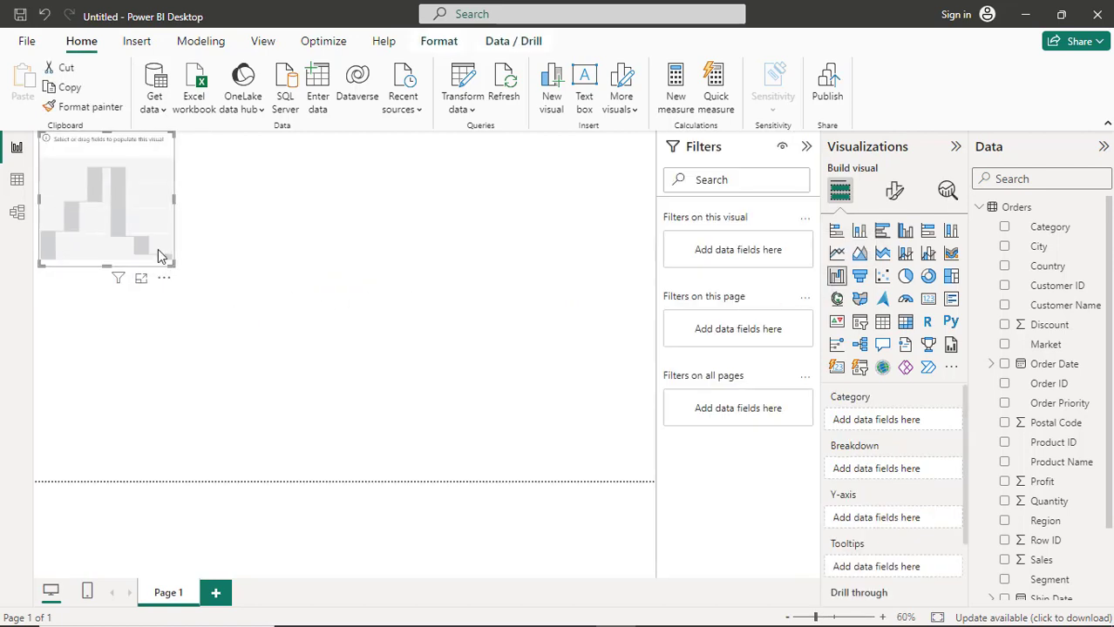
left_click_drag(160, 256, 595, 397)
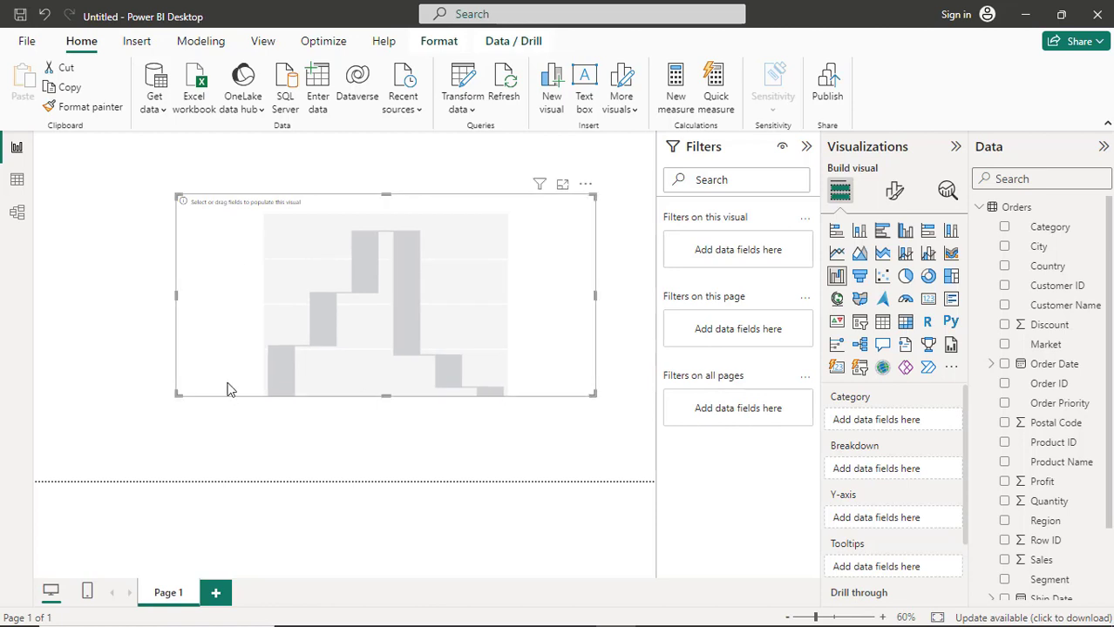
left_click_drag(178, 392, 65, 386)
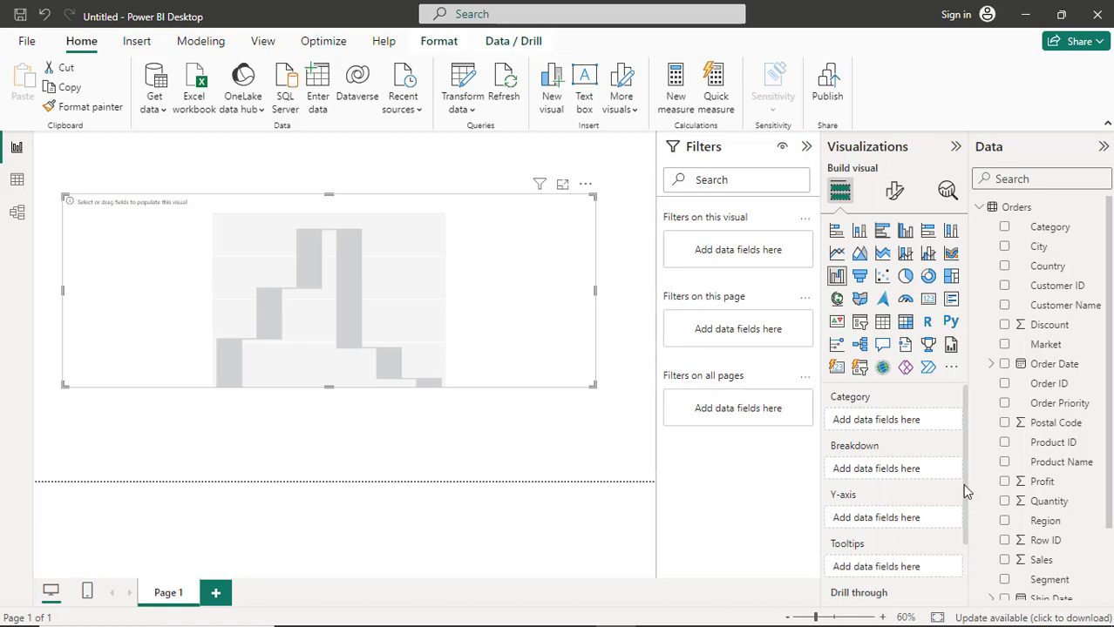
Step: Return from the slide show to the Power BI report and assign the Sales field to the waterfall chart's Y-axis
scroll(966, 492, "down", 3)
scroll(965, 509, "up", 3)
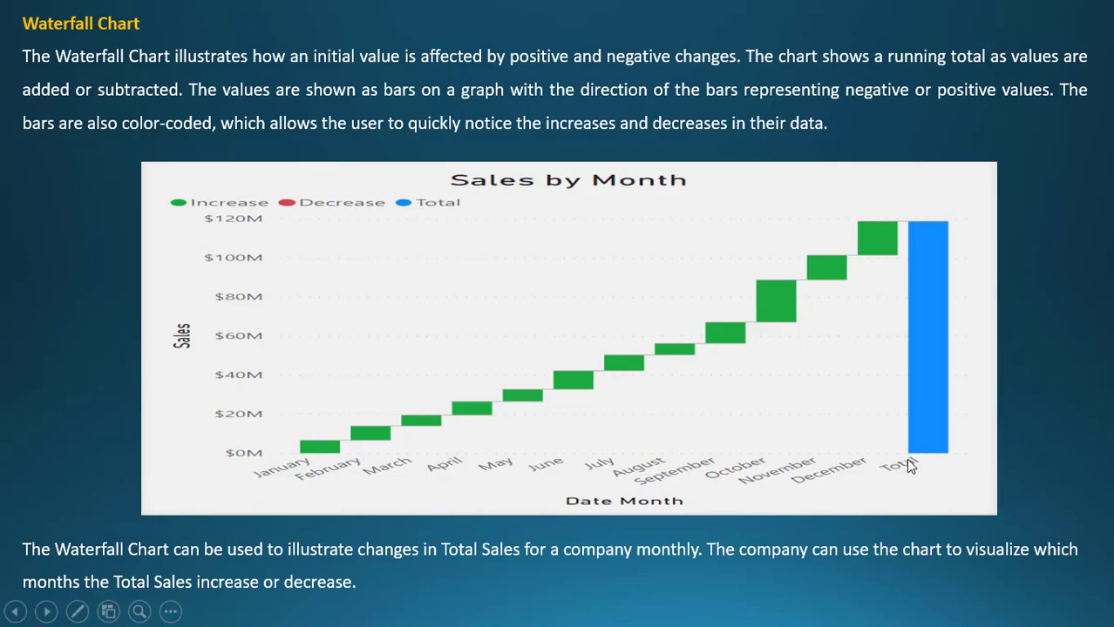
key("alt+Tab")
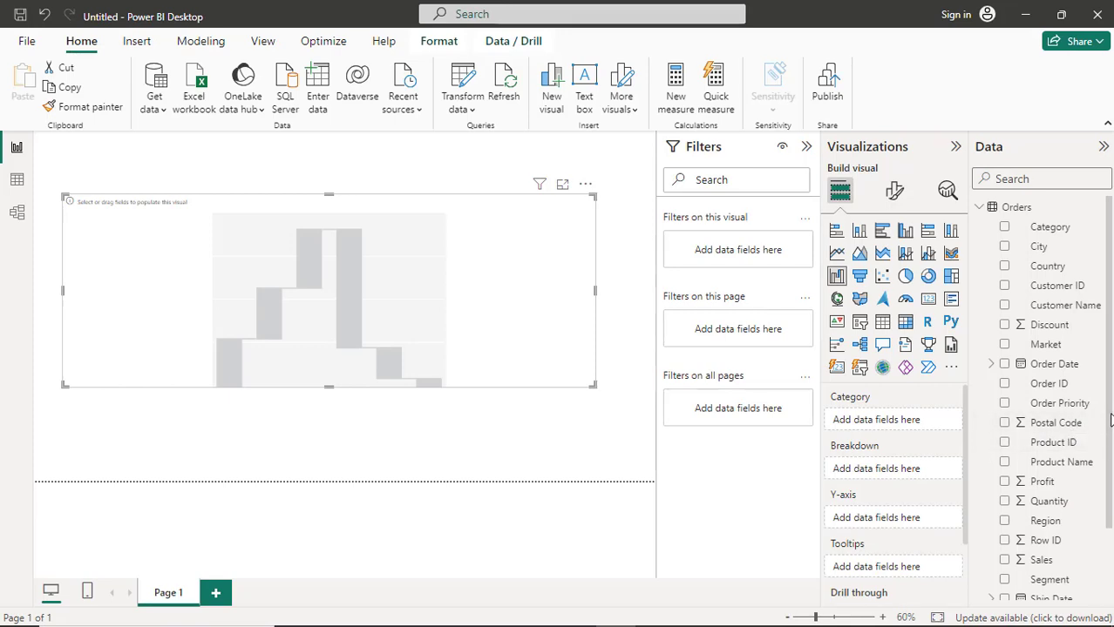
scroll(1109, 421, "down", 2)
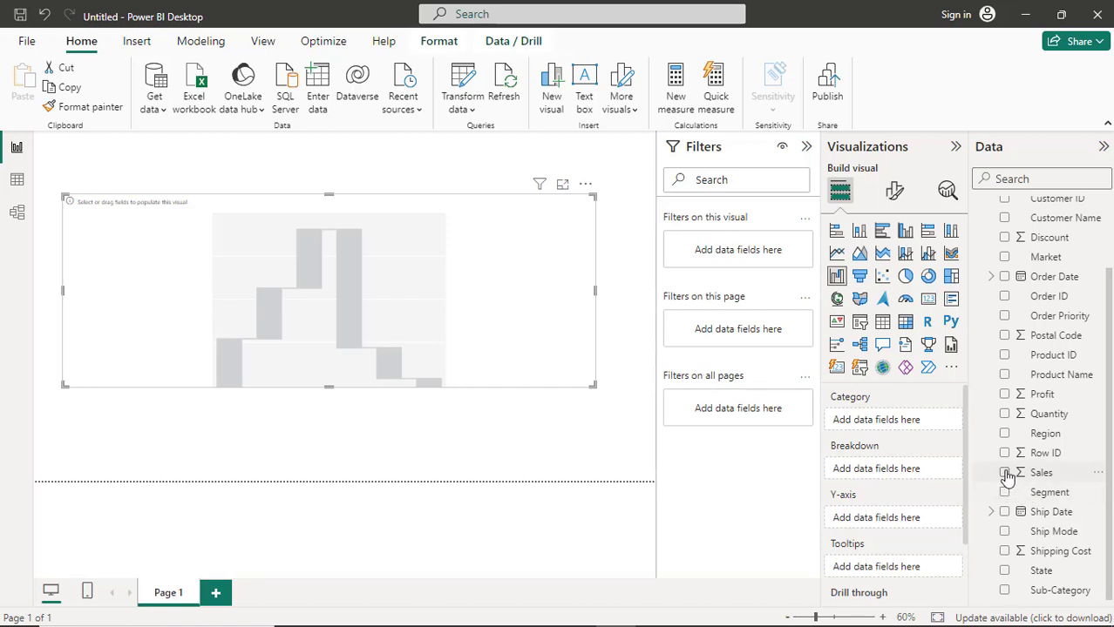
left_click_drag(1007, 475, 870, 520)
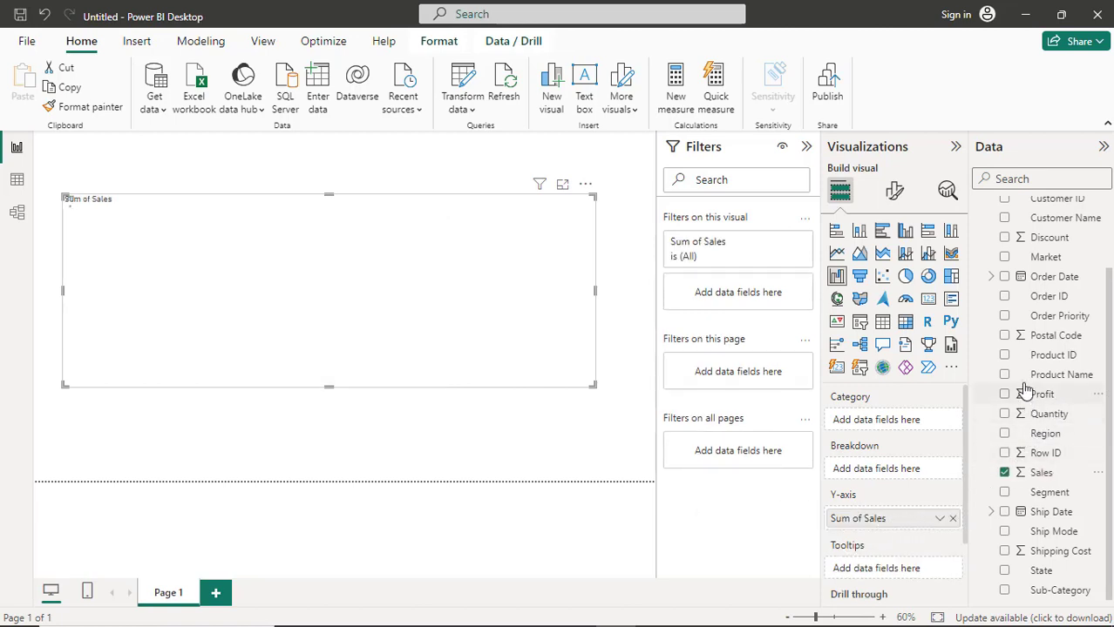
Step: Assign Month from the Order Date hierarchy to the waterfall chart's Category, and enlarge the chart's height both downward and upward
left_click(990, 277)
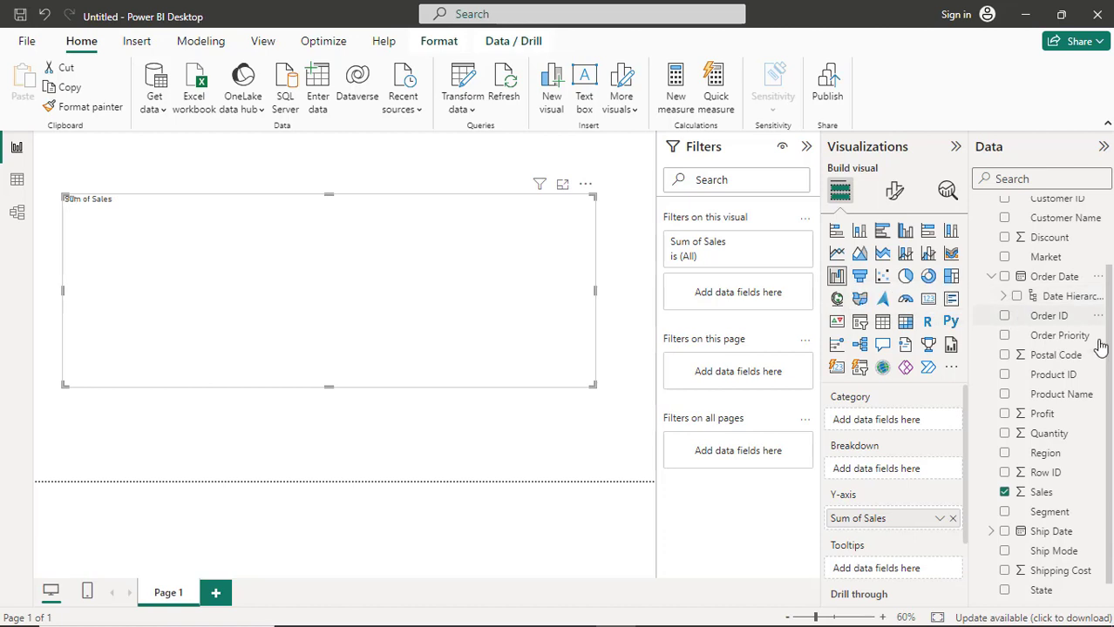
left_click(1003, 297)
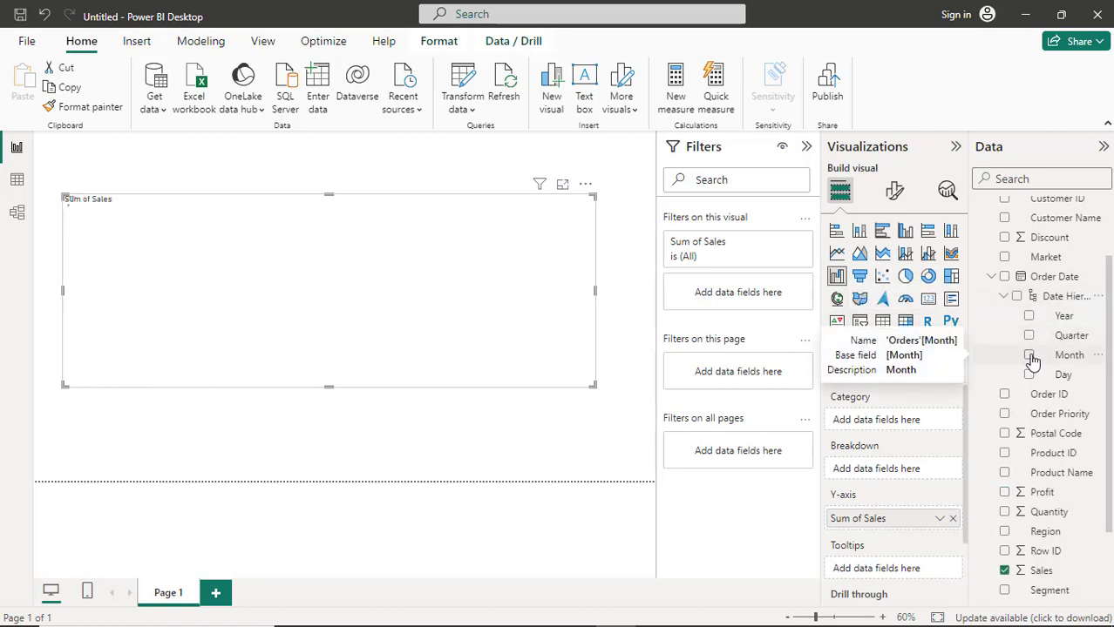
left_click_drag(1029, 361, 900, 426)
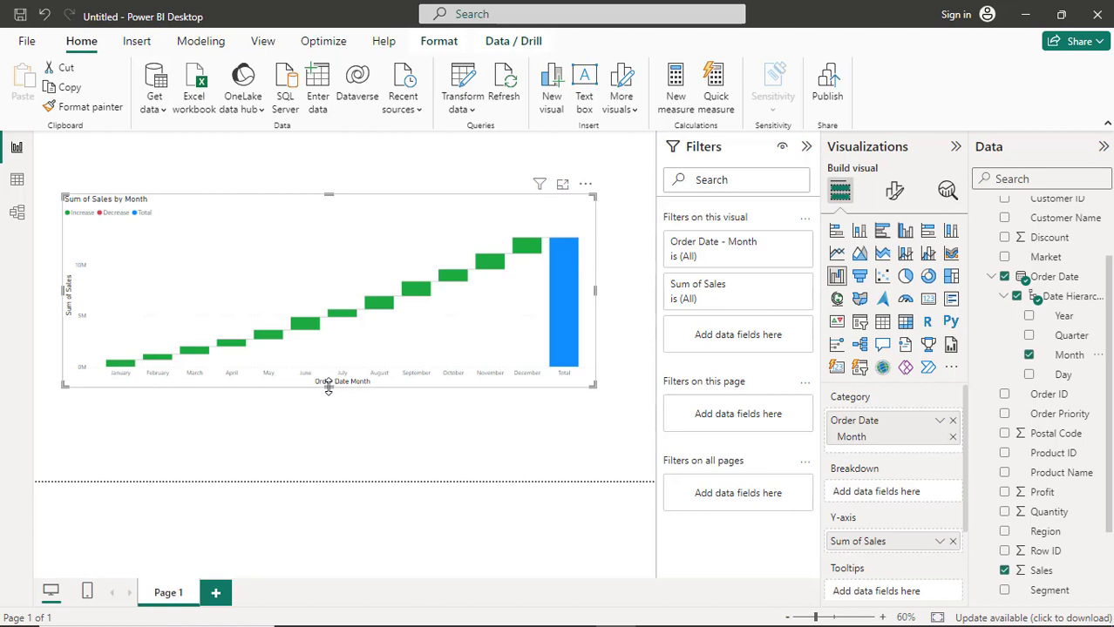
left_click_drag(329, 388, 328, 446)
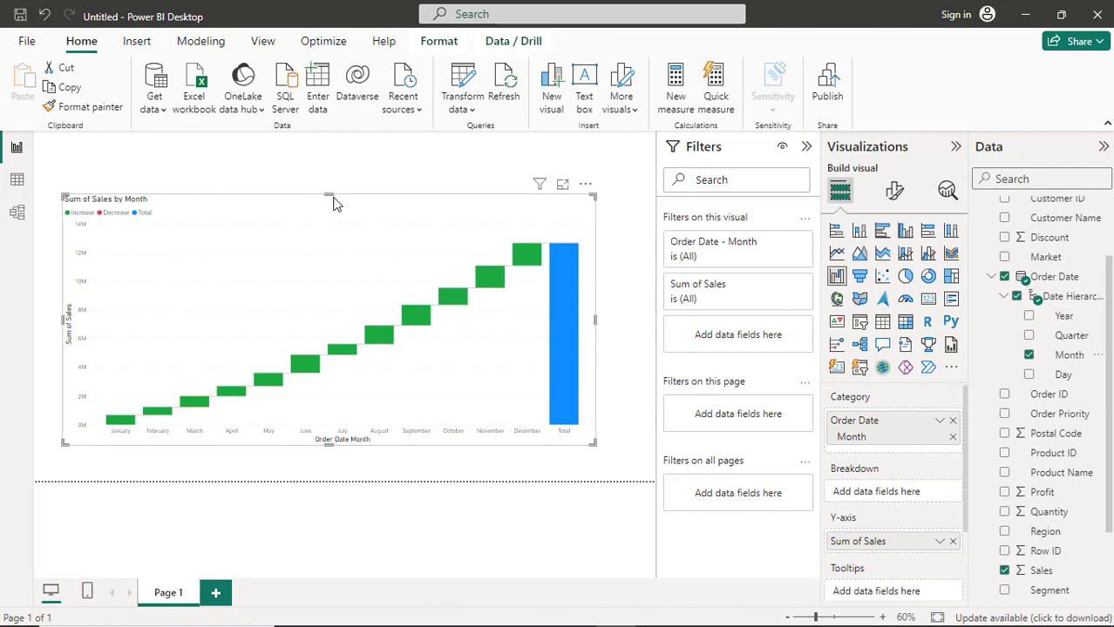
left_click_drag(333, 197, 337, 168)
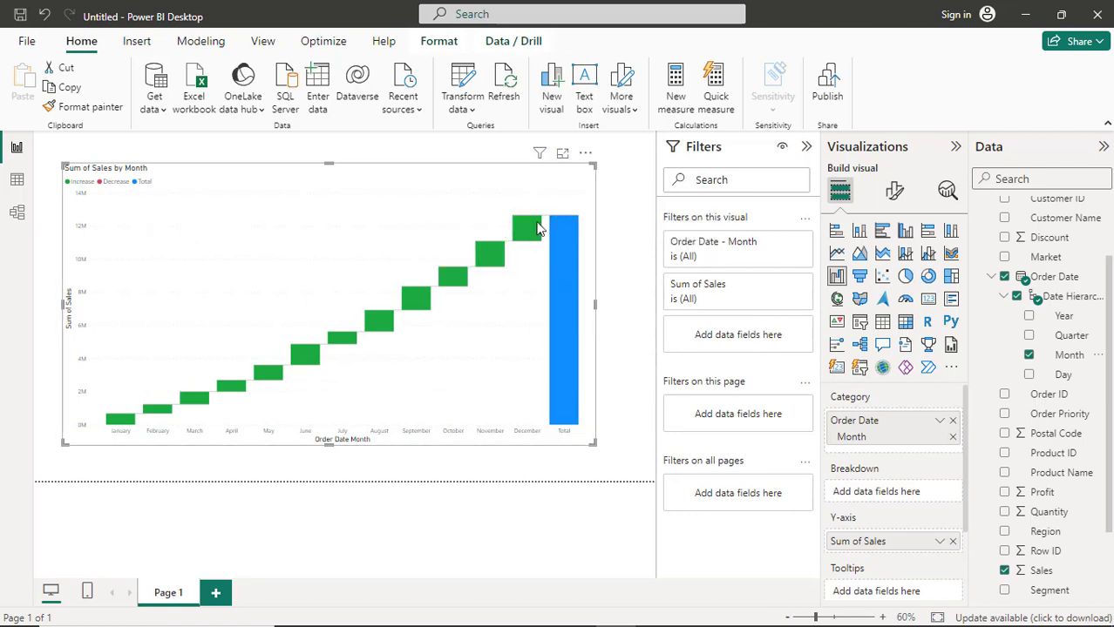
Step: Examine the monthly sales values on the waterfall chart's bars, and look through the fields of the Orders table
mouse_move(533, 228)
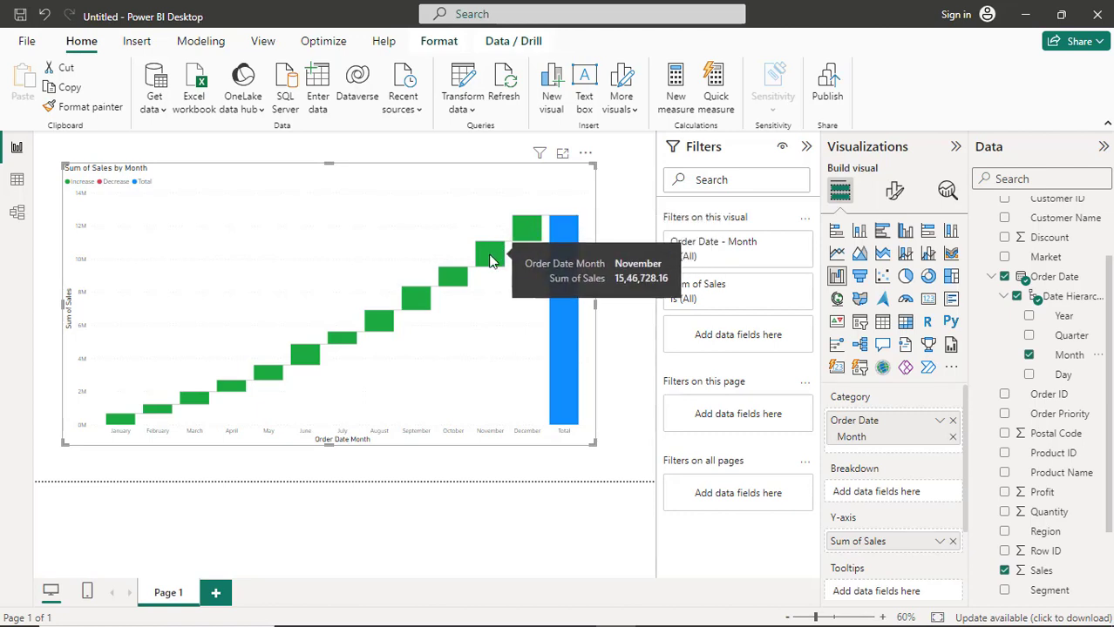
mouse_move(462, 279)
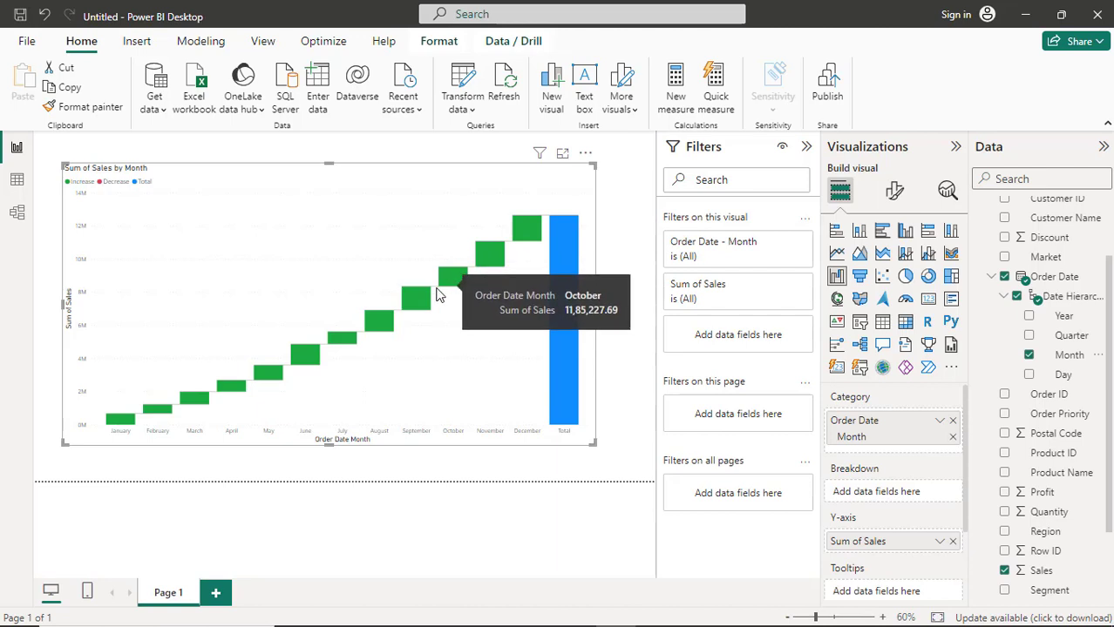
mouse_move(307, 367)
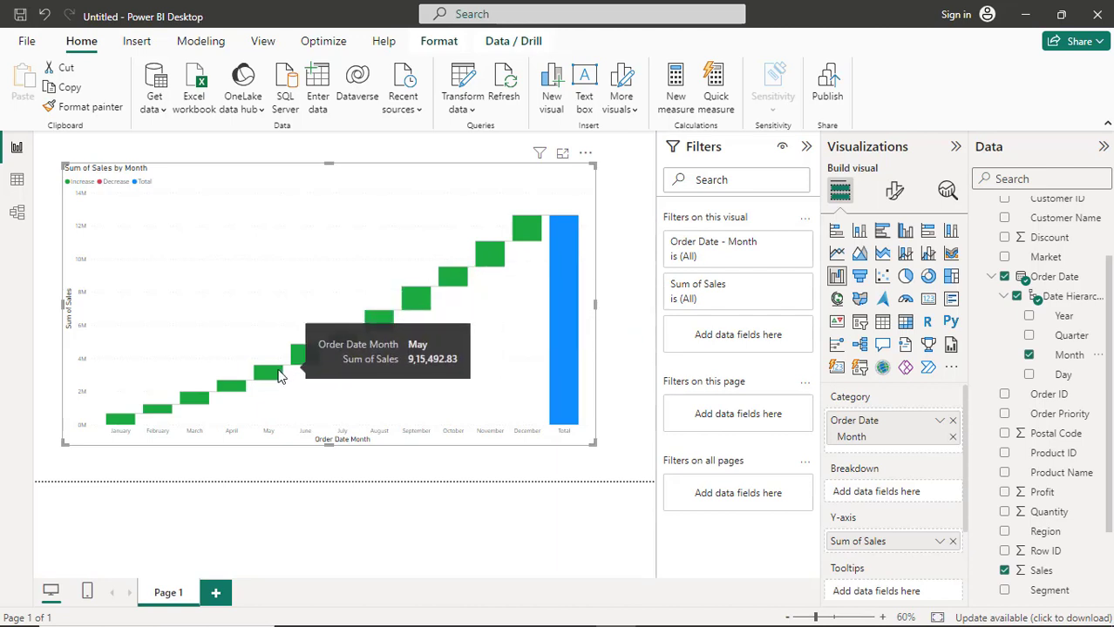
mouse_move(233, 389)
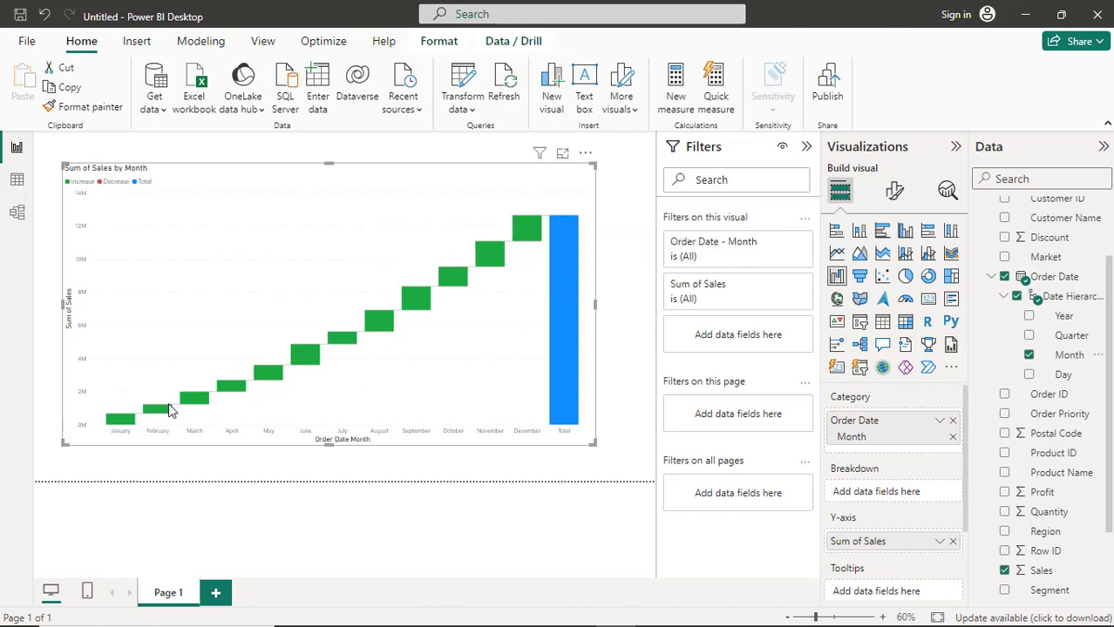
mouse_move(124, 427)
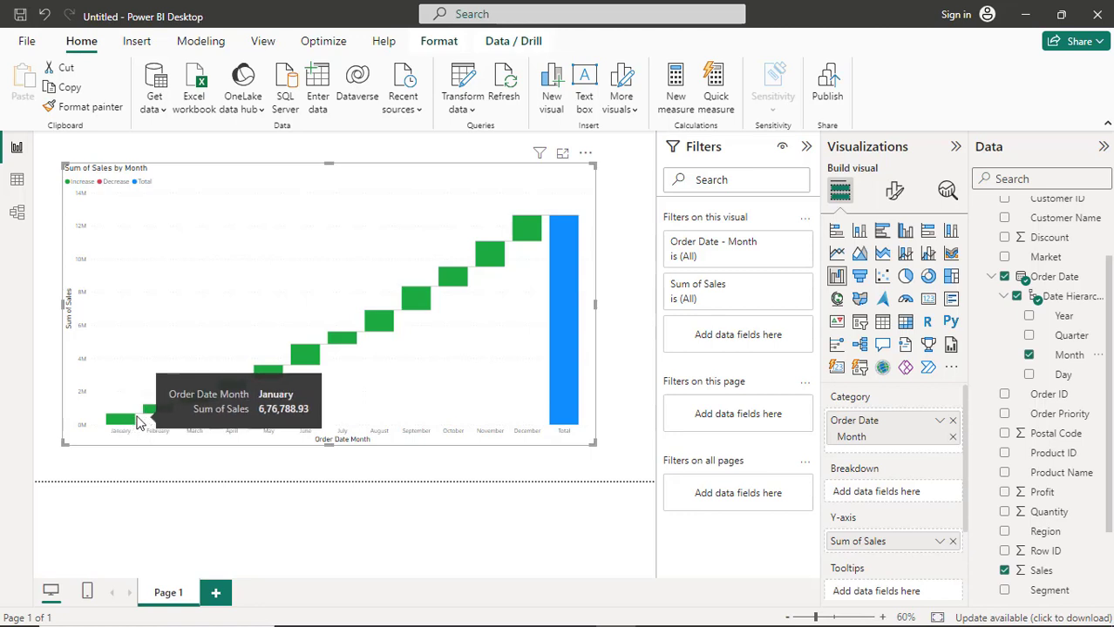
mouse_move(159, 418)
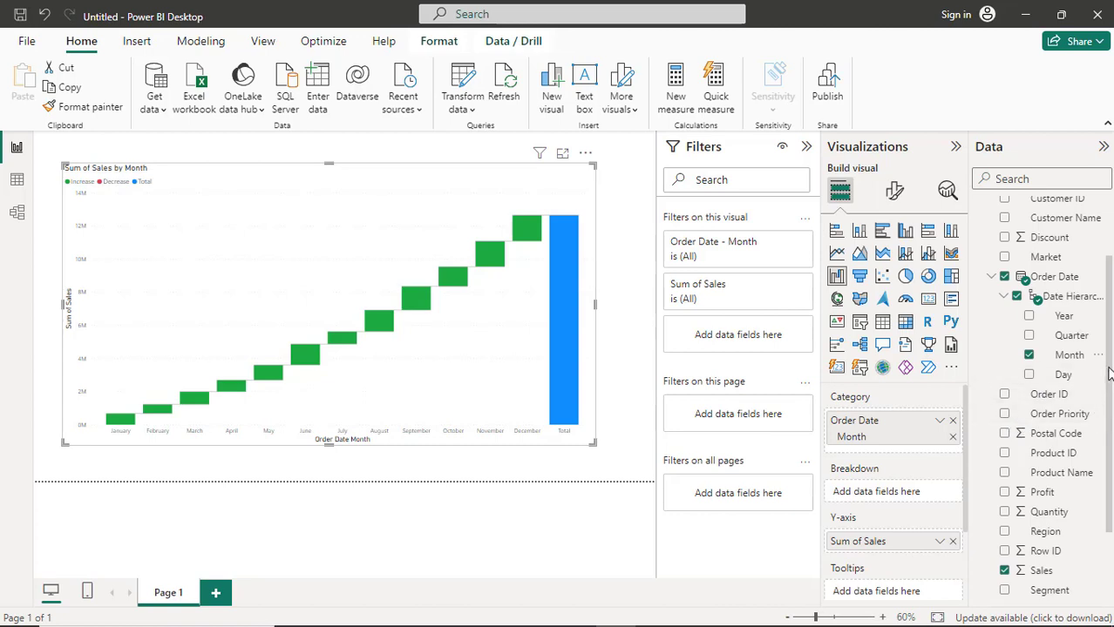
scroll(1109, 373, "down", 3)
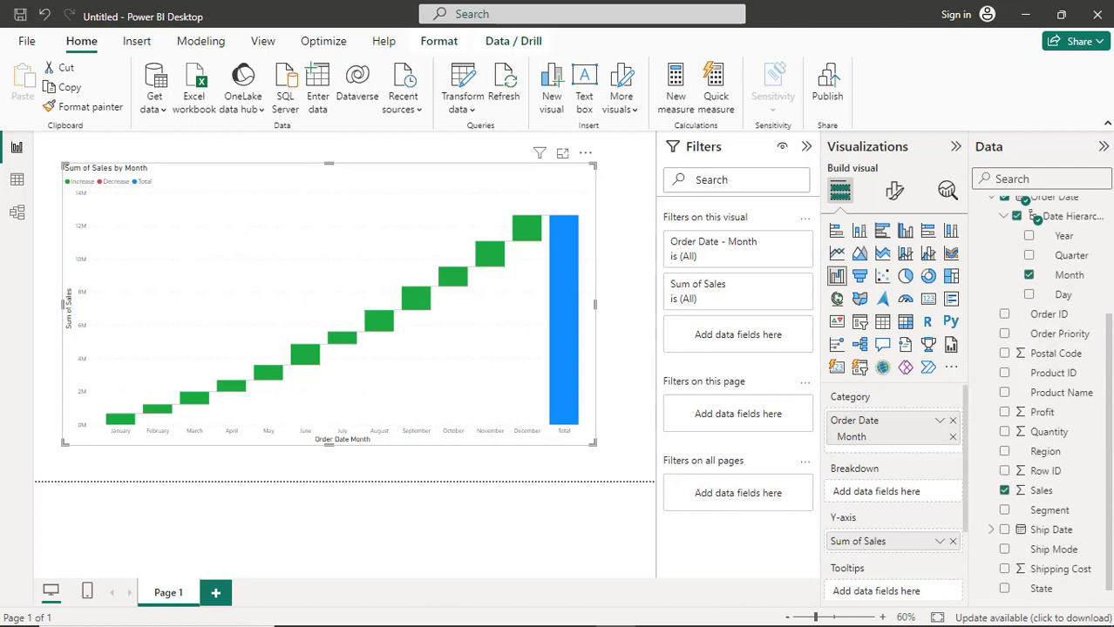
scroll(1107, 375, "up", 5)
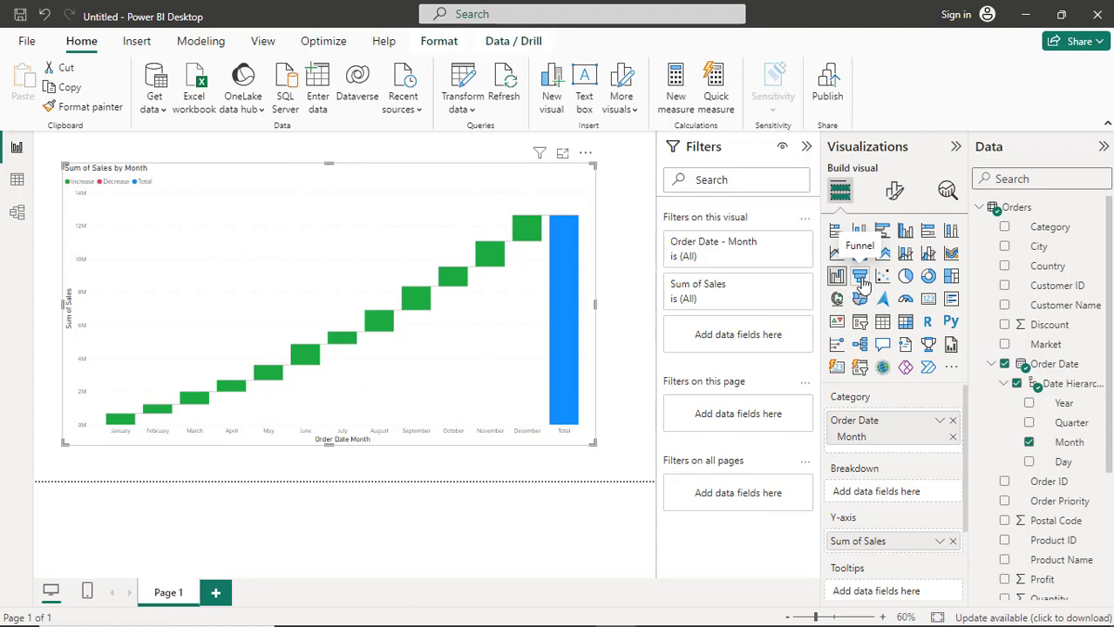
Step: Show the Funnel Chart slide in the slide show, return to Power BI, and convert the waterfall chart into a funnel chart
key("alt+Tab")
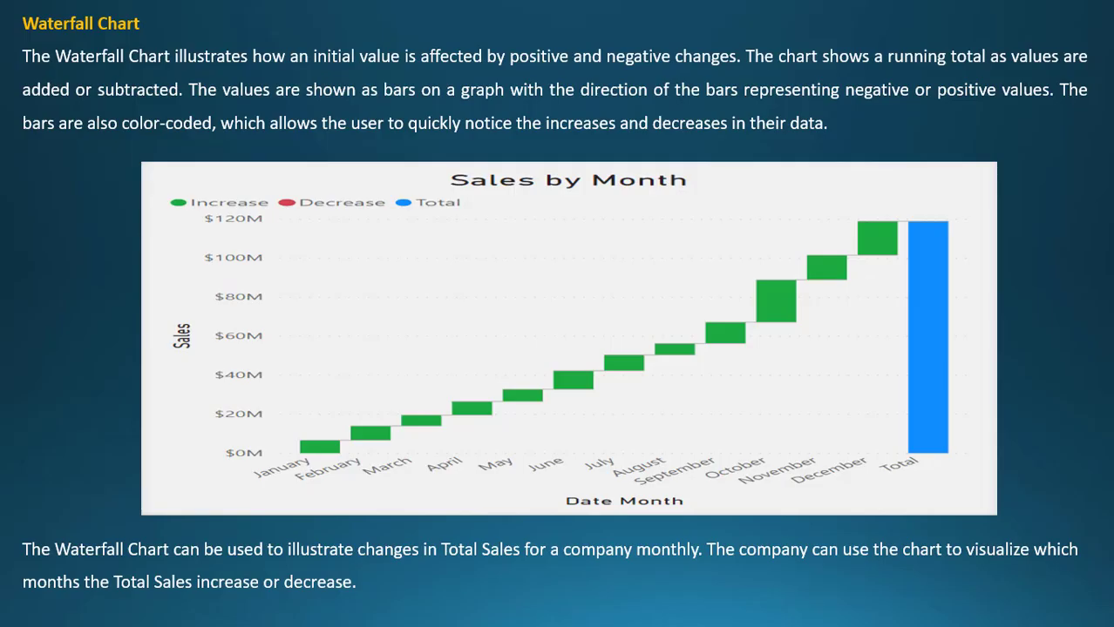
left_click(549, 302)
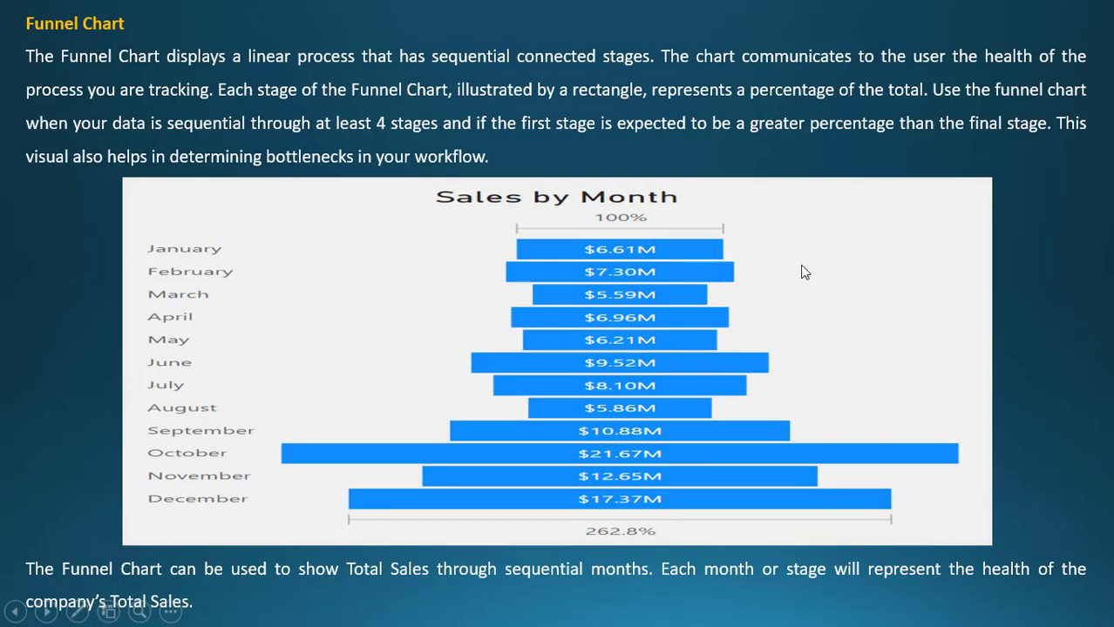
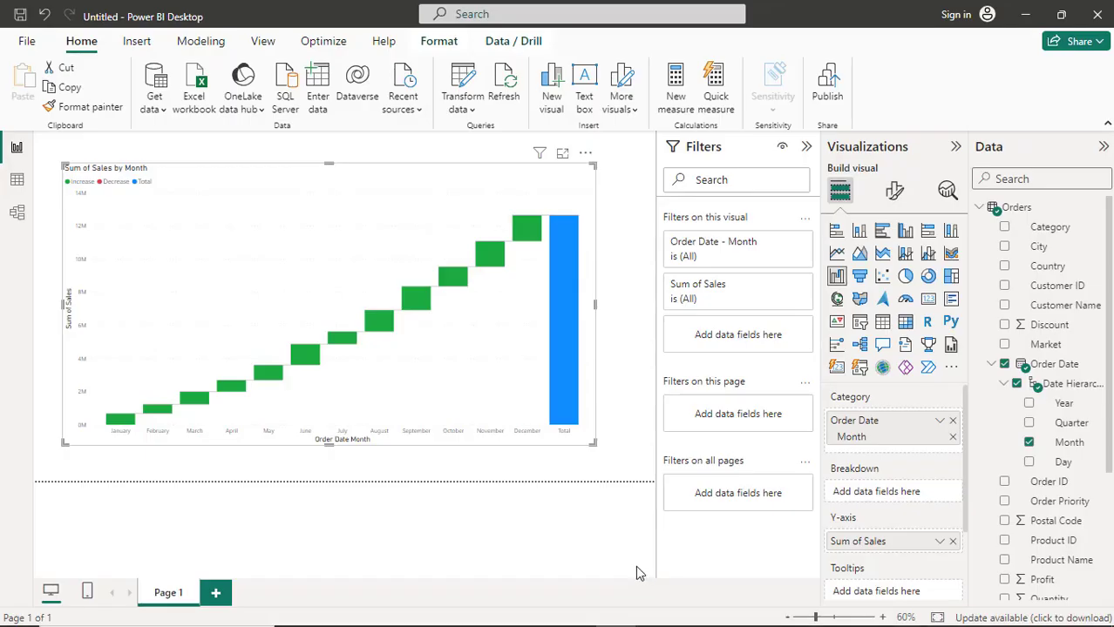
left_click(859, 276)
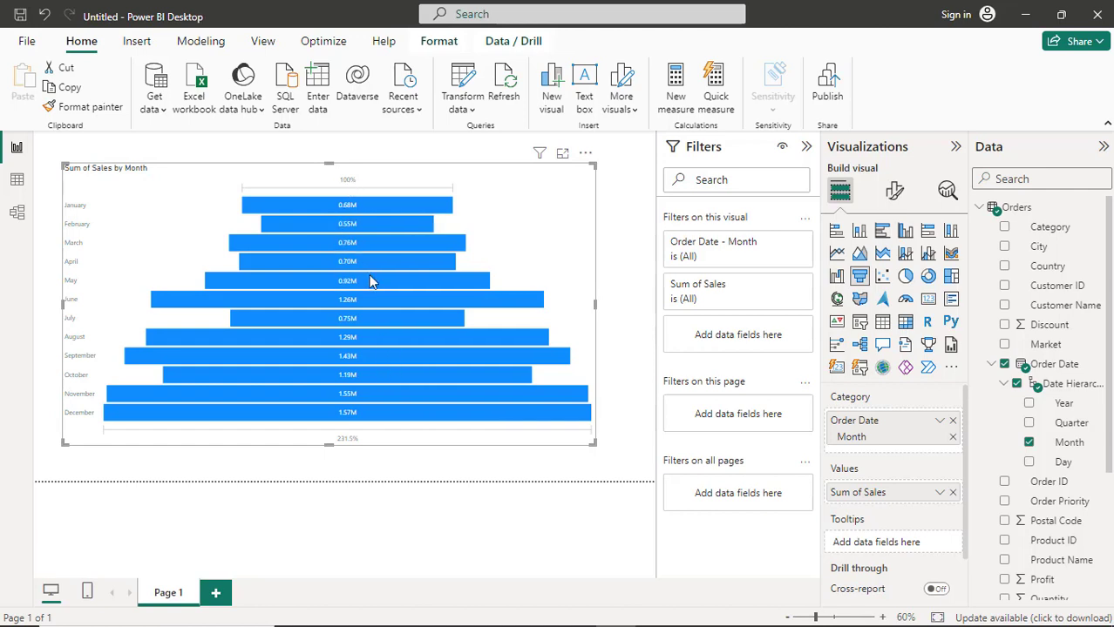
mouse_move(364, 207)
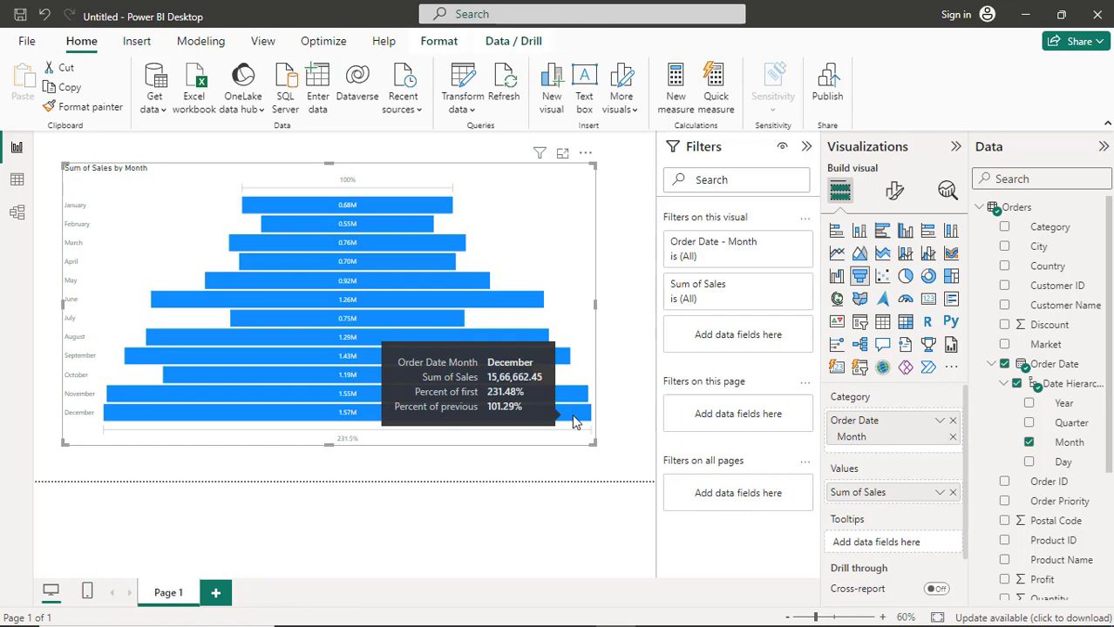
Step: Switch to the PowerPoint slide show, advance to the Scatter Chart slide, and return to the Power BI report
key("alt+Tab")
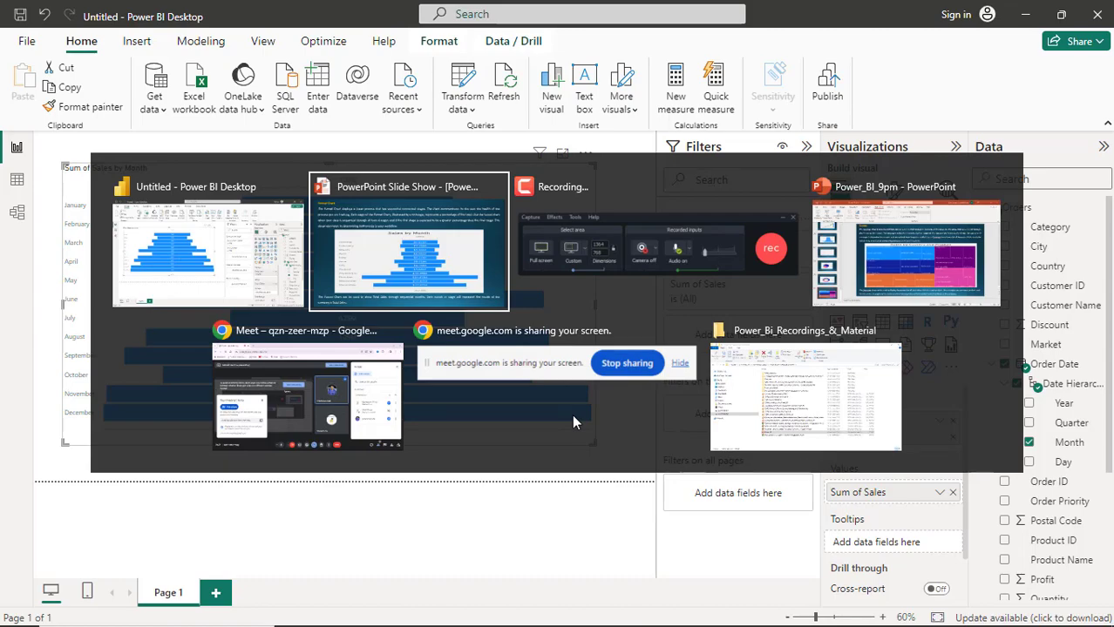
key("Right")
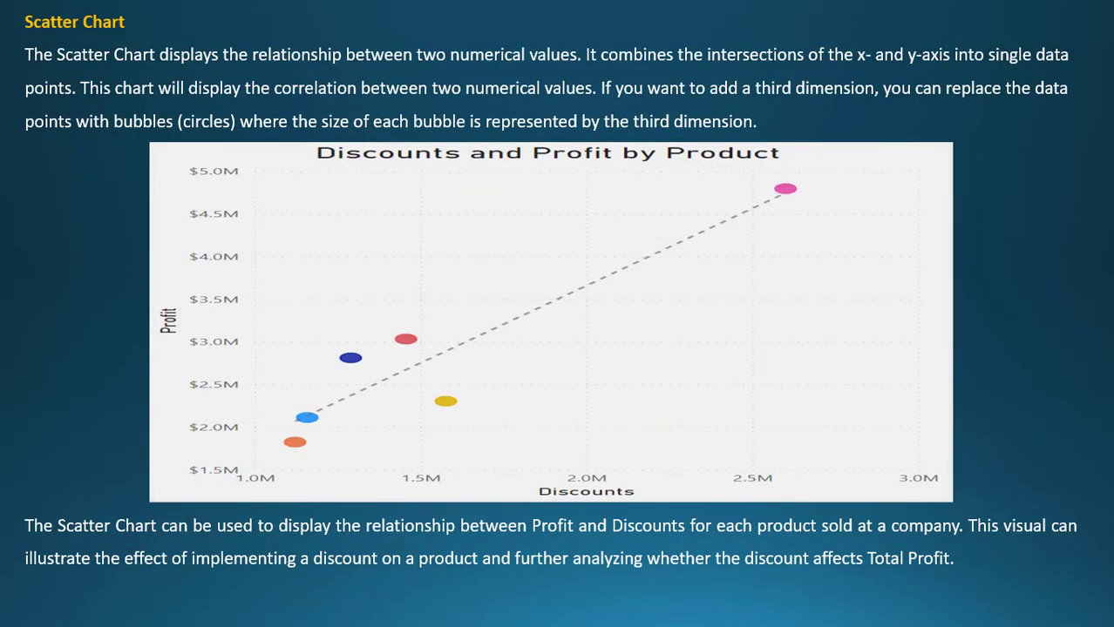
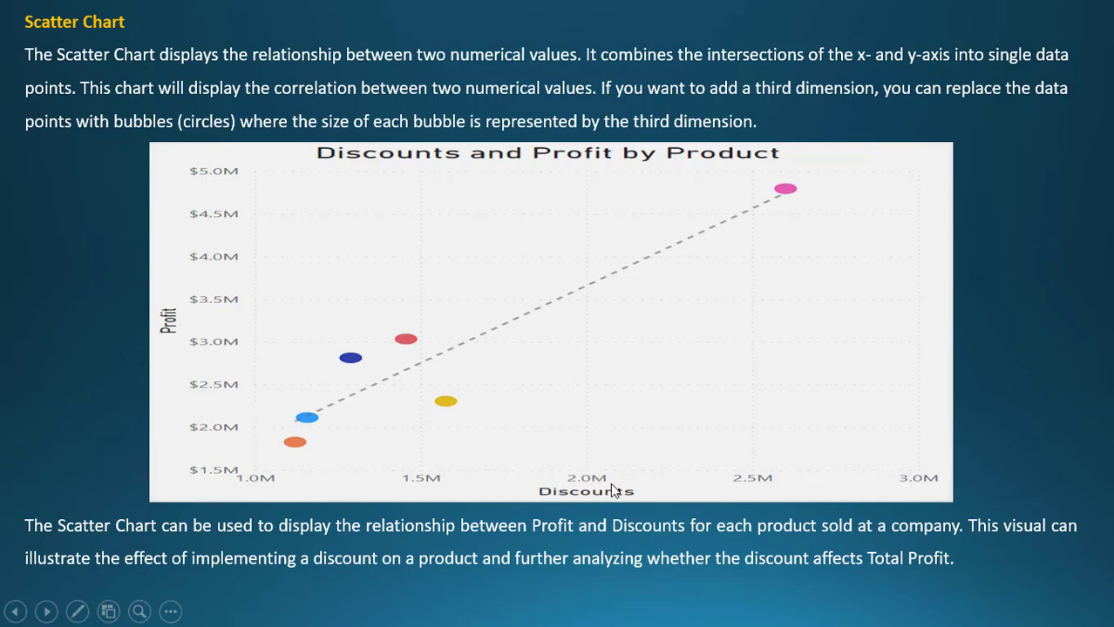
key("alt+Tab")
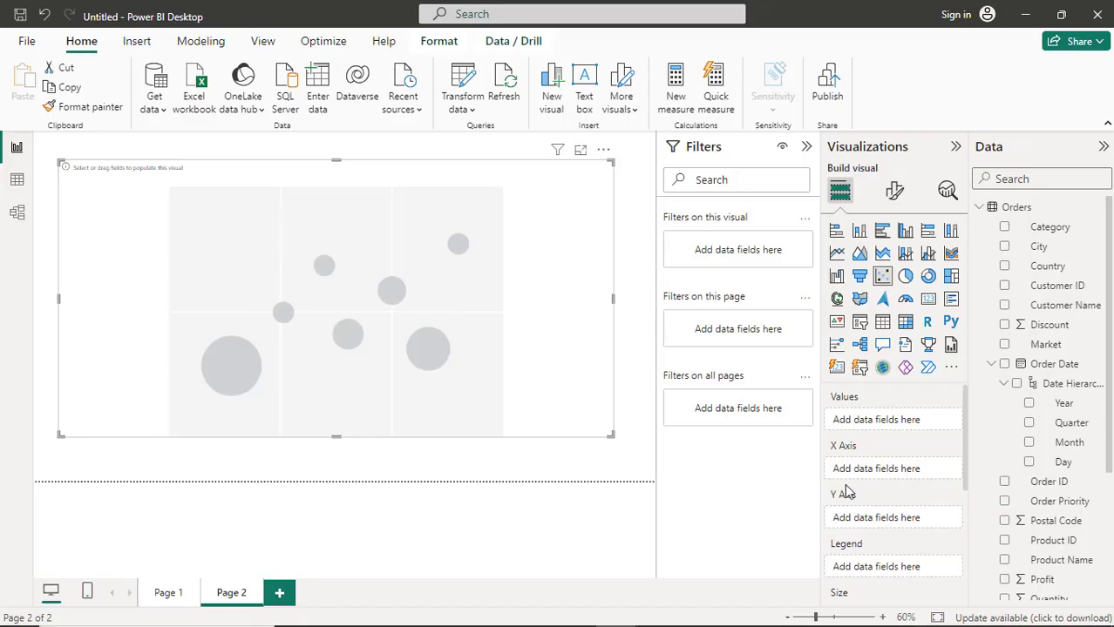
Step: Assign the Profit field to the Y Axis and the Discount field to the X Axis of the scatter chart on Page 2
left_click(993, 365)
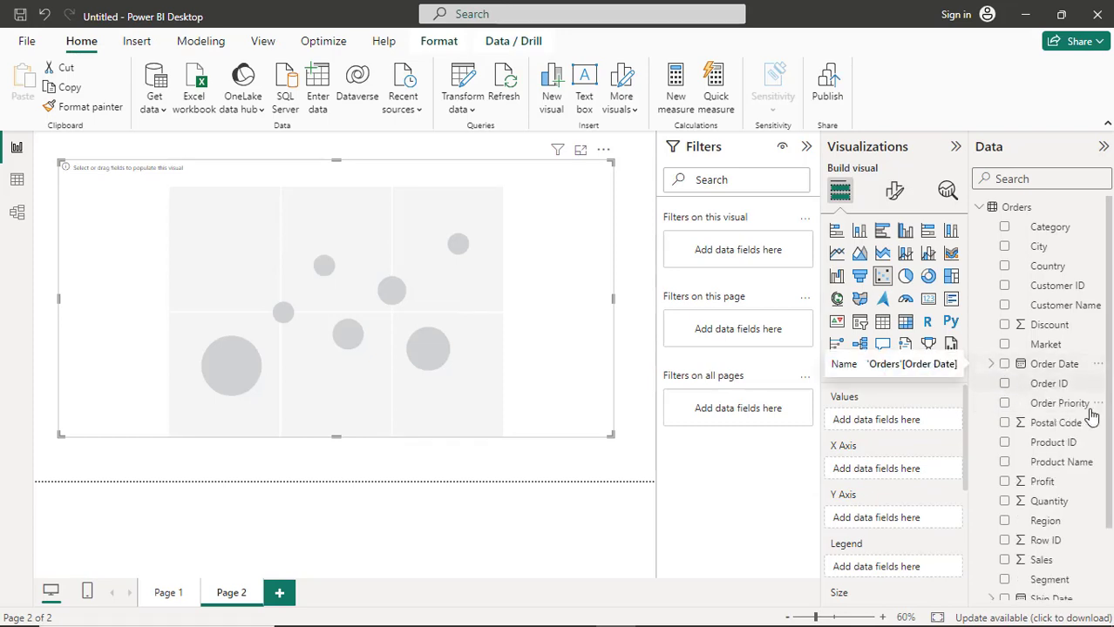
scroll(1105, 488, "down", 2)
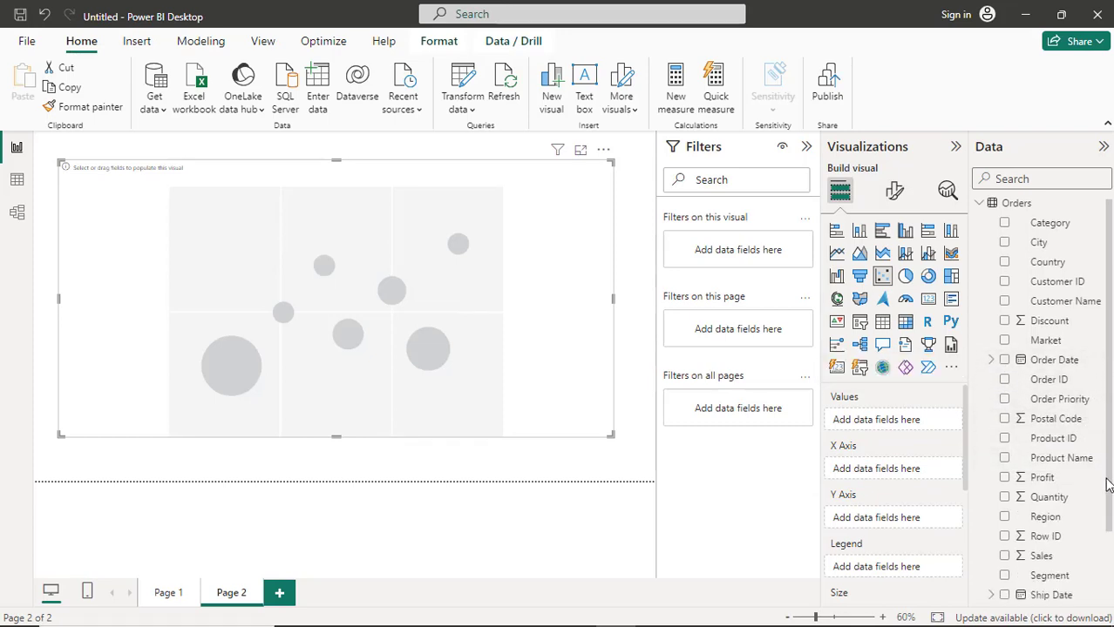
left_click_drag(1110, 527, 1110, 554)
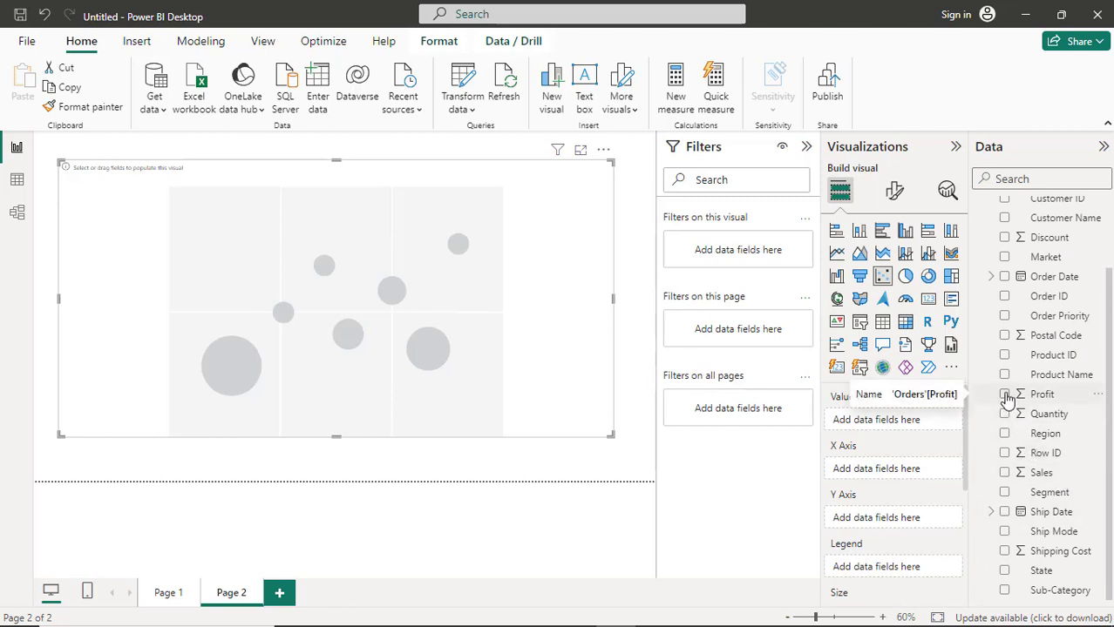
left_click_drag(1008, 399, 863, 522)
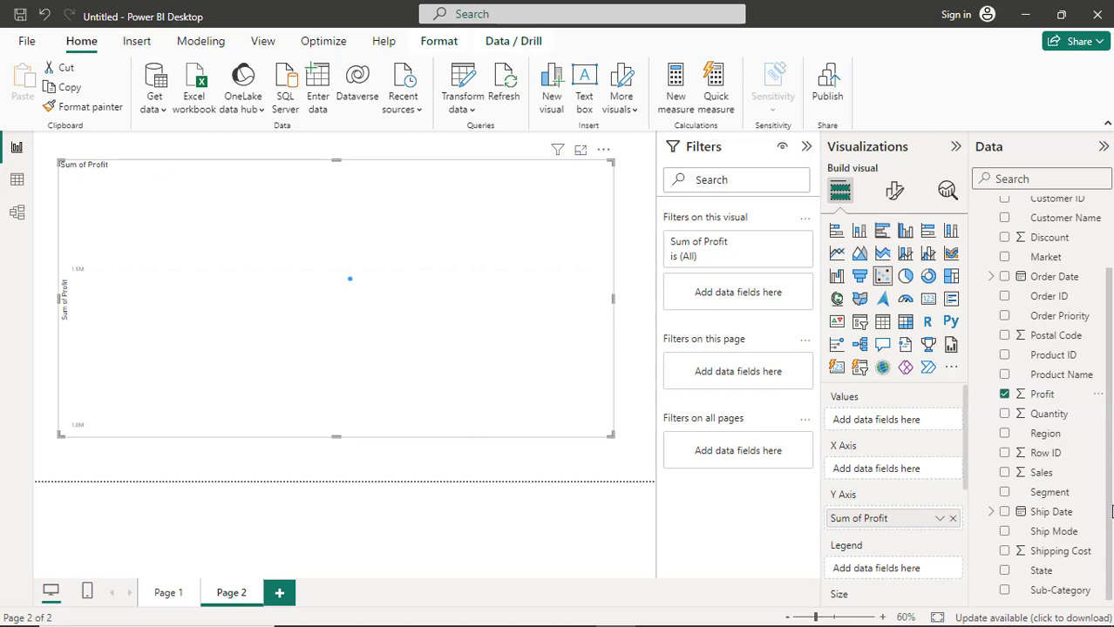
left_click_drag(1004, 241, 416, 299)
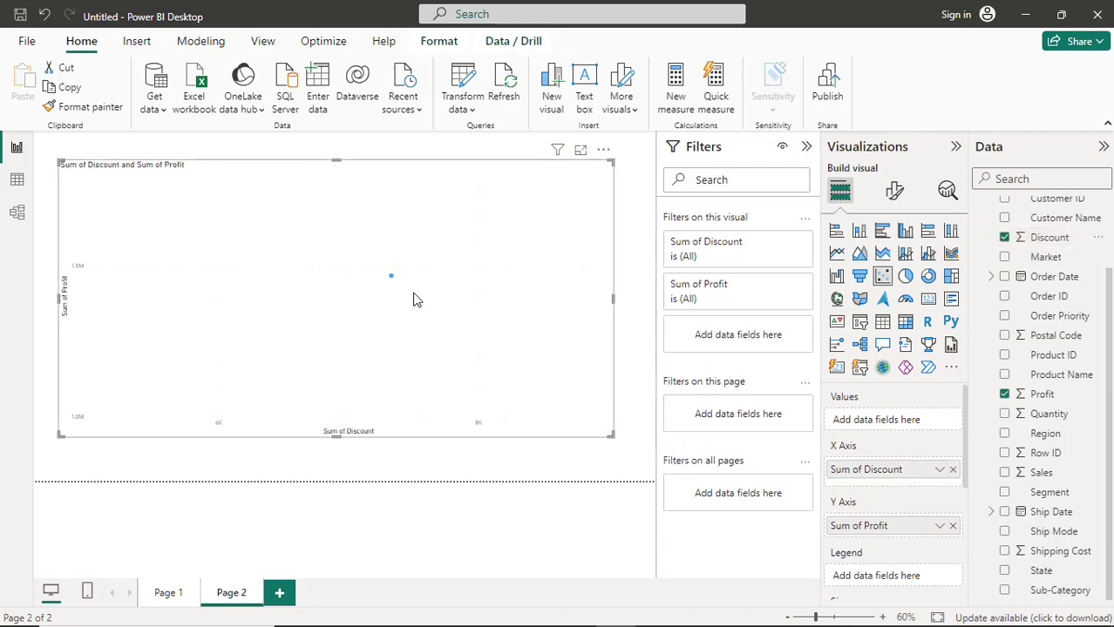
mouse_move(392, 279)
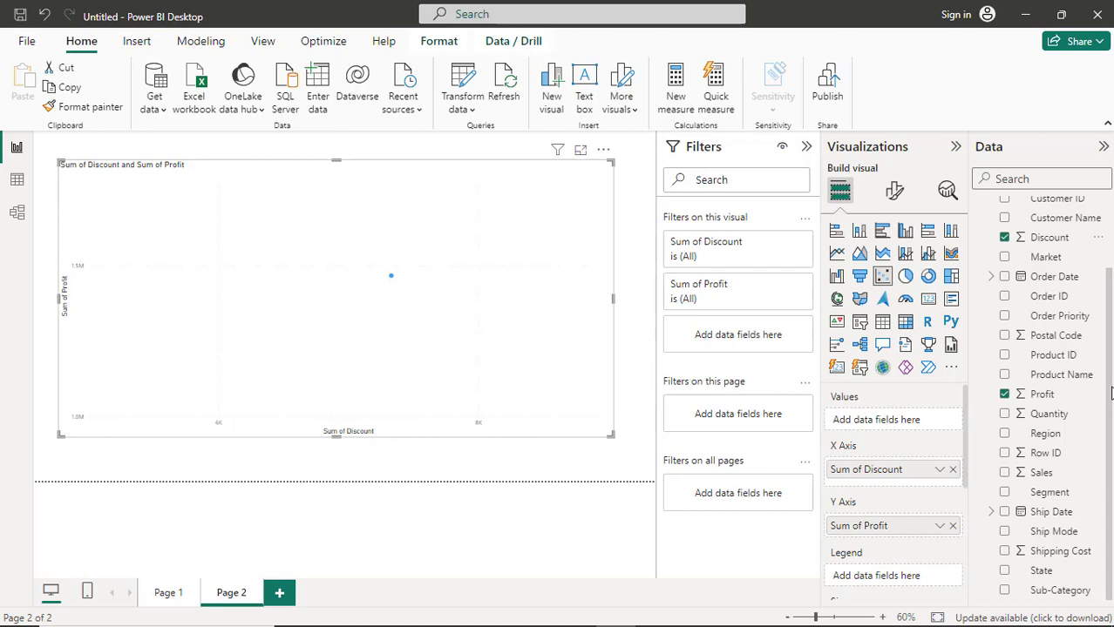
Step: Assign the Category field from the Orders table to the scatter chart's Values
scroll(1108, 394, "up", 3)
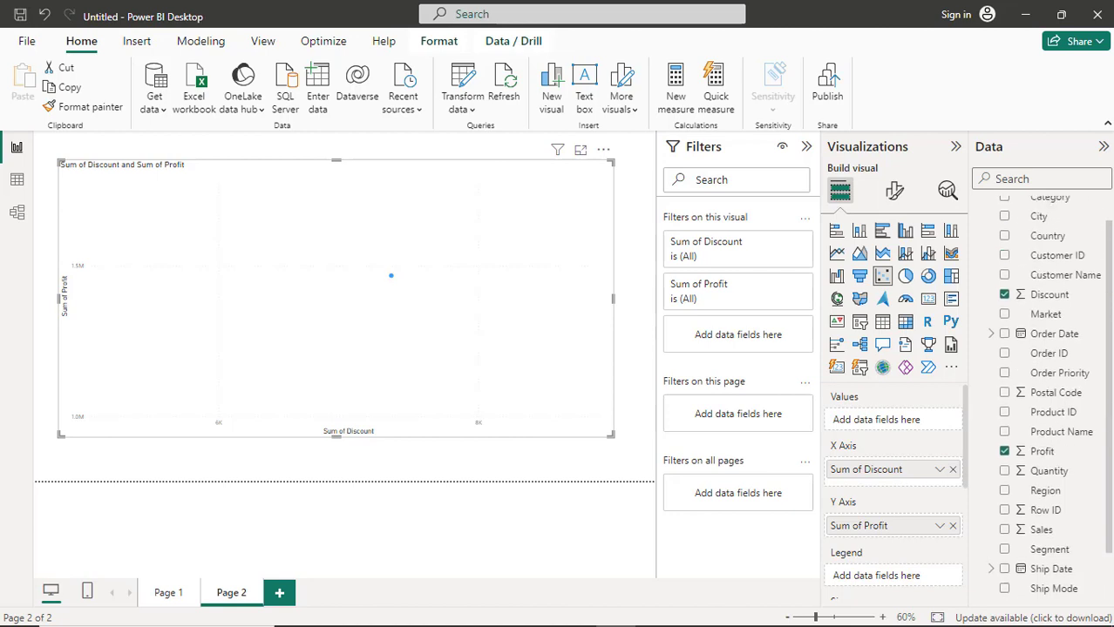
scroll(1110, 366, "down", 3)
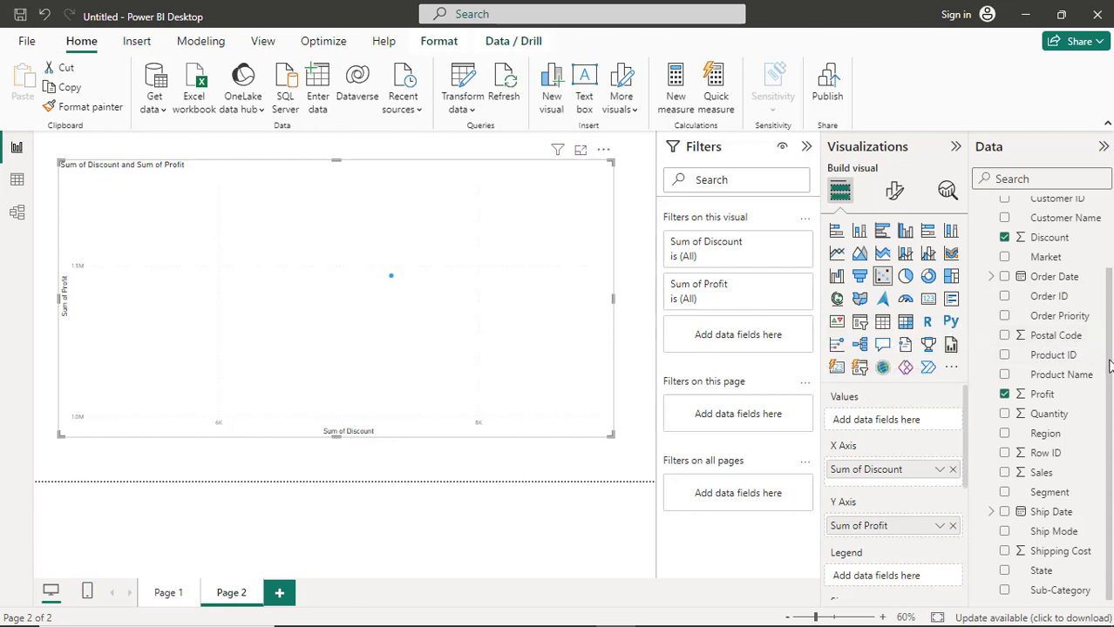
scroll(1109, 369, "up", 3)
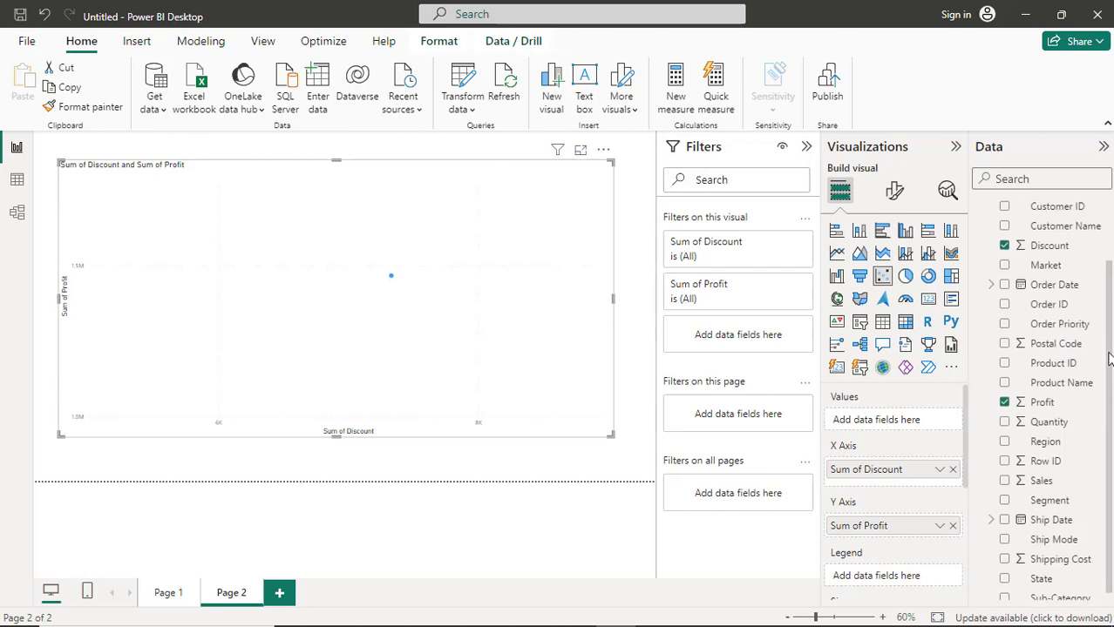
scroll(1049, 399, "up", 1)
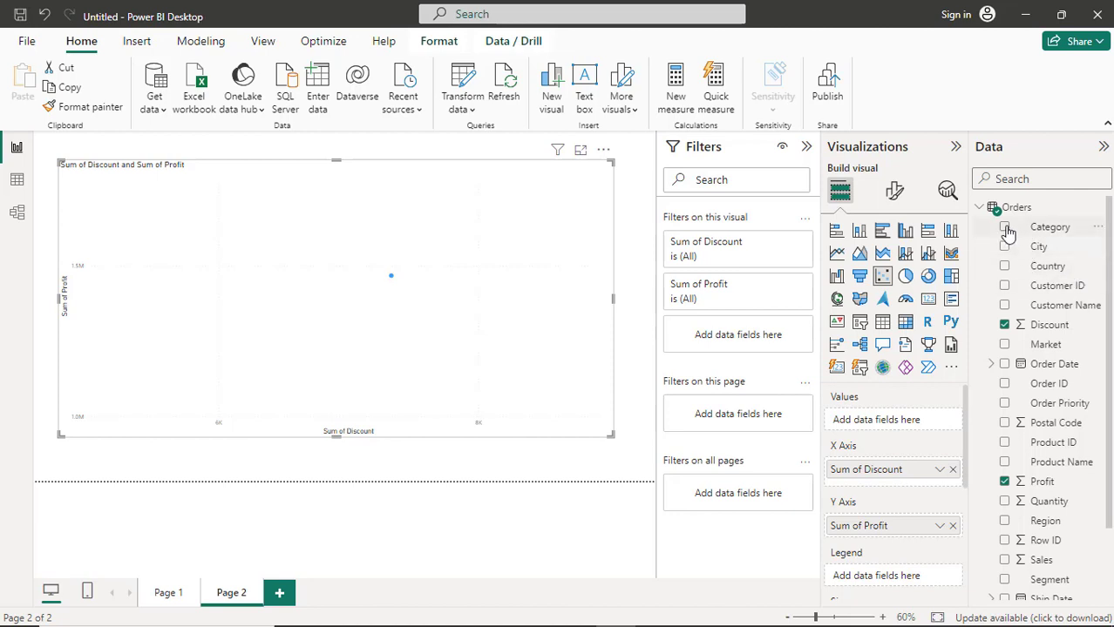
left_click_drag(1007, 229, 885, 427)
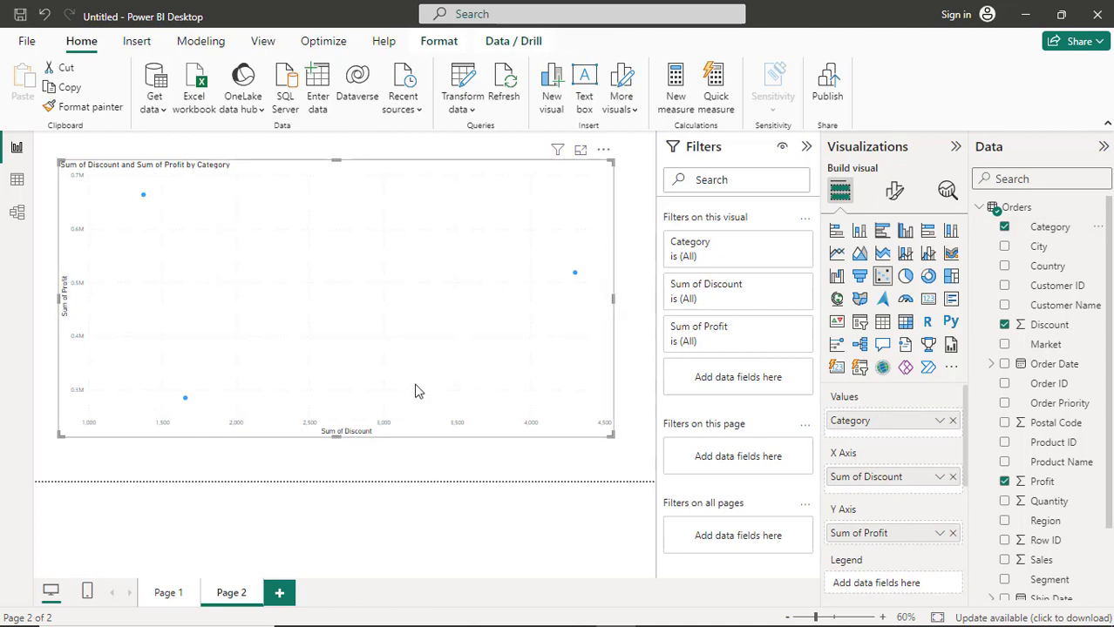
Step: Inspect the scatter chart's category points, and add the Product Name field below Category in its Values
mouse_move(184, 401)
mouse_move(145, 201)
mouse_move(575, 278)
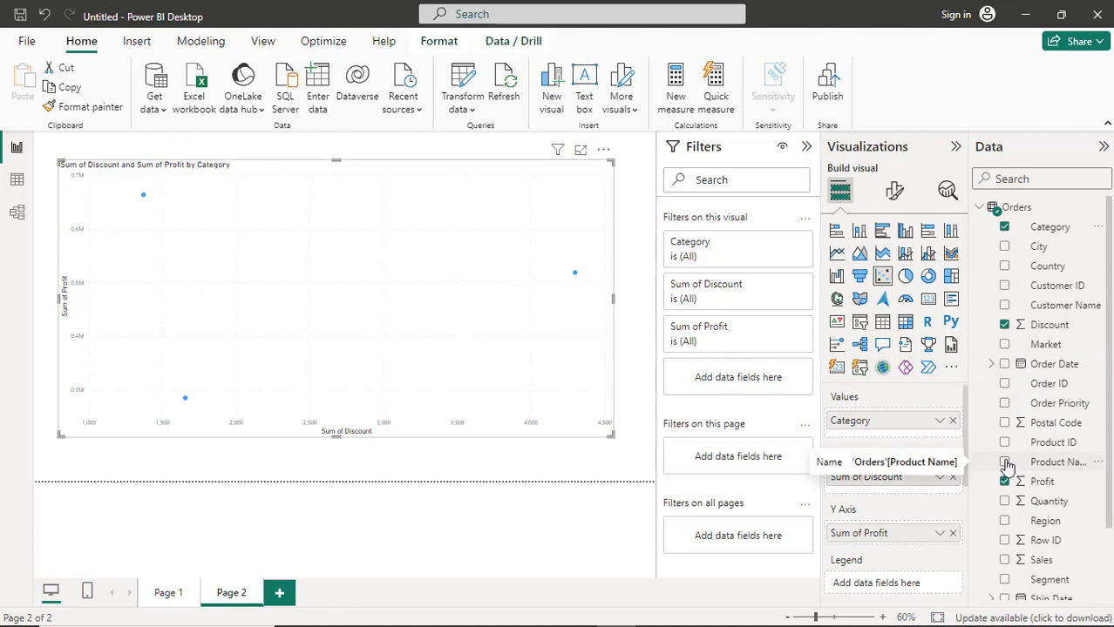
left_click_drag(1007, 466, 863, 427)
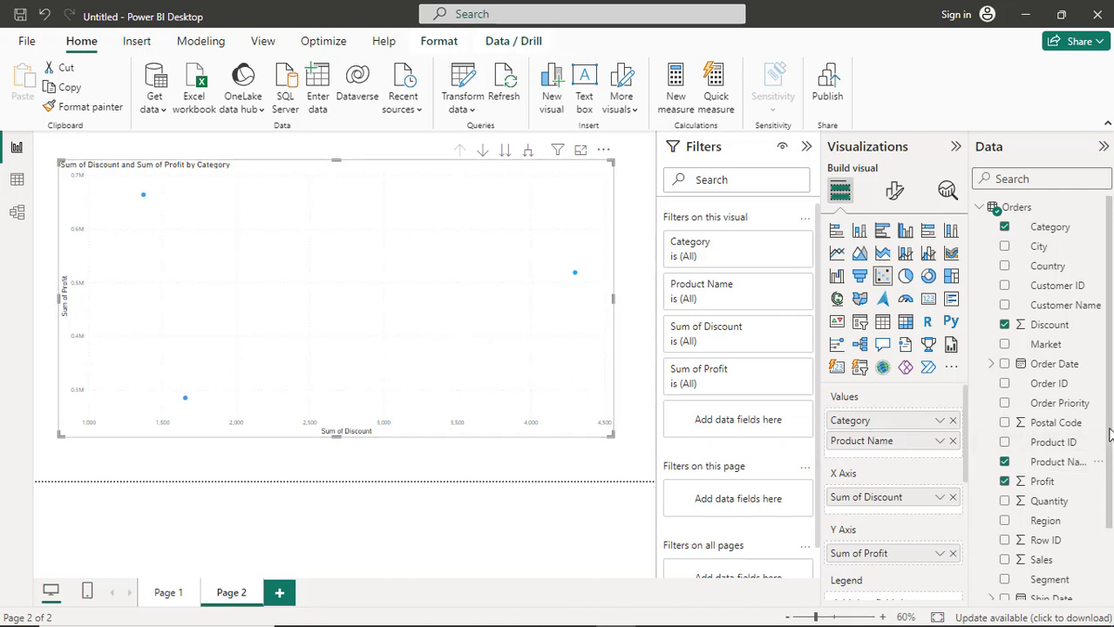
Step: Set the scatter chart's marker size to 14 for all series, keeping the circle shape type
scroll(1109, 433, "down", 3)
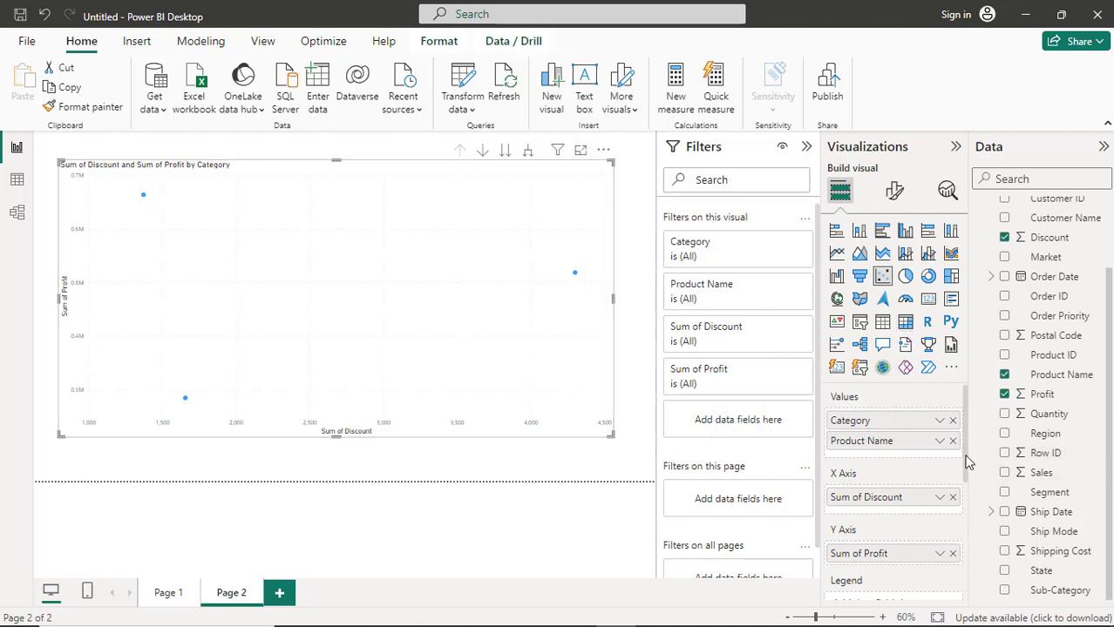
left_click_drag(966, 461, 970, 533)
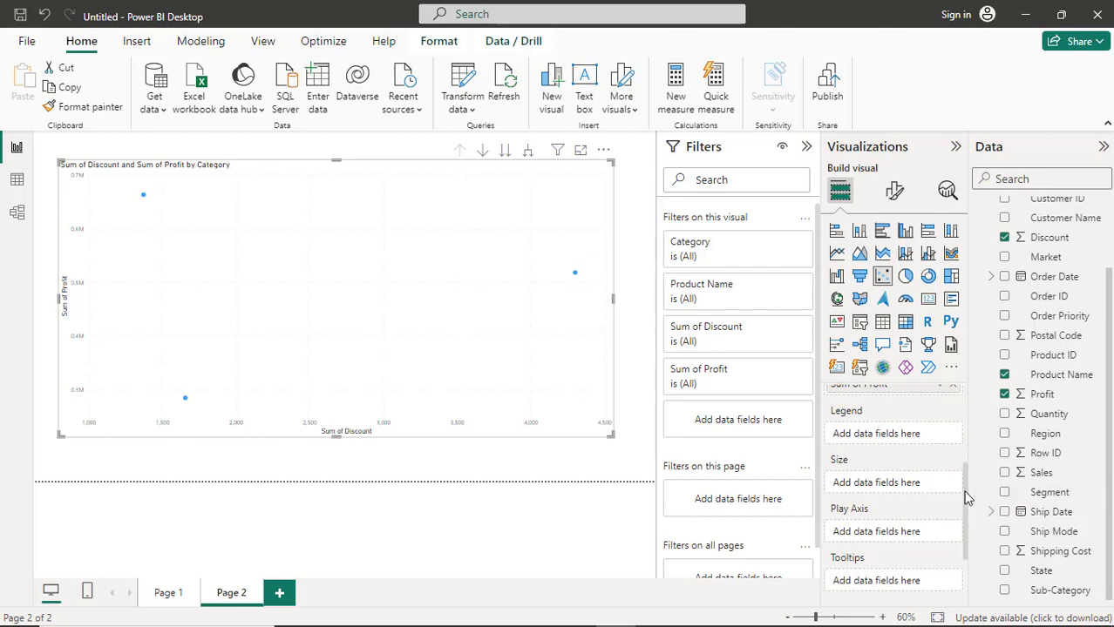
left_click_drag(966, 498, 970, 403)
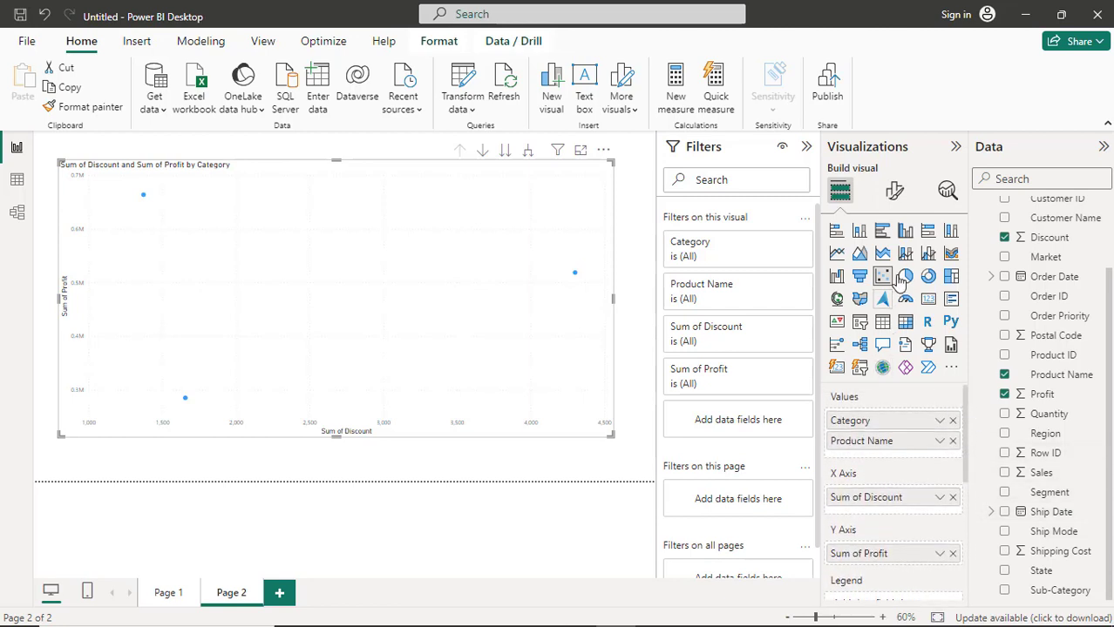
left_click(897, 191)
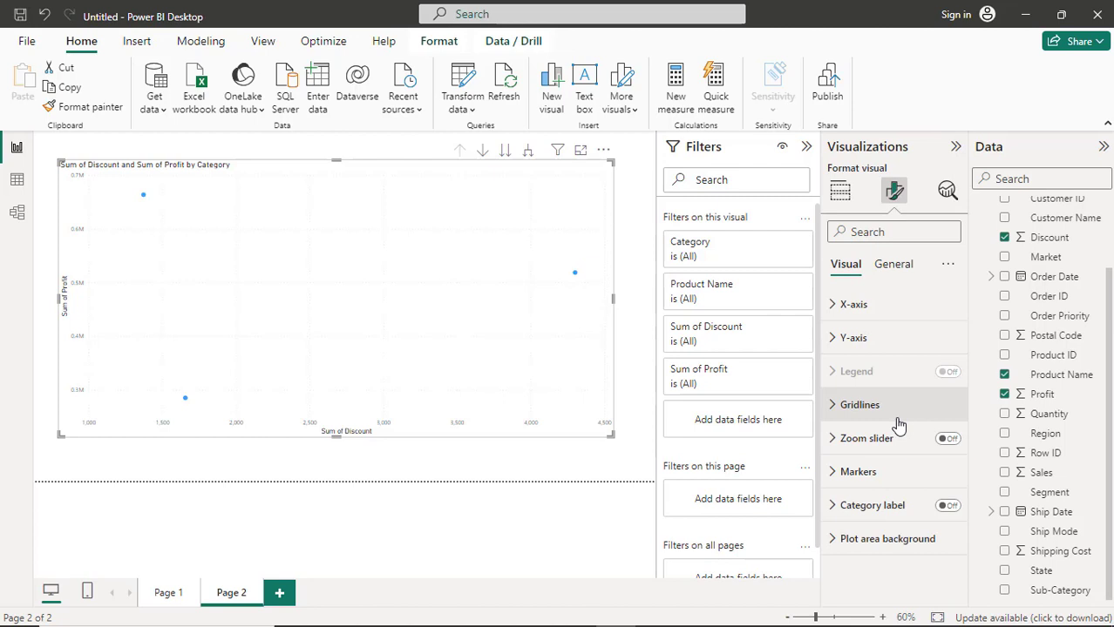
left_click(835, 478)
scroll(879, 504, "down", 1)
left_click(878, 501)
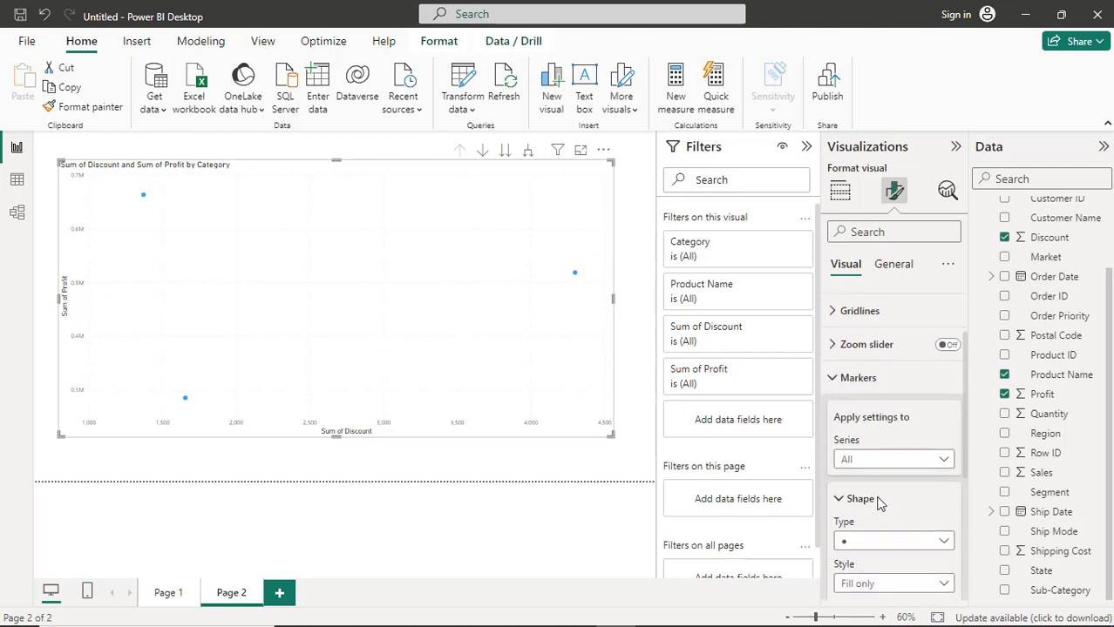
scroll(878, 504, "down", 2)
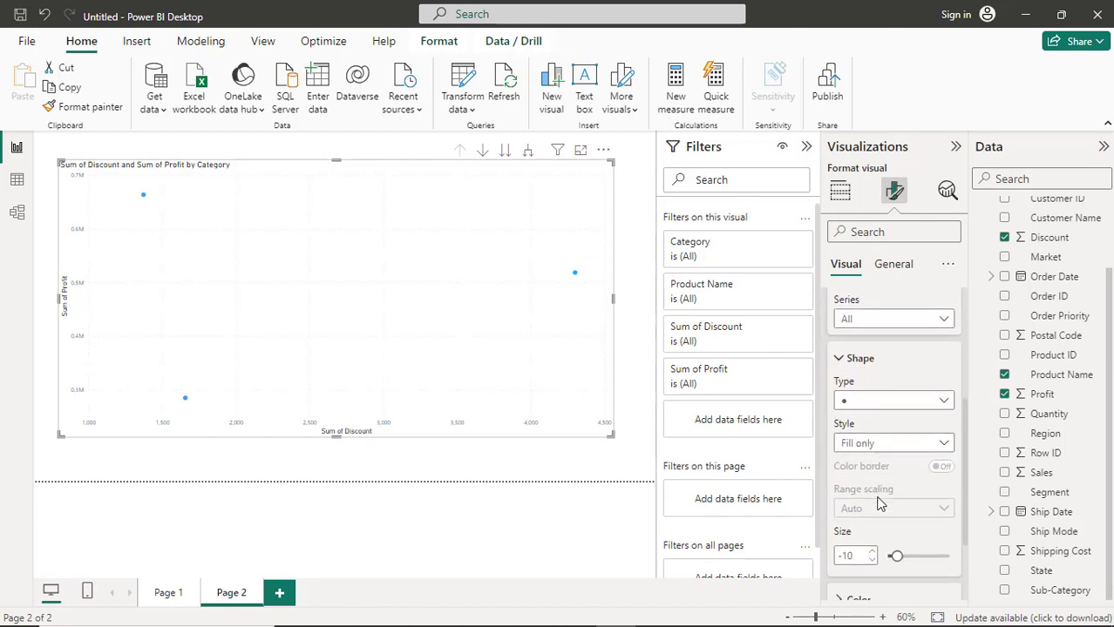
left_click(945, 402)
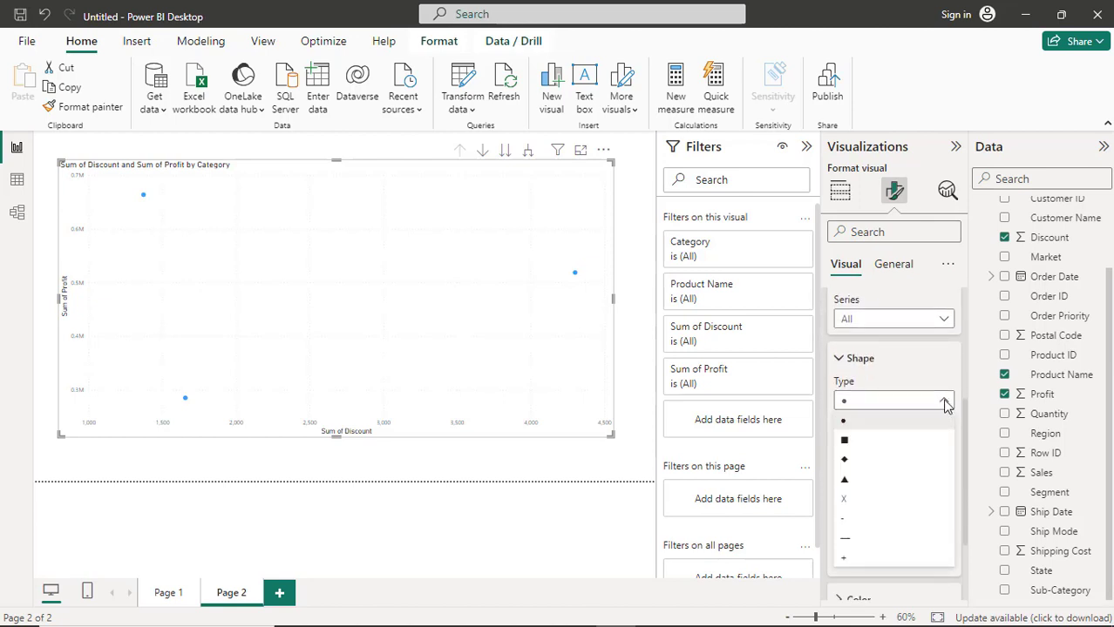
left_click(869, 428)
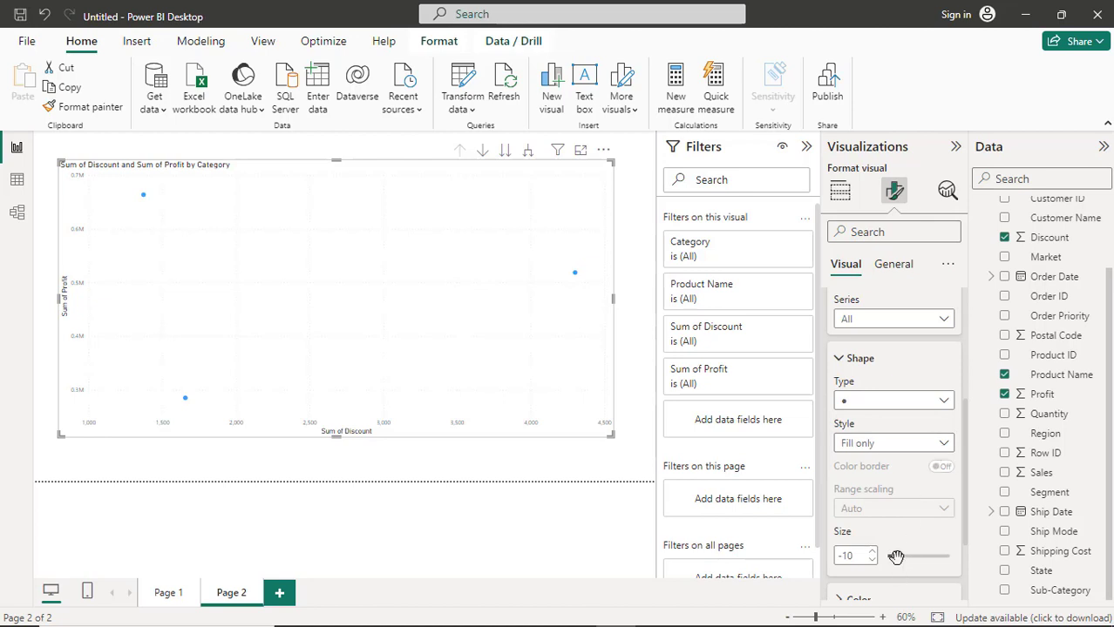
left_click_drag(896, 556, 907, 557)
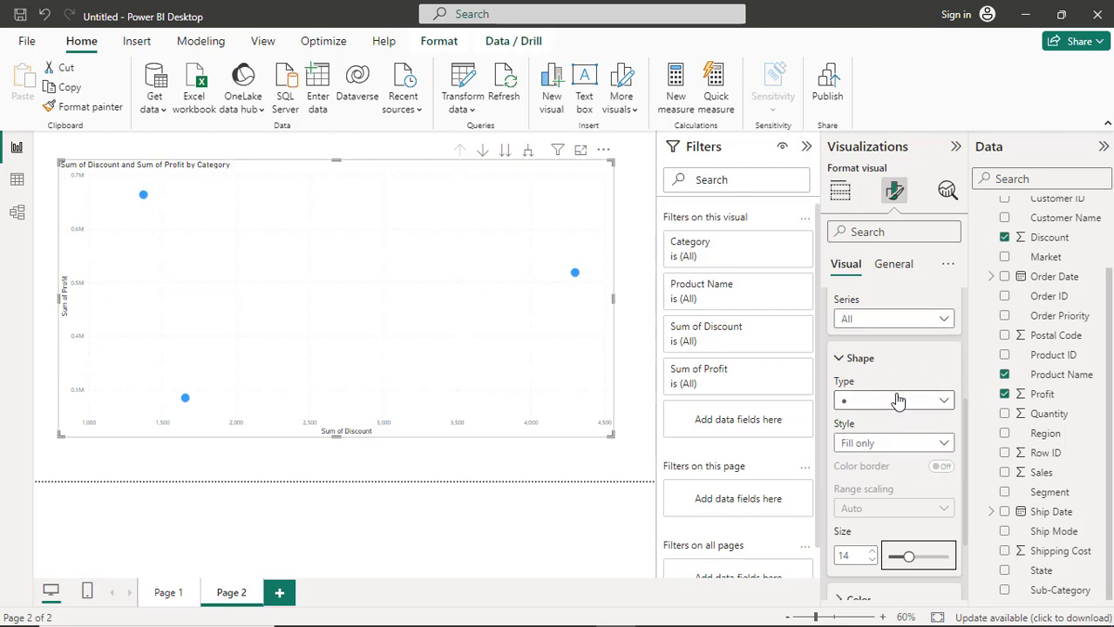
Step: Turn on category labels for the scatter chart's points
scroll(907, 411, "down", 3)
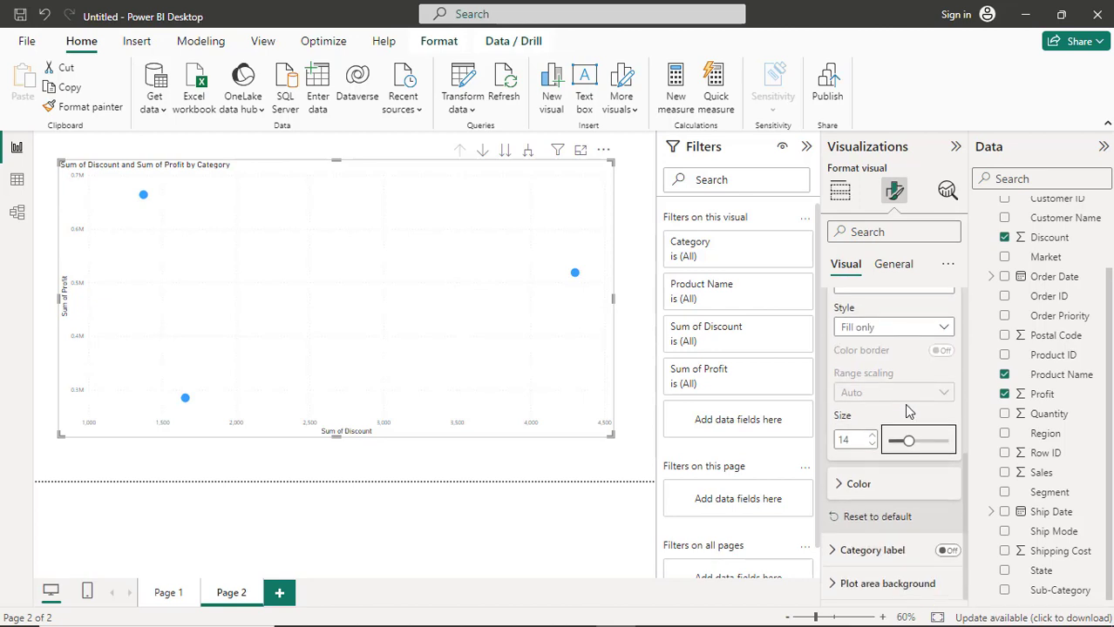
left_click(948, 551)
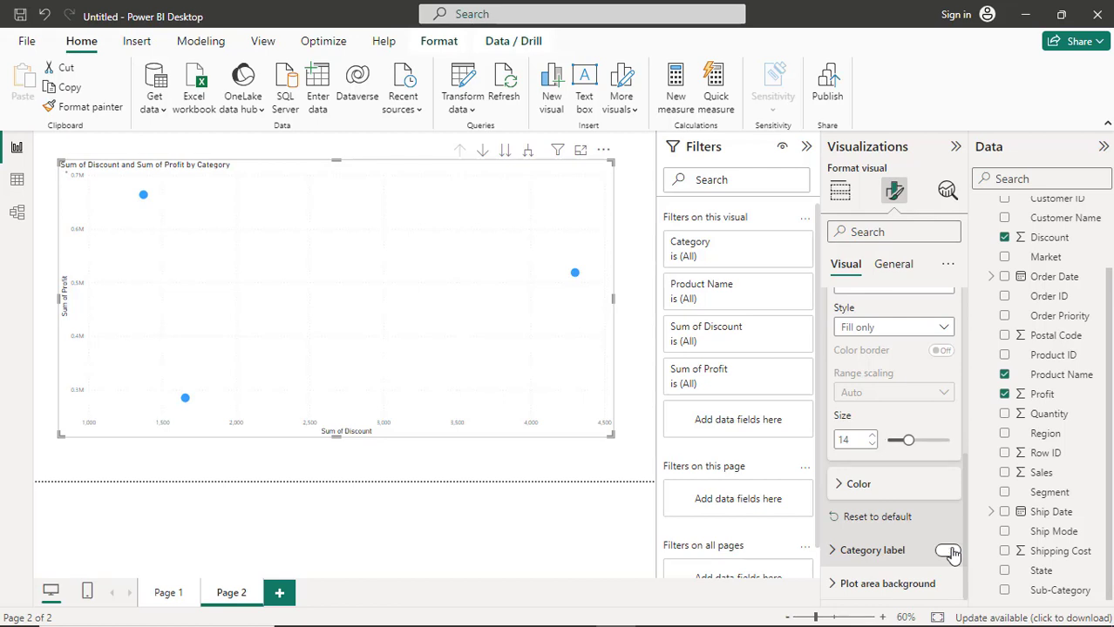
left_click(948, 553)
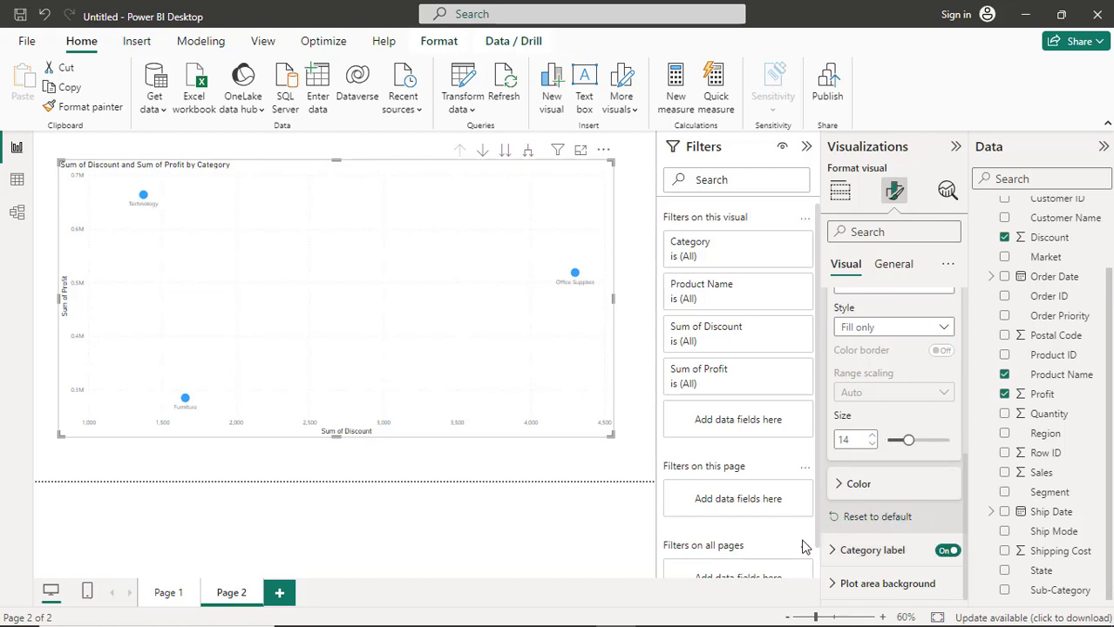
scroll(896, 425, "up", 3)
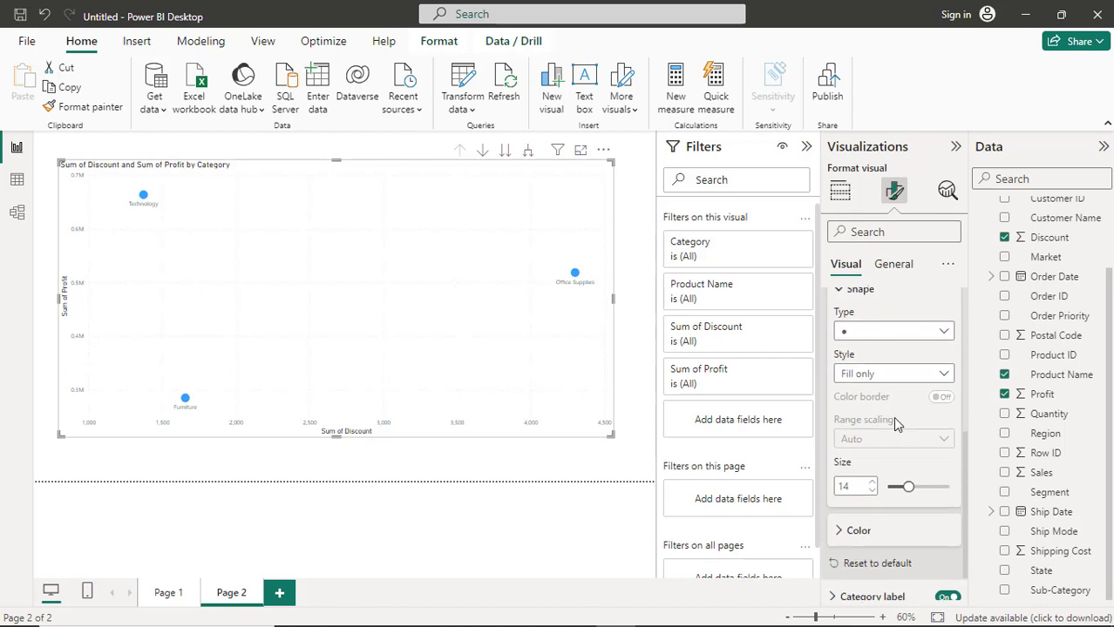
scroll(896, 418, "up", 3)
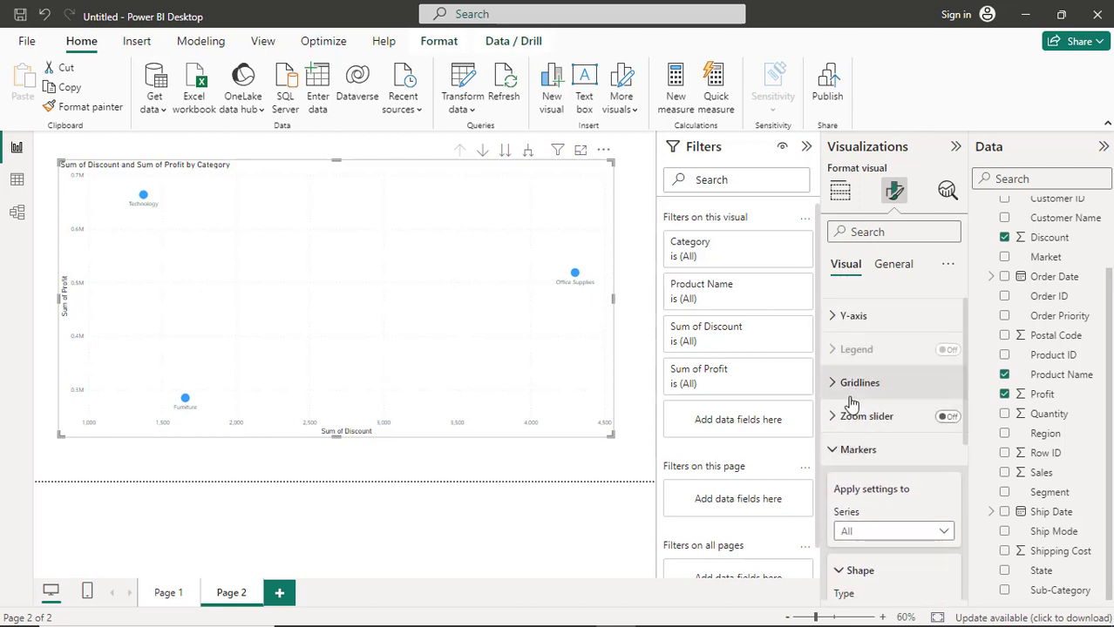
scroll(851, 407, "up", 1)
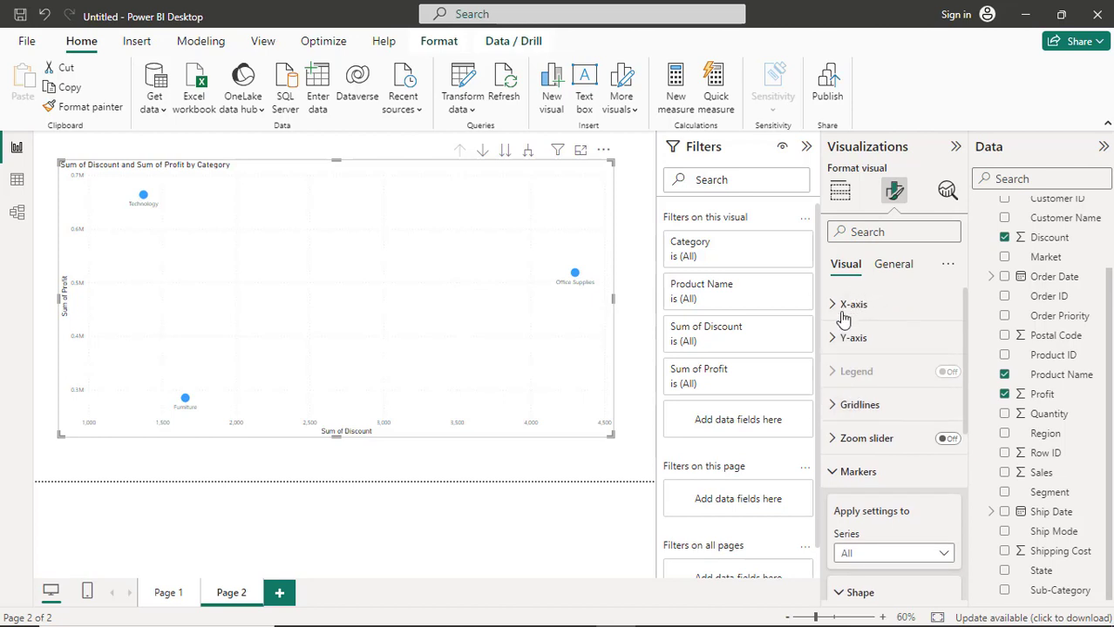
Step: Assign the Category field from the Orders table to the scatter chart's Size as a count
left_click(840, 195)
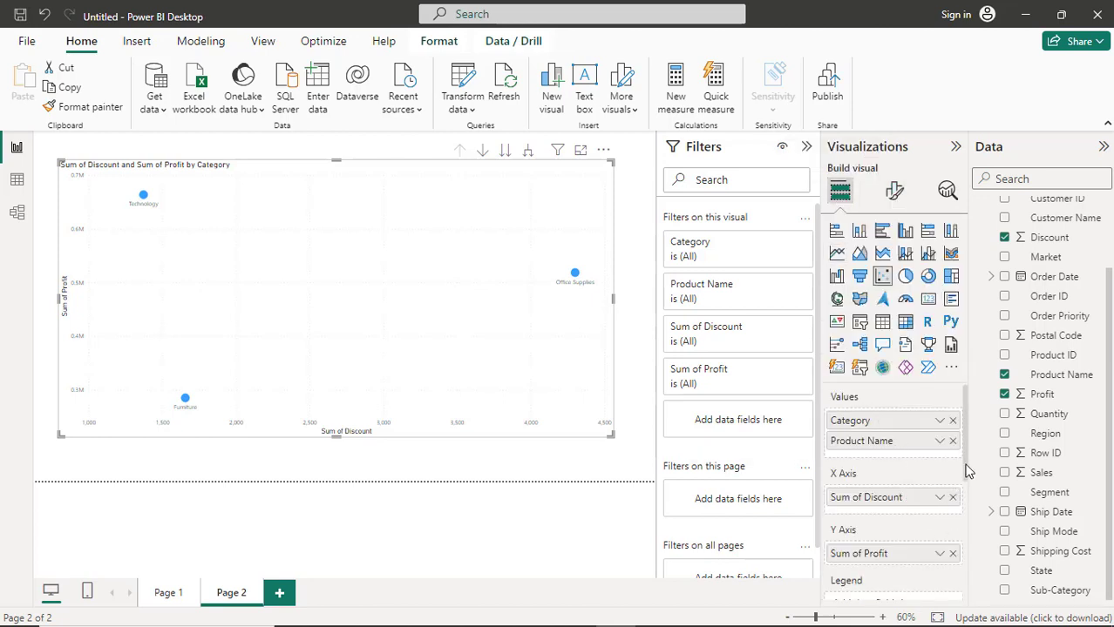
scroll(965, 472, "down", 2)
scroll(966, 468, "up", 2)
left_click_drag(965, 478, 969, 560)
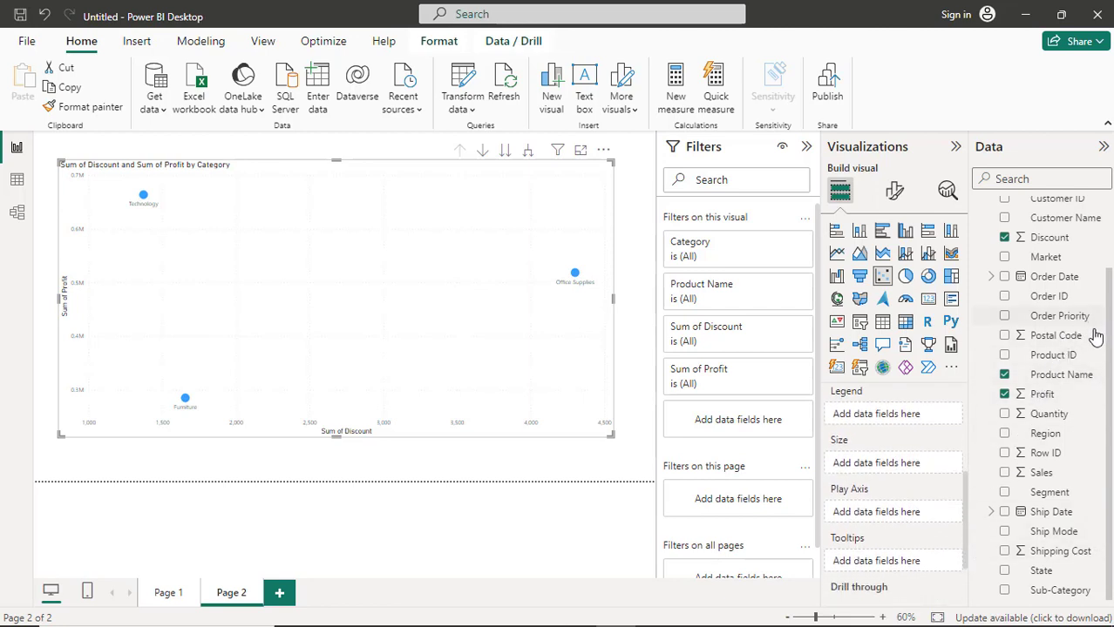
left_click_drag(1109, 344, 1109, 257)
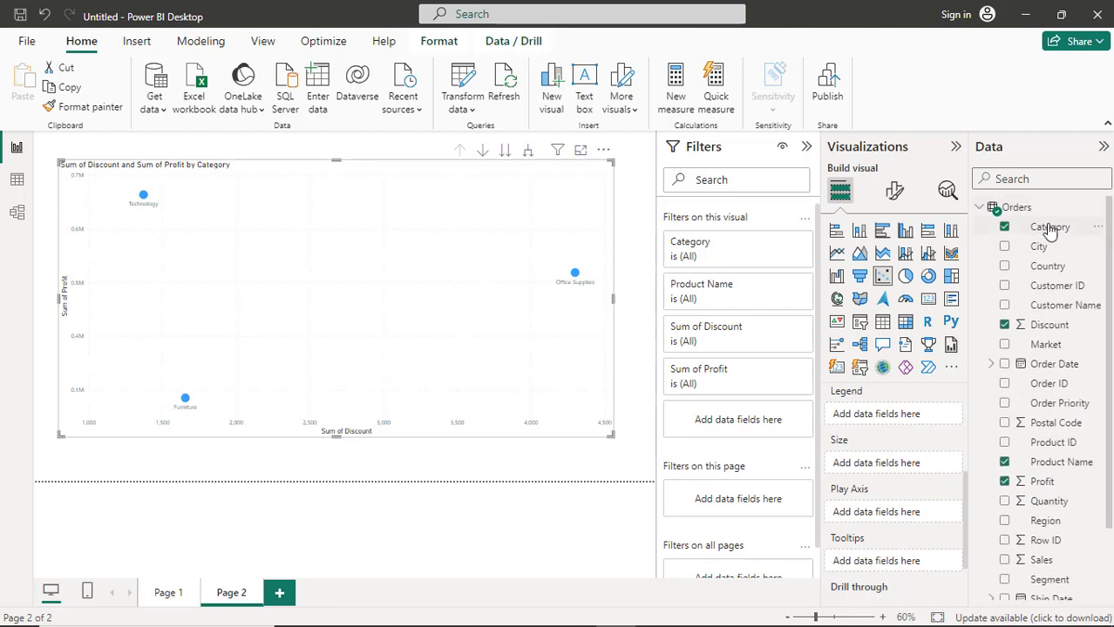
left_click_drag(1049, 231, 896, 463)
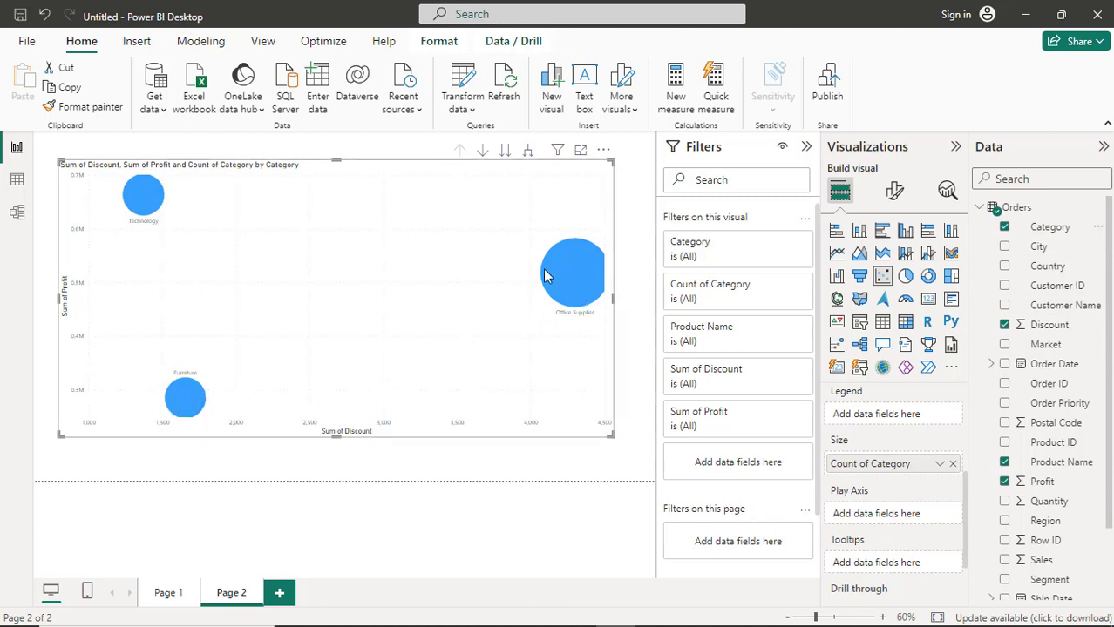
Step: Examine the discount, profit and category count details of the Office Supplies, Technology and Furniture bubbles, and review the chart's filters
mouse_move(576, 288)
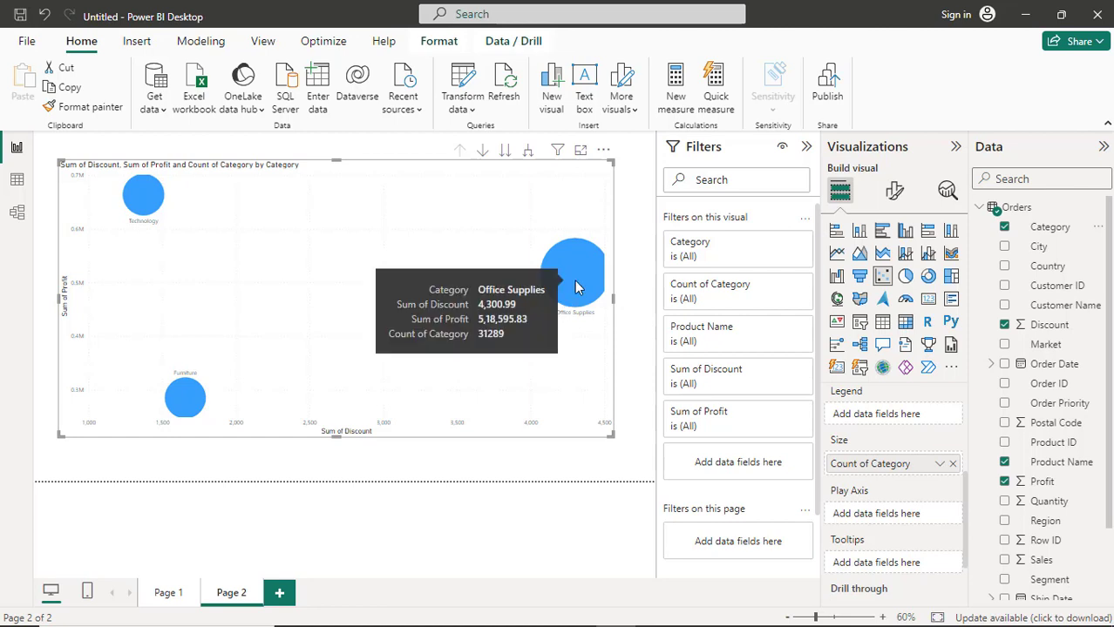
mouse_move(146, 206)
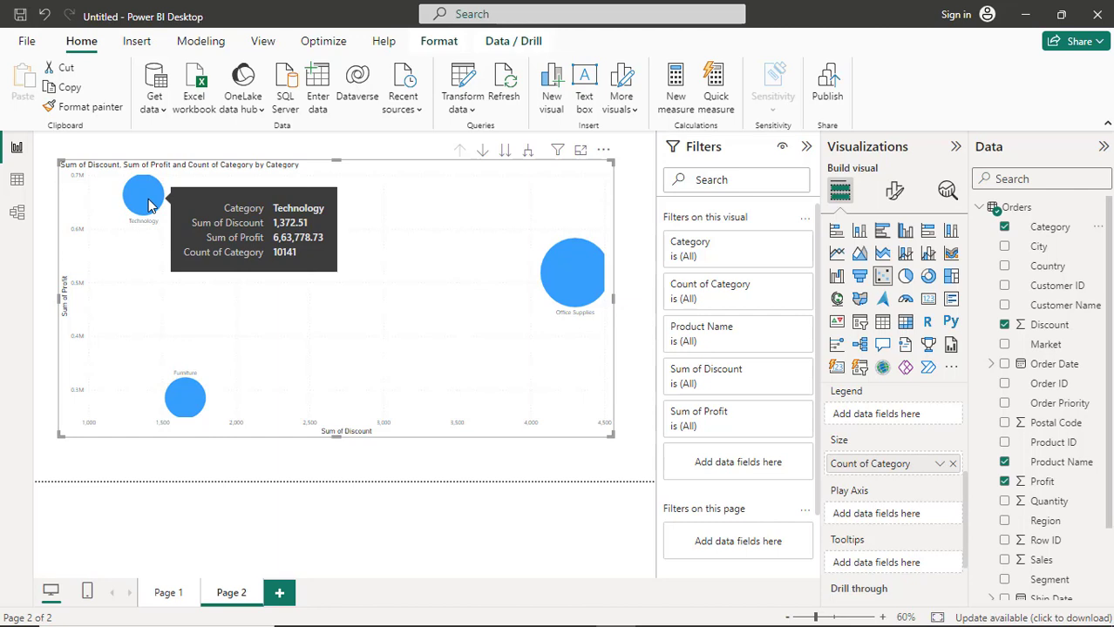
mouse_move(185, 407)
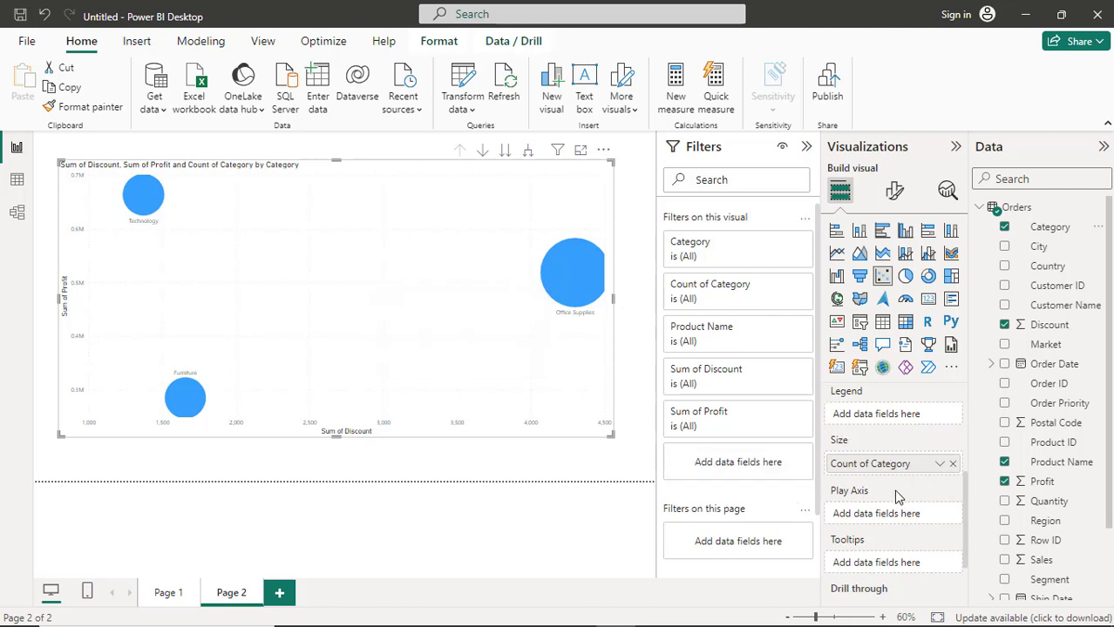
scroll(736, 466, "down", 1)
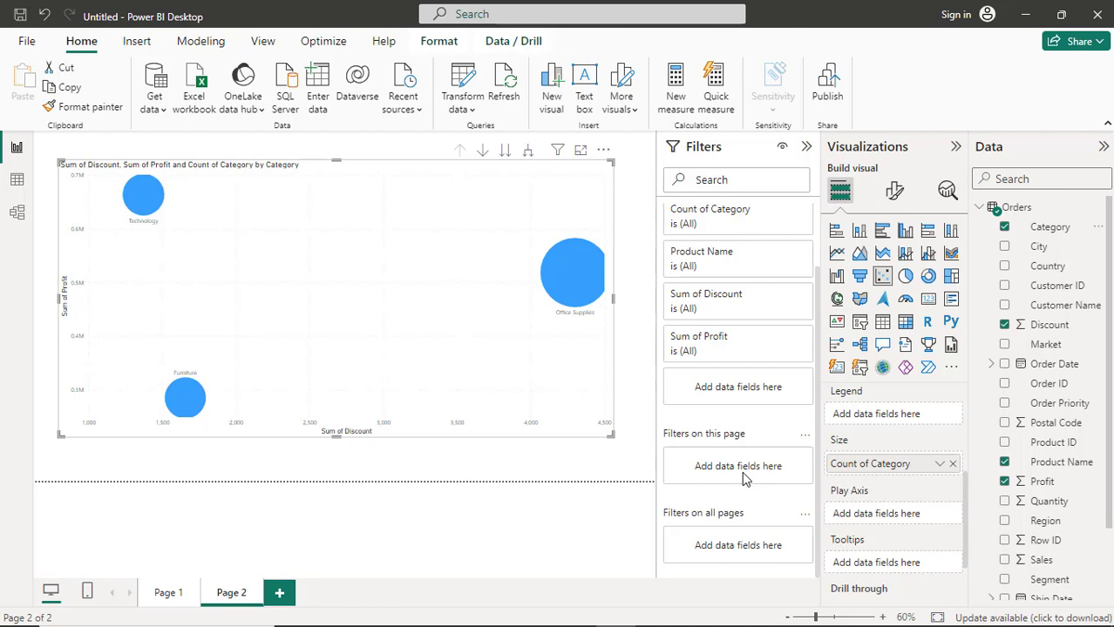
scroll(741, 471, "up", 1)
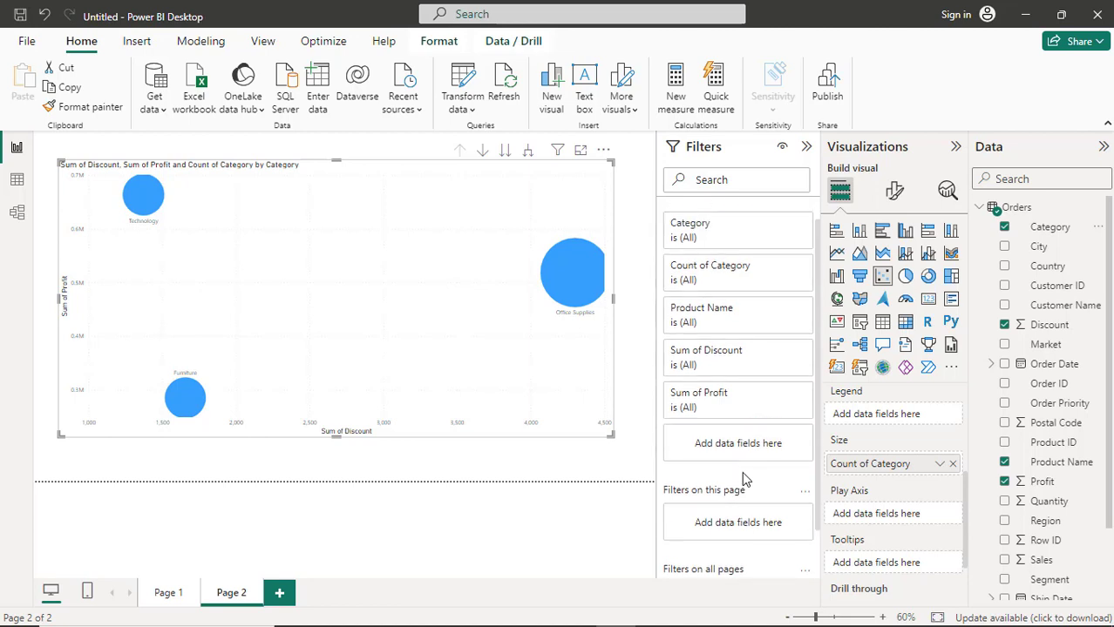
scroll(743, 480, "down", 1)
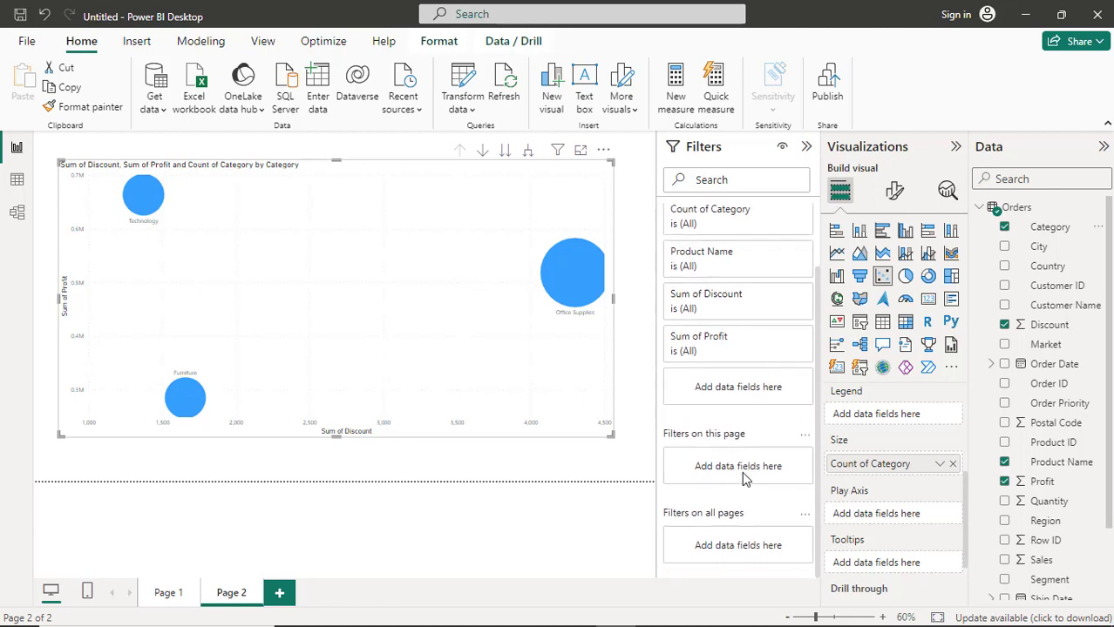
scroll(745, 478, "up", 1)
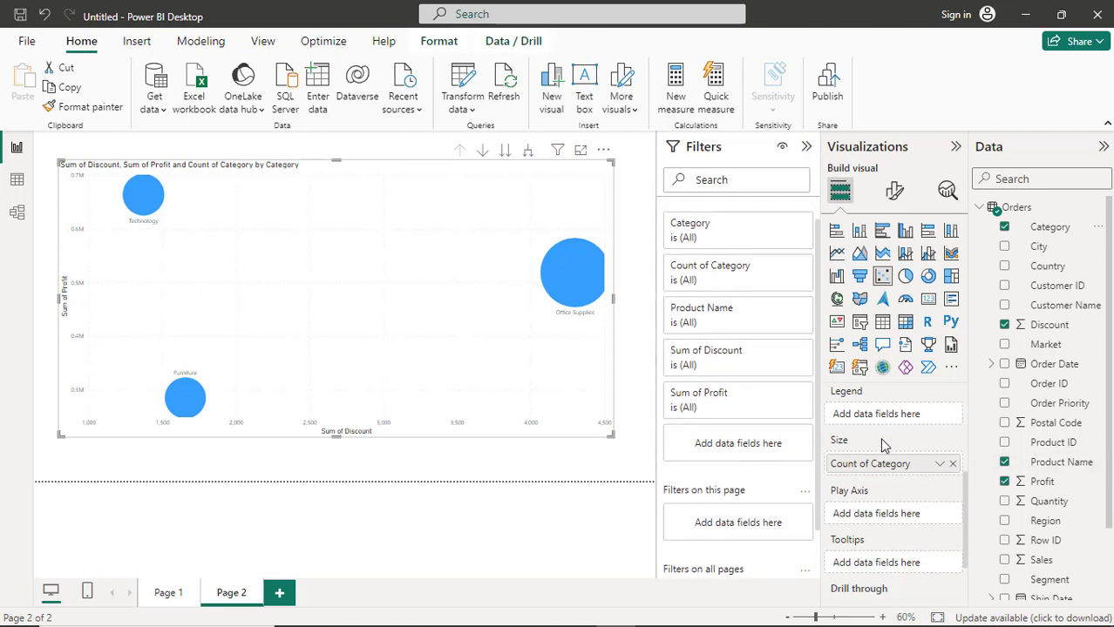
Step: Remove the Product Name field from the scatter chart's Values
scroll(909, 444, "down", 1)
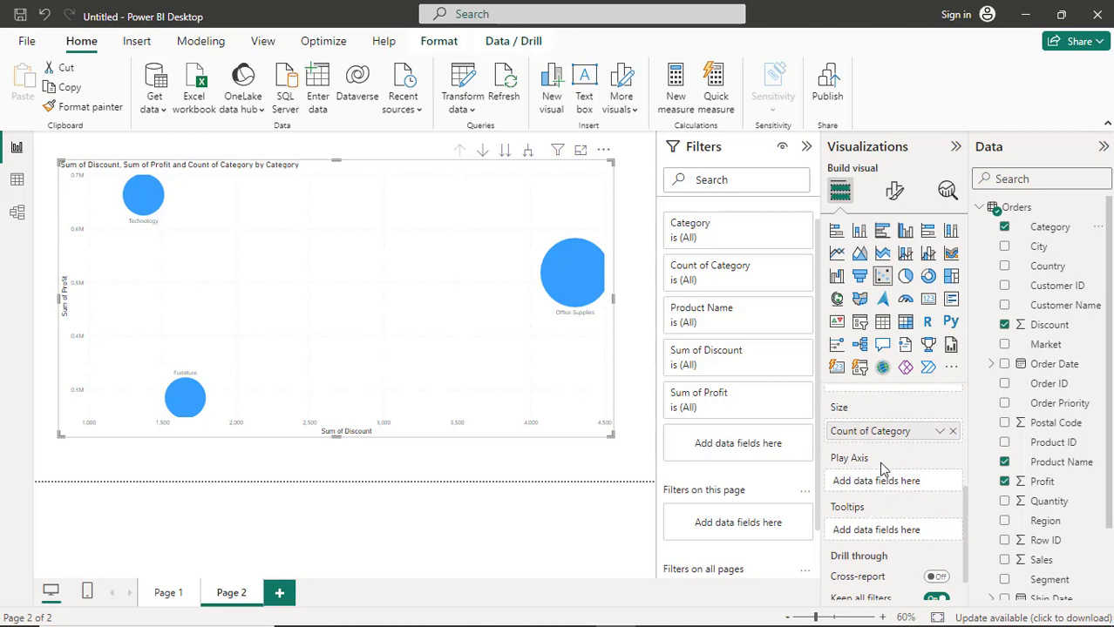
scroll(881, 460, "up", 1)
scroll(880, 462, "up", 1)
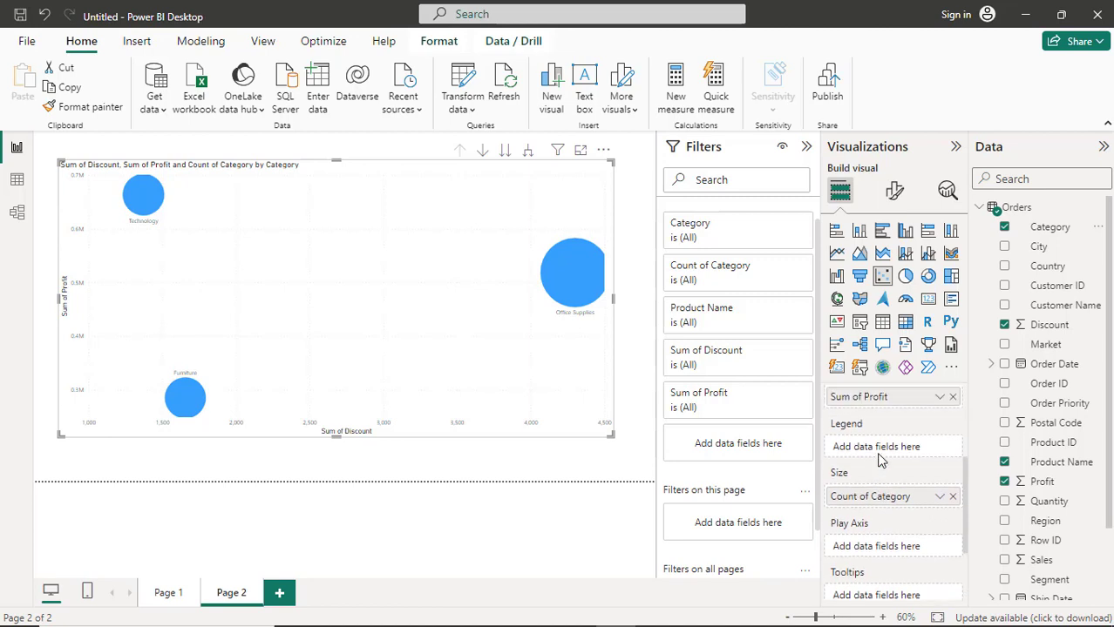
scroll(880, 460, "up", 1)
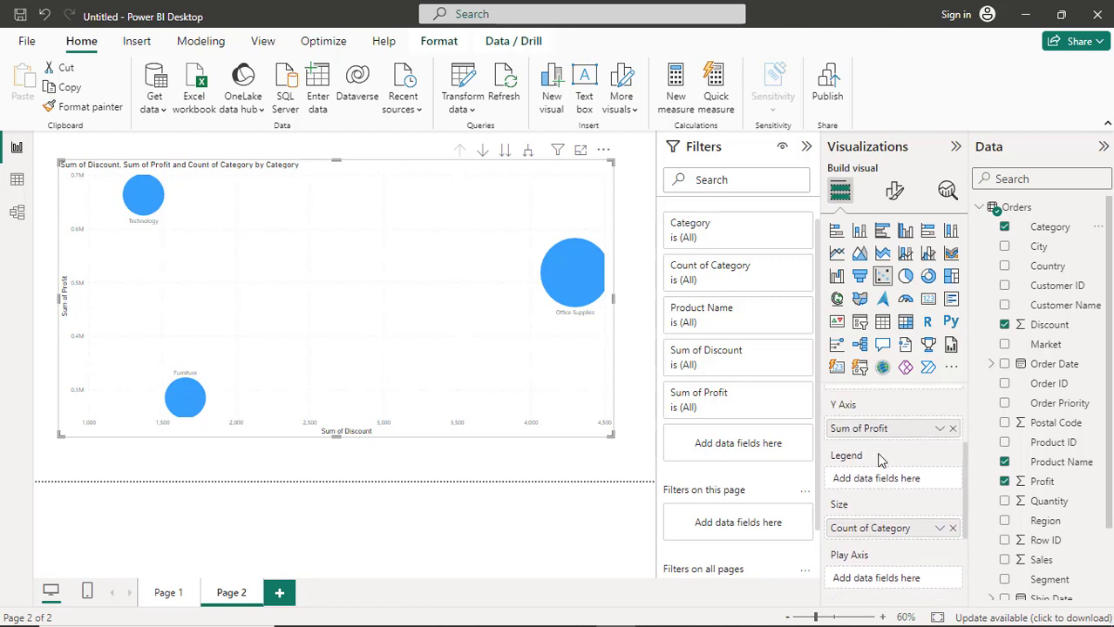
scroll(880, 460, "up", 1)
scroll(880, 461, "up", 2)
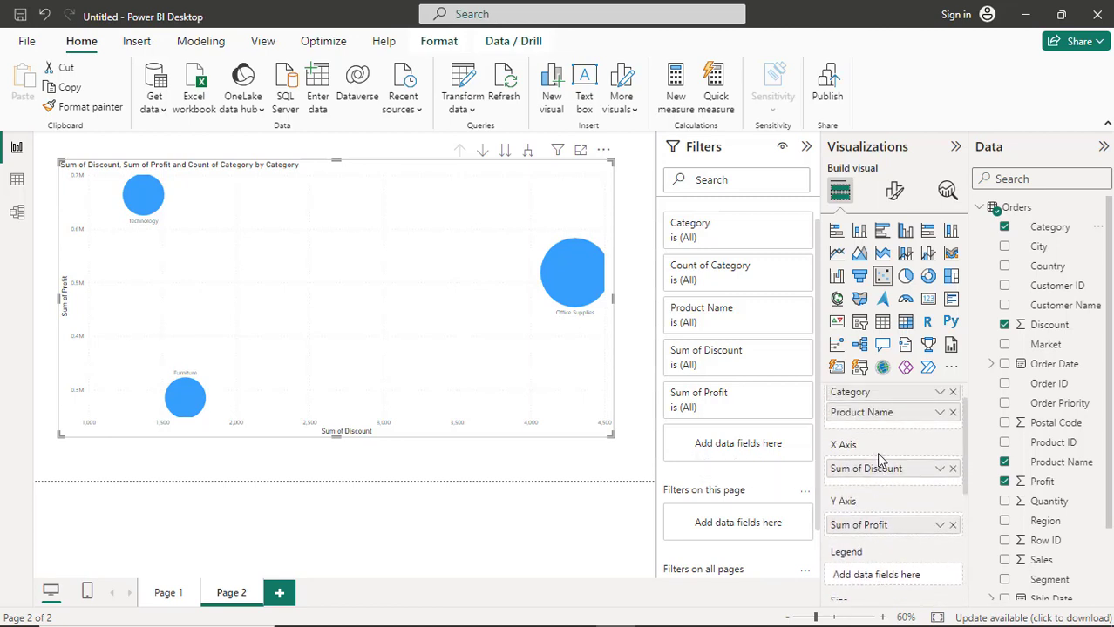
scroll(880, 462, "up", 1)
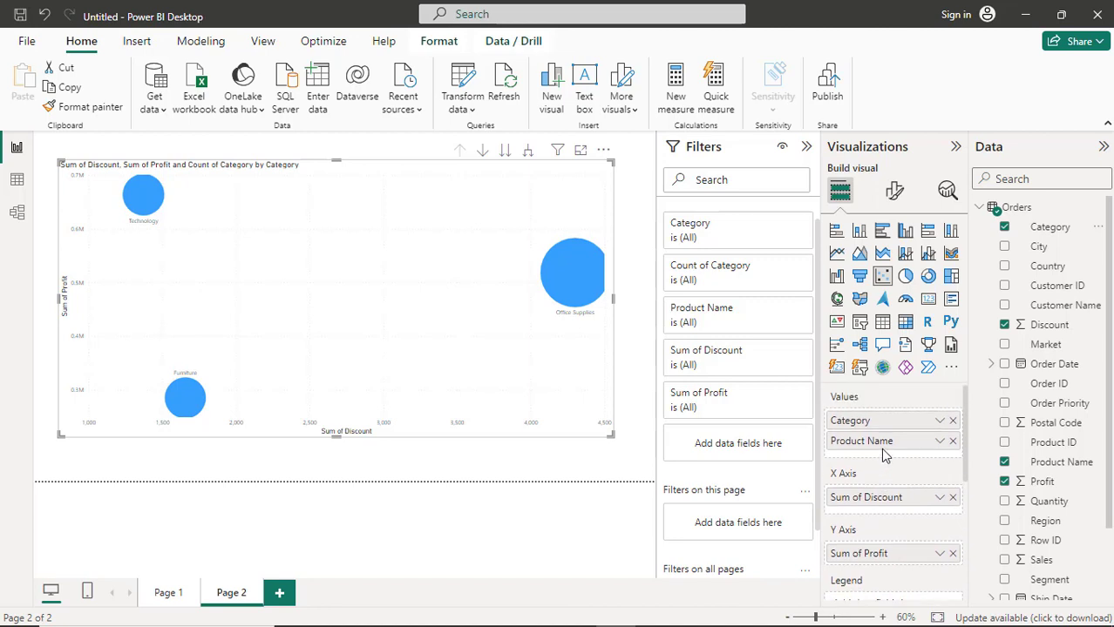
left_click(953, 441)
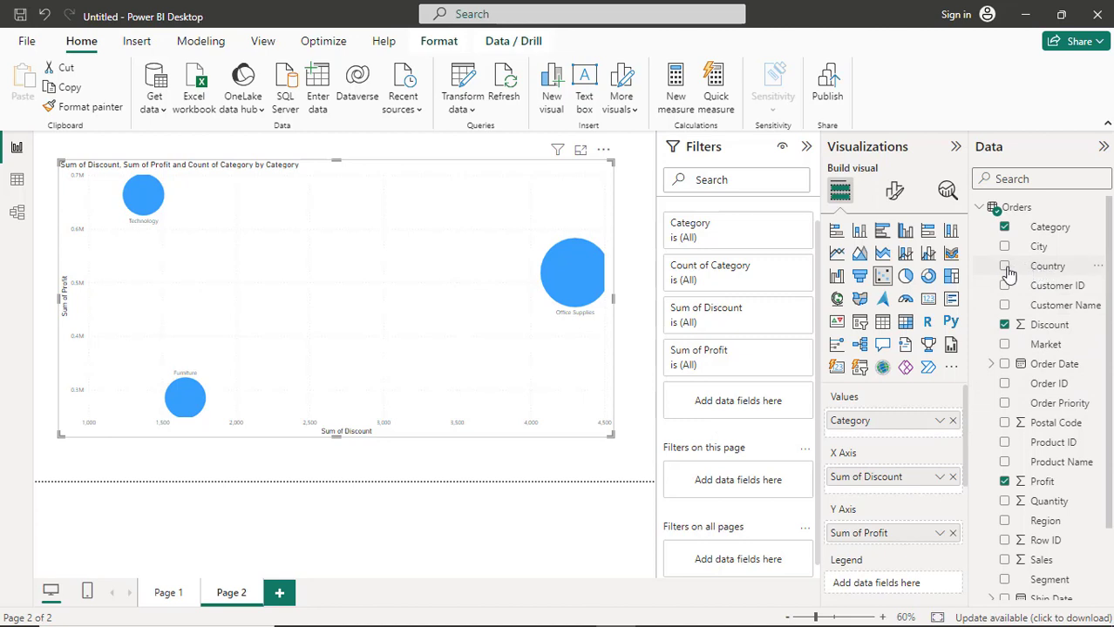
Step: Replace Category with the Country field in the scatter chart's Values, and inspect the United States bubble
left_click_drag(1006, 272, 882, 422)
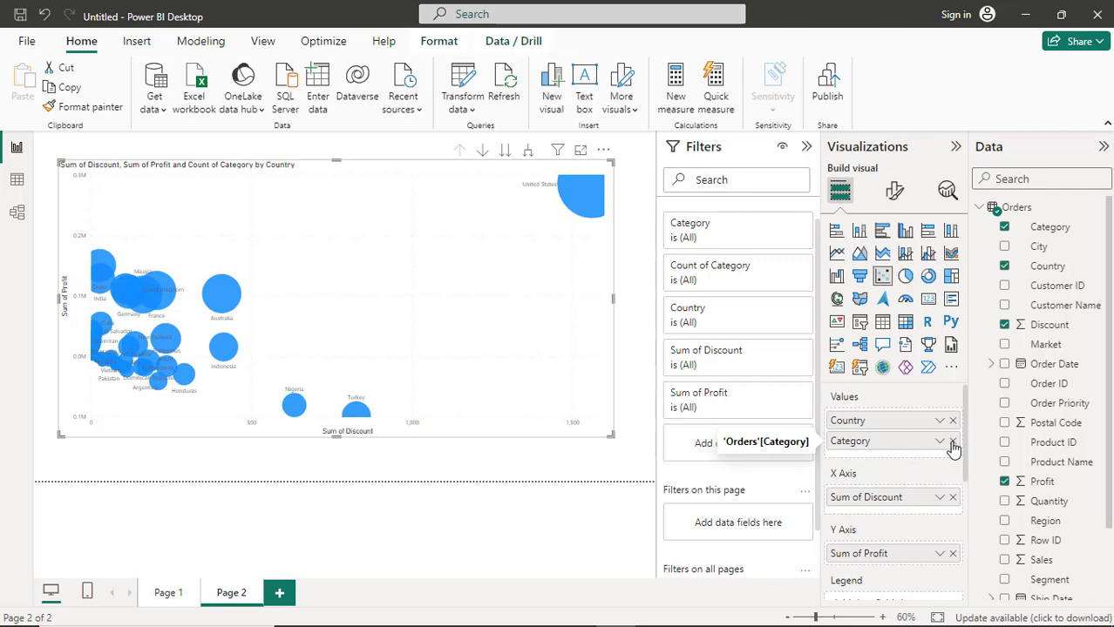
left_click(953, 442)
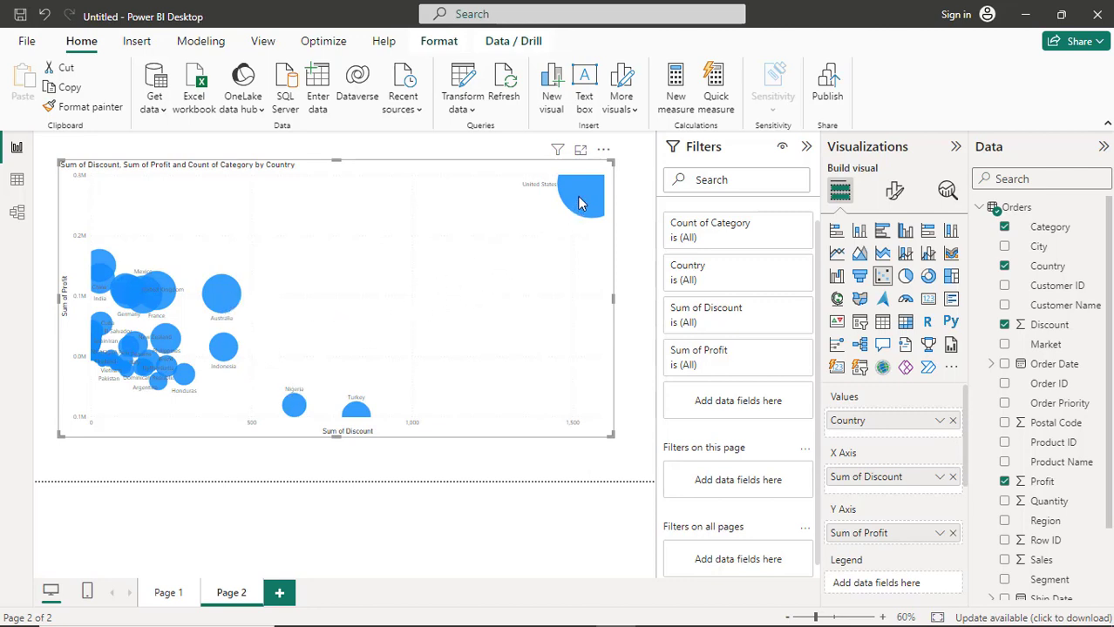
mouse_move(582, 203)
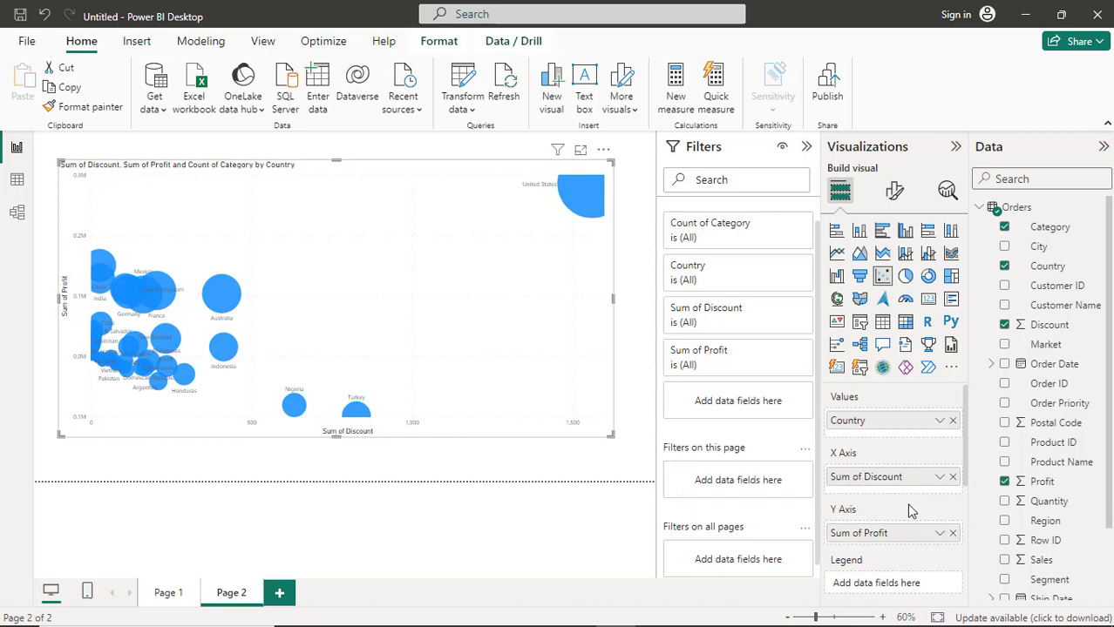
Step: Try the Category field from the Orders table as the scatter chart's Play Axis, and remove it again
scroll(911, 512, "down", 1)
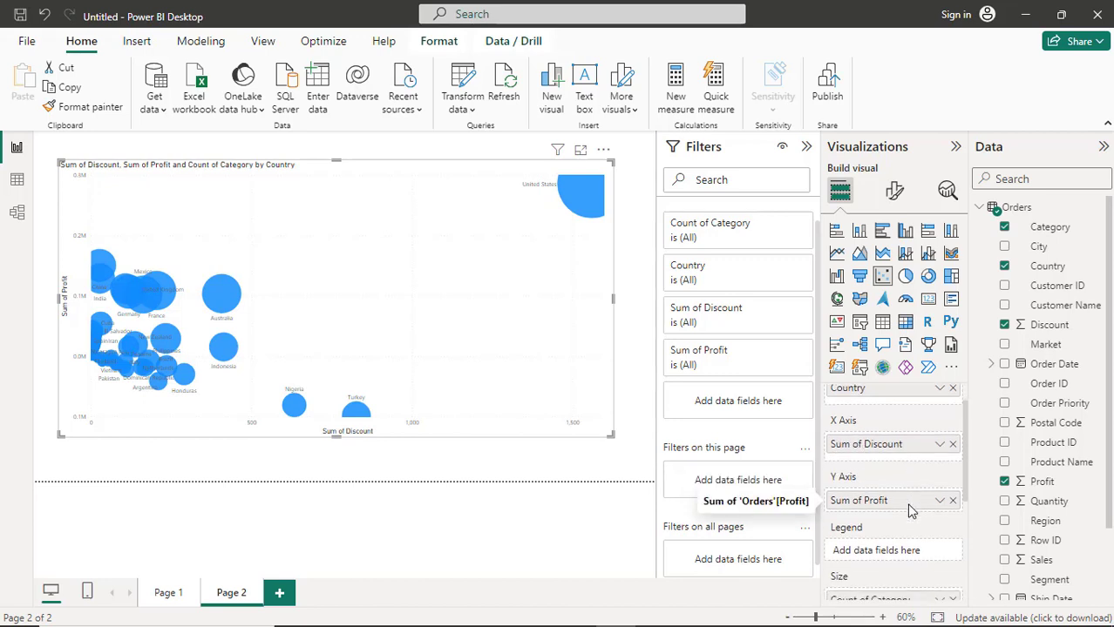
scroll(910, 512, "up", 1)
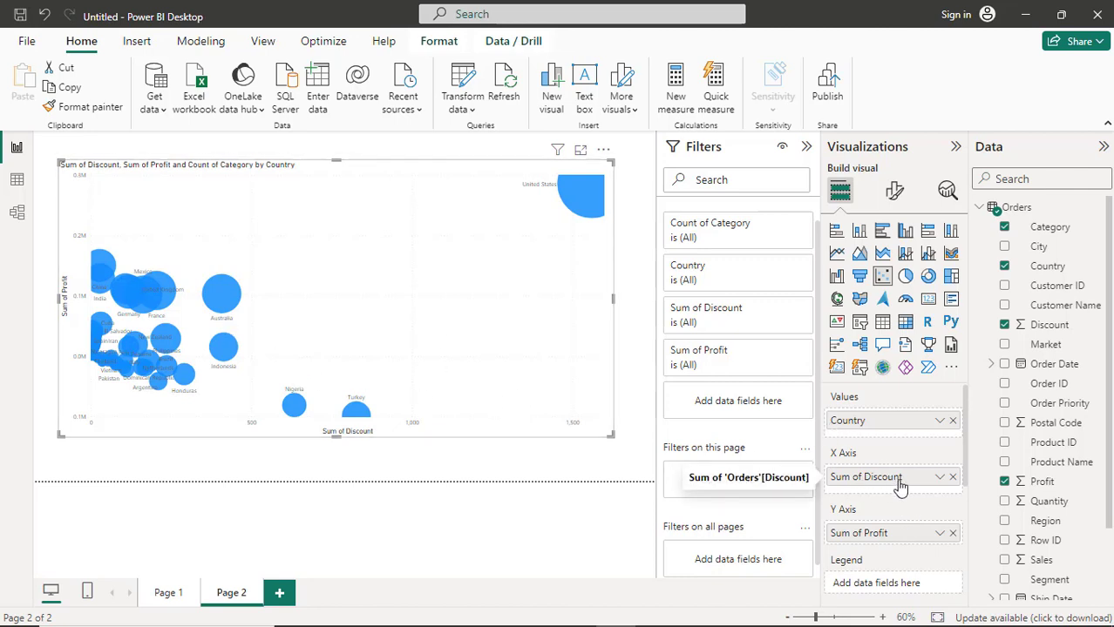
scroll(900, 488, "down", 2)
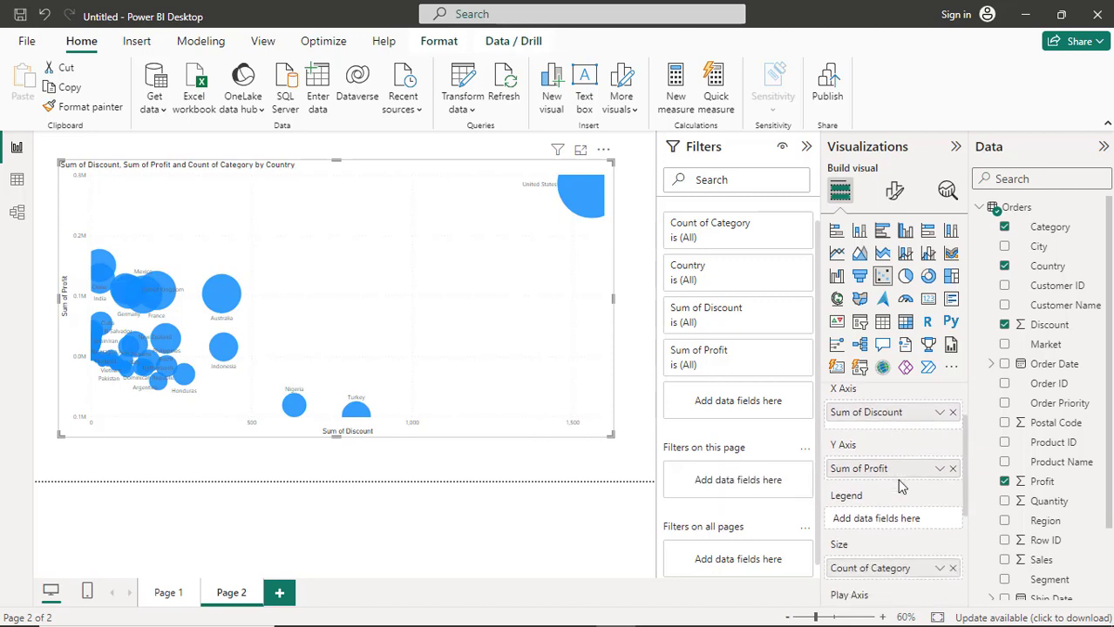
scroll(900, 488, "down", 2)
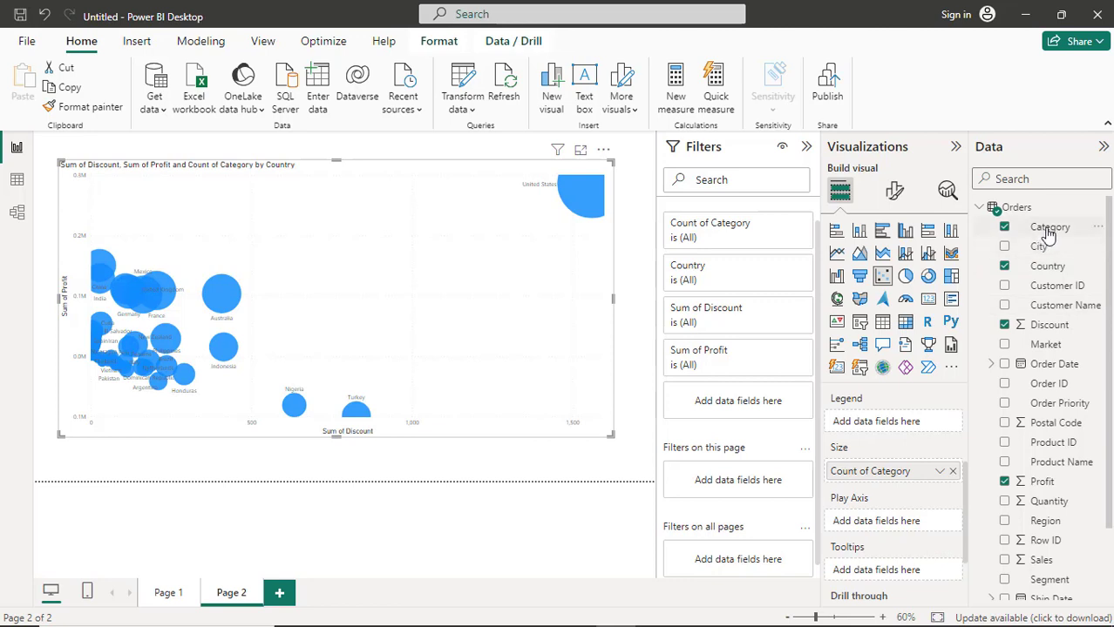
left_click_drag(1048, 228, 900, 534)
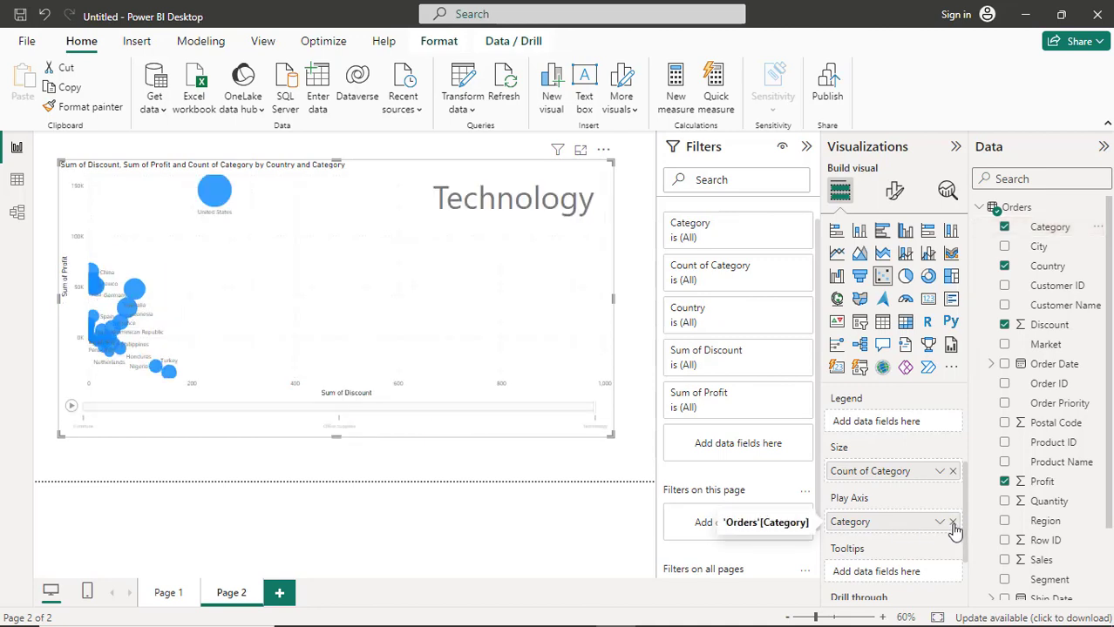
left_click(953, 523)
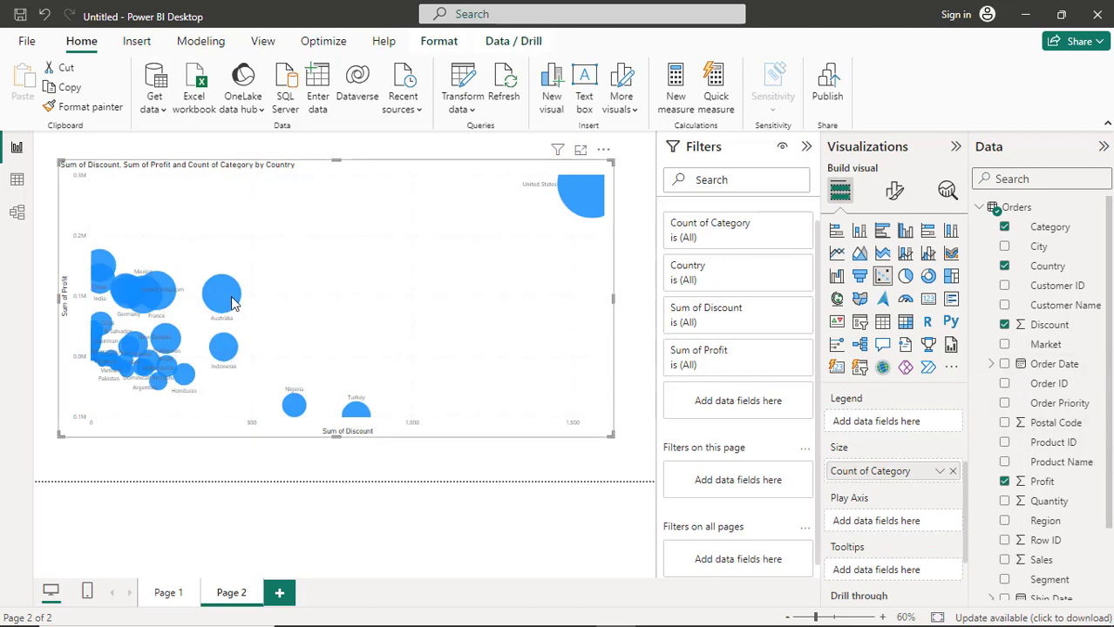
Step: Examine the discount, profit and category count details of the Australia, Indonesia, Nigeria, Turkey and United States bubbles
mouse_move(226, 302)
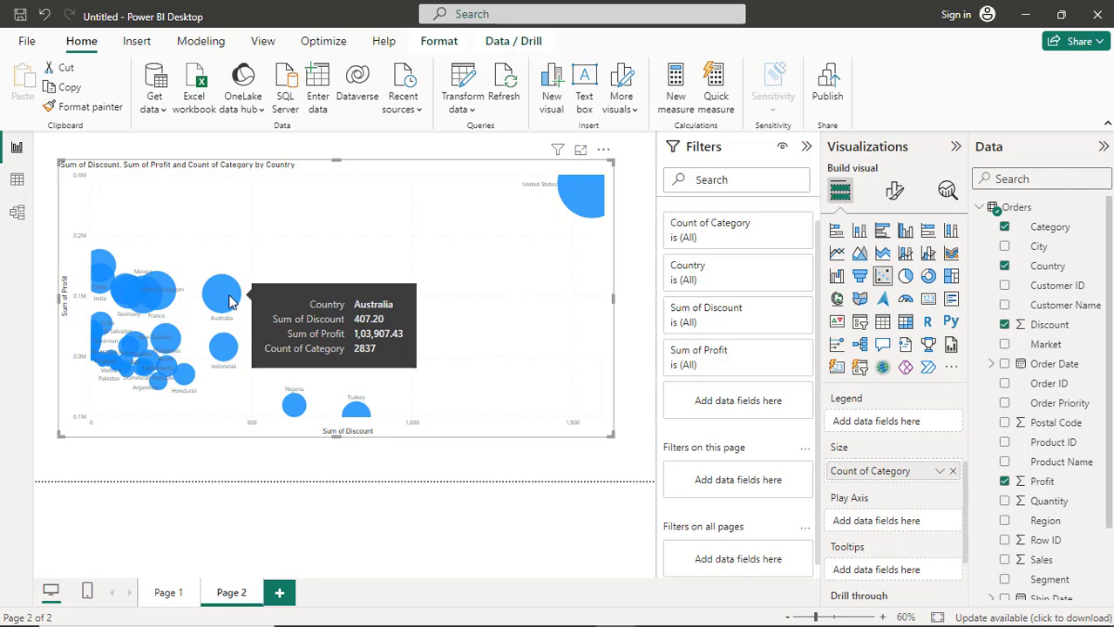
mouse_move(224, 353)
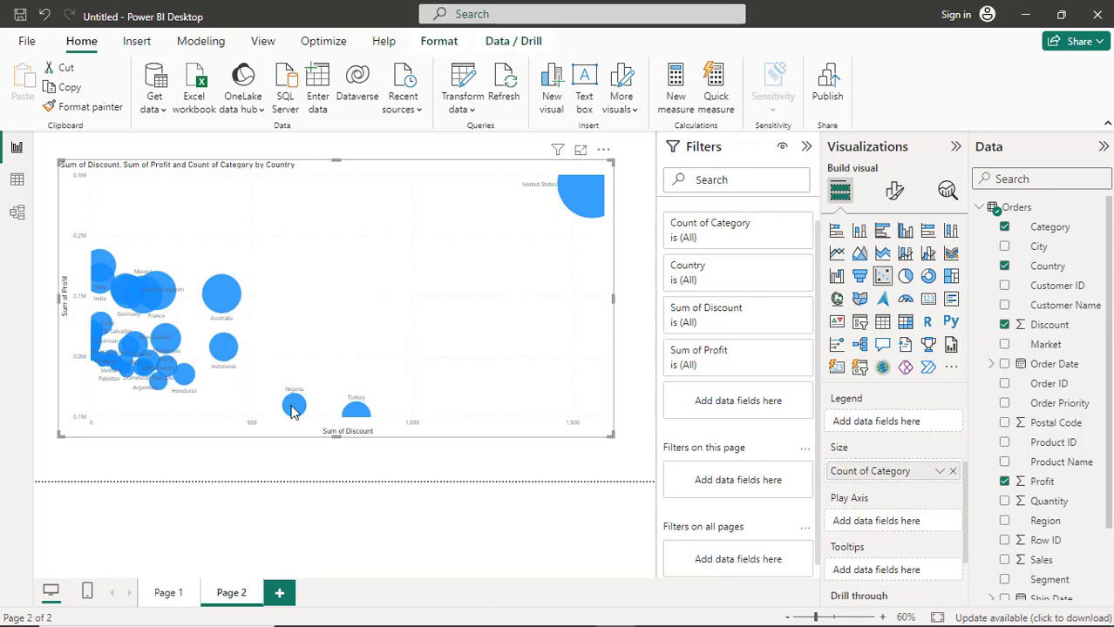
mouse_move(295, 412)
mouse_move(356, 413)
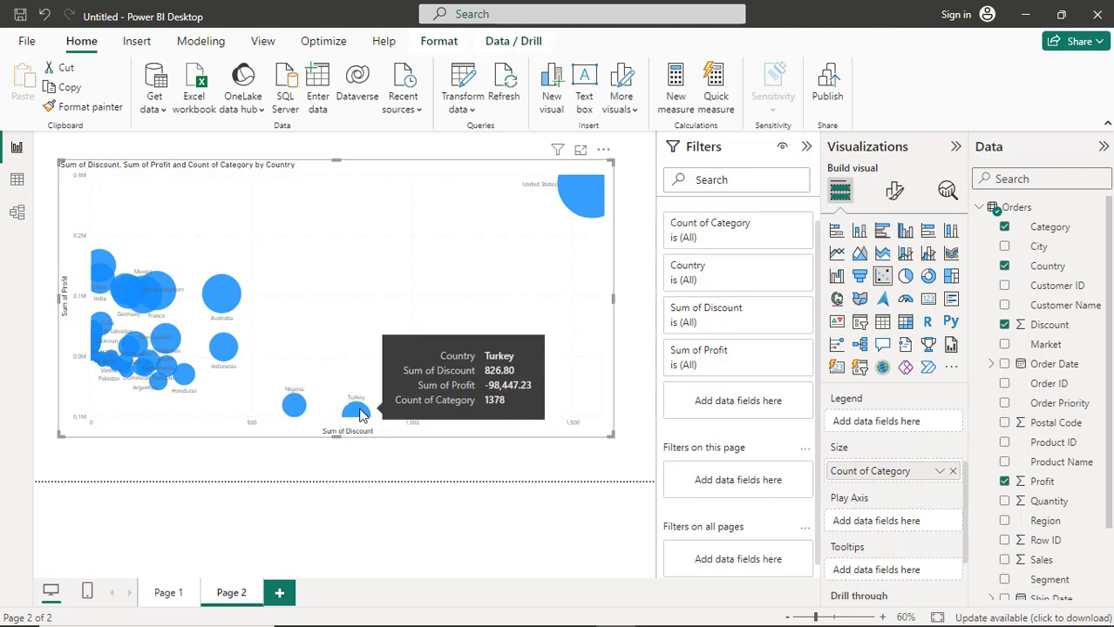
mouse_move(588, 198)
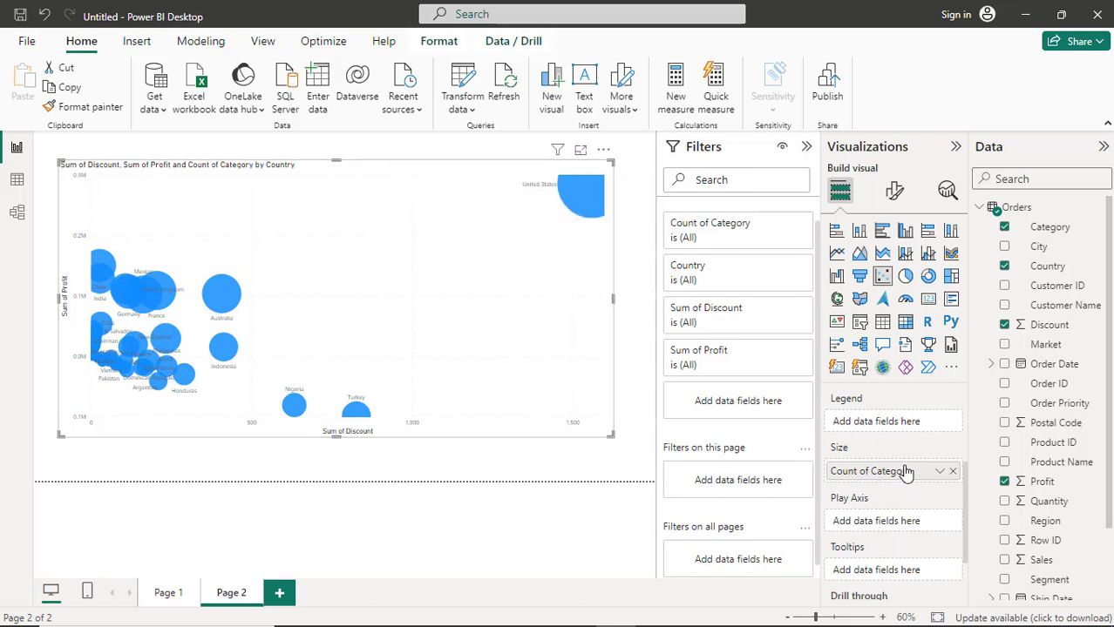
Step: Assign the Category field from the Orders table to the scatter chart's Legend
scroll(907, 450, "up", 2)
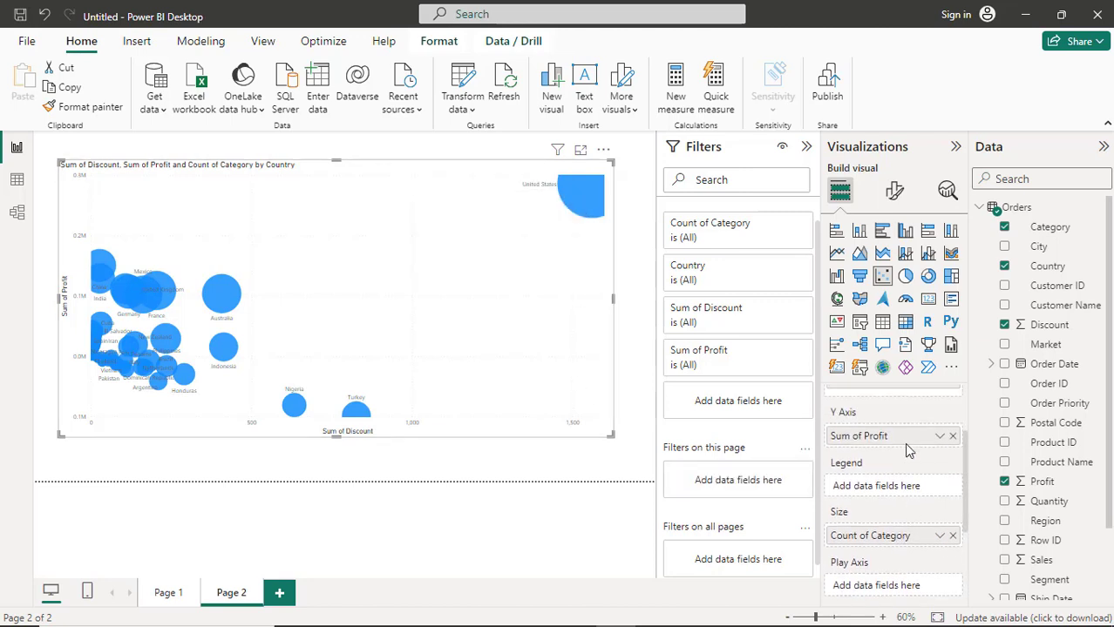
scroll(906, 446, "up", 1)
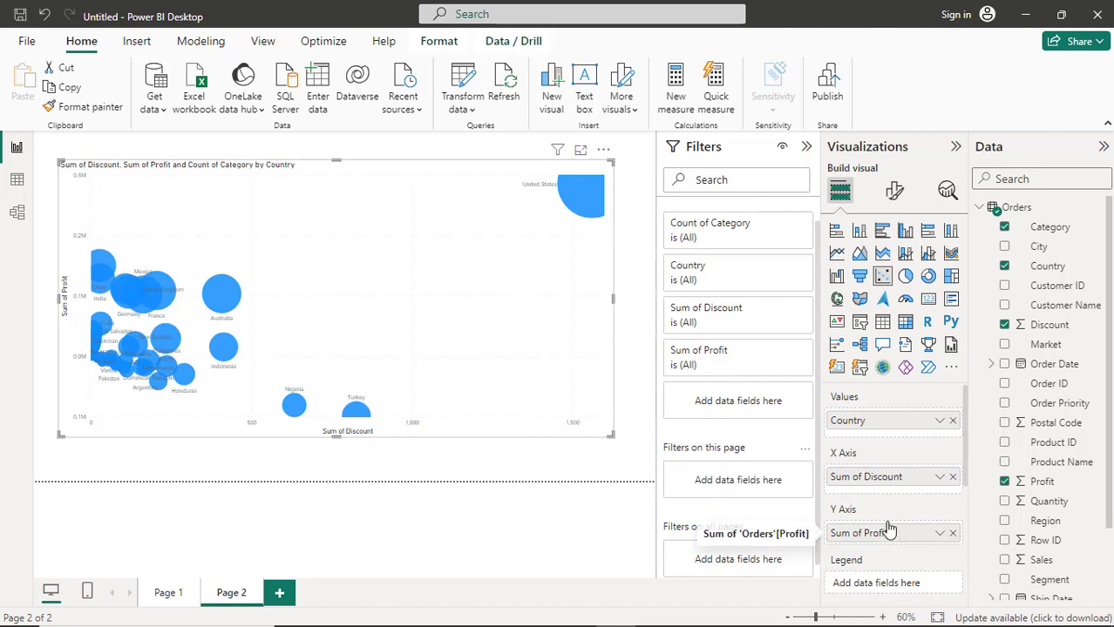
scroll(890, 511, "down", 1)
scroll(893, 518, "down", 1)
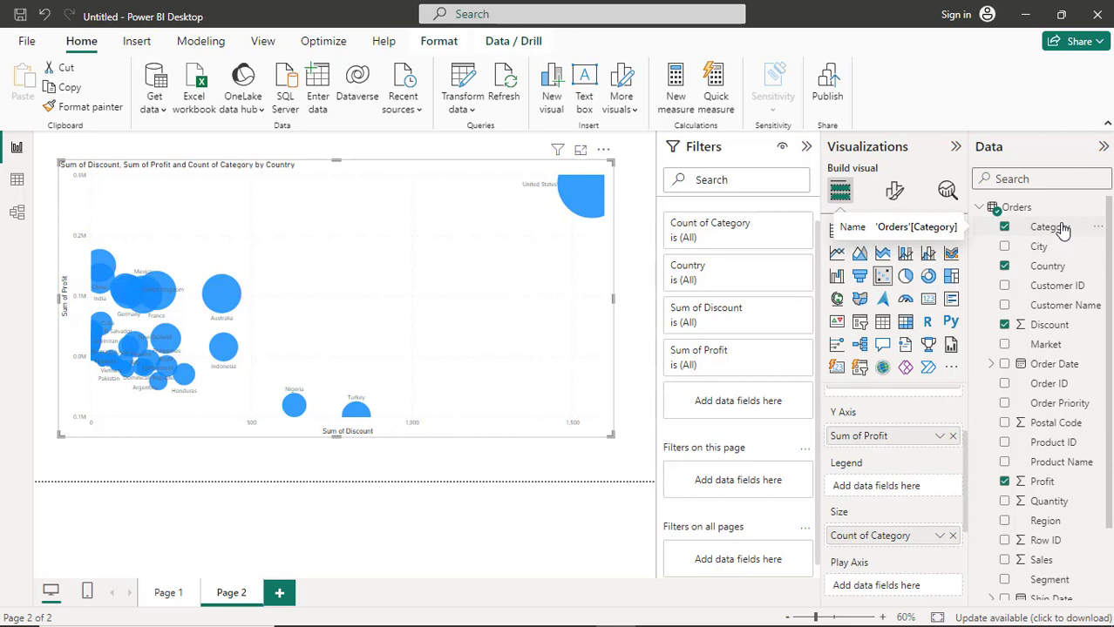
left_click_drag(1062, 229, 912, 495)
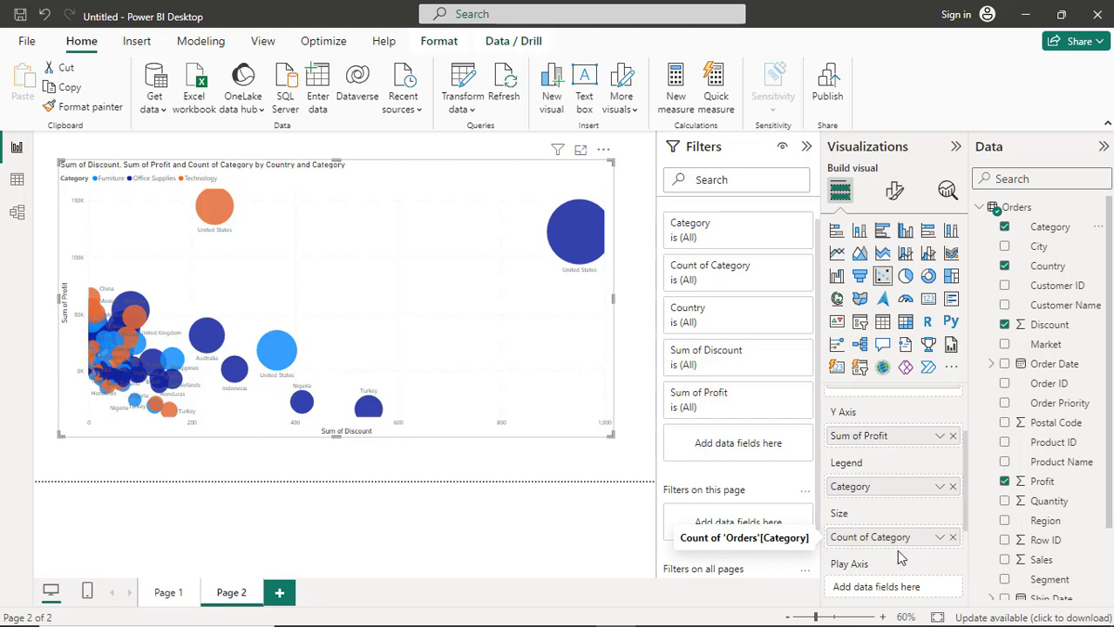
Step: Examine the details of the United States bubbles for each category, and review the scatter chart's field assignments
mouse_move(214, 208)
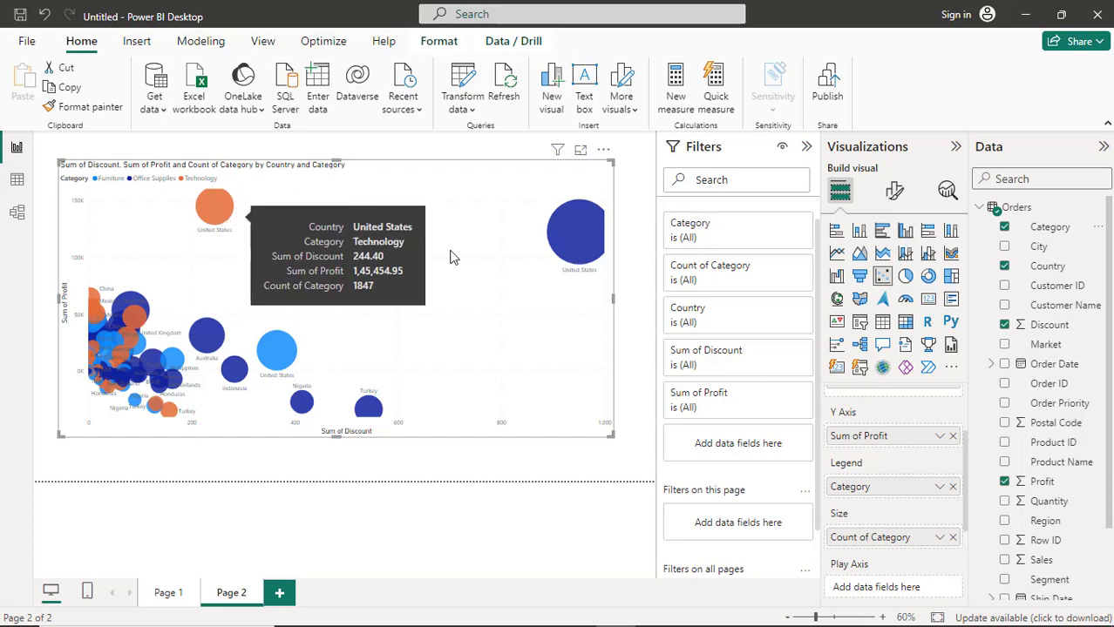
mouse_move(580, 251)
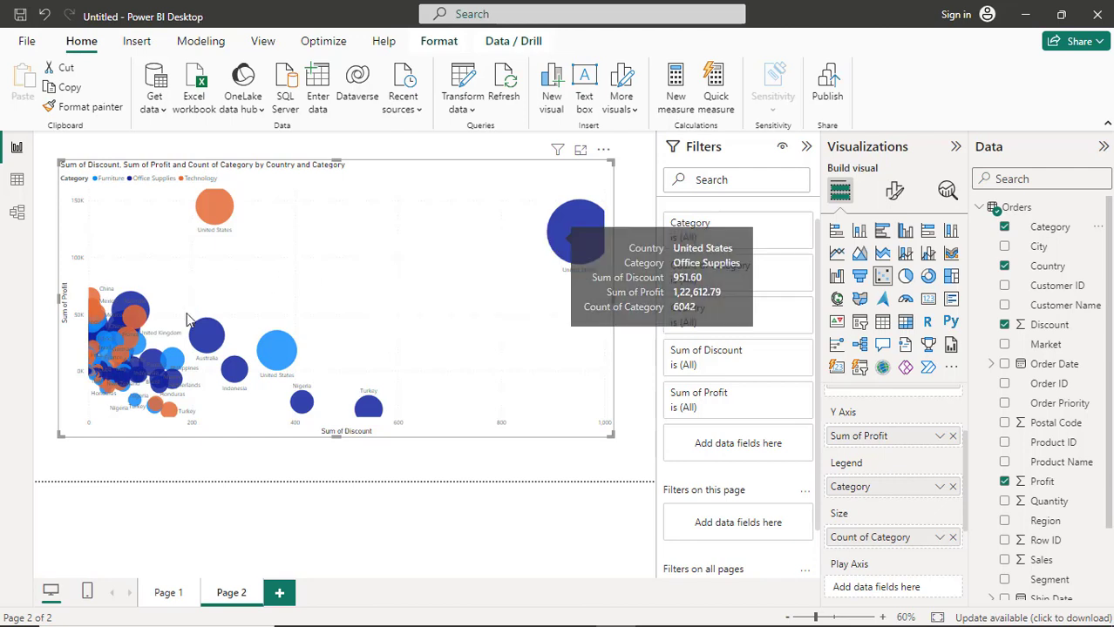
mouse_move(294, 364)
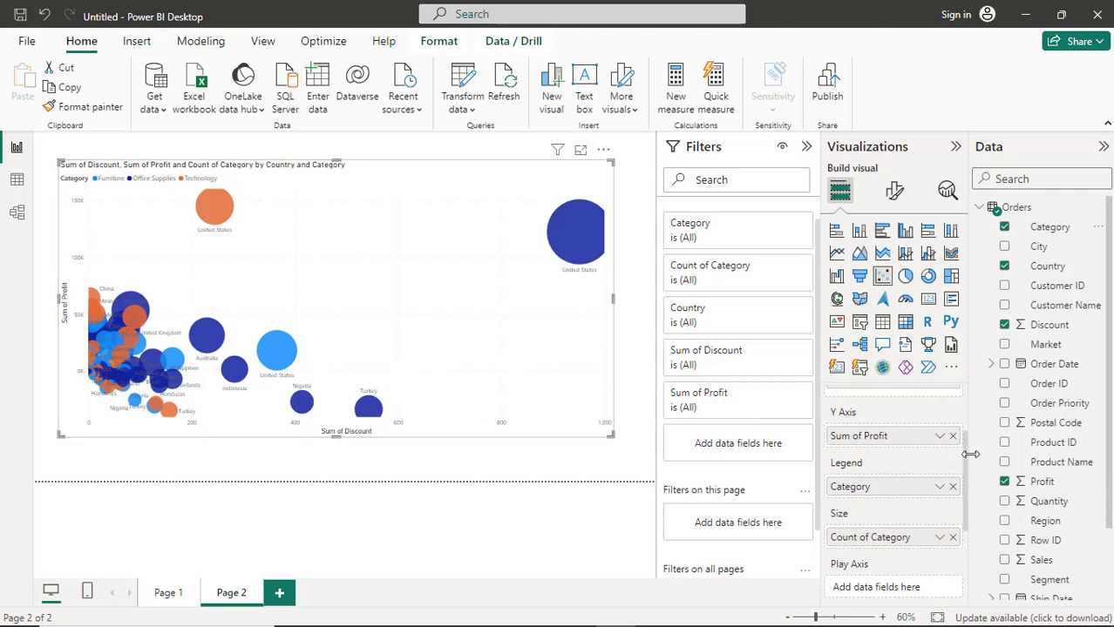
scroll(969, 444, "up", 1)
scroll(970, 443, "up", 3)
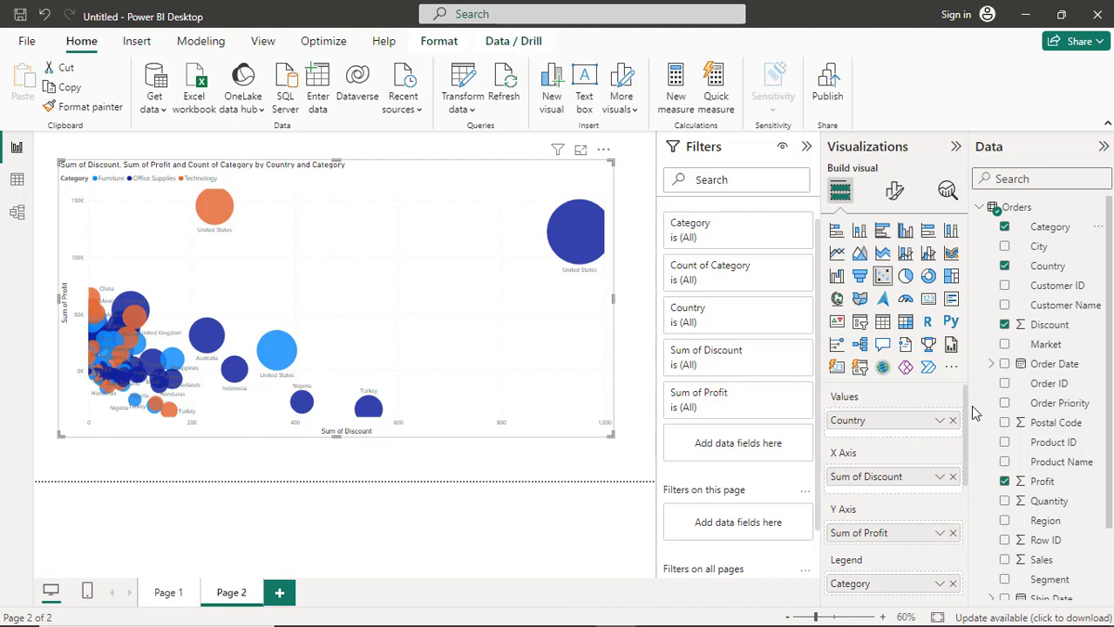
scroll(973, 419, "down", 2)
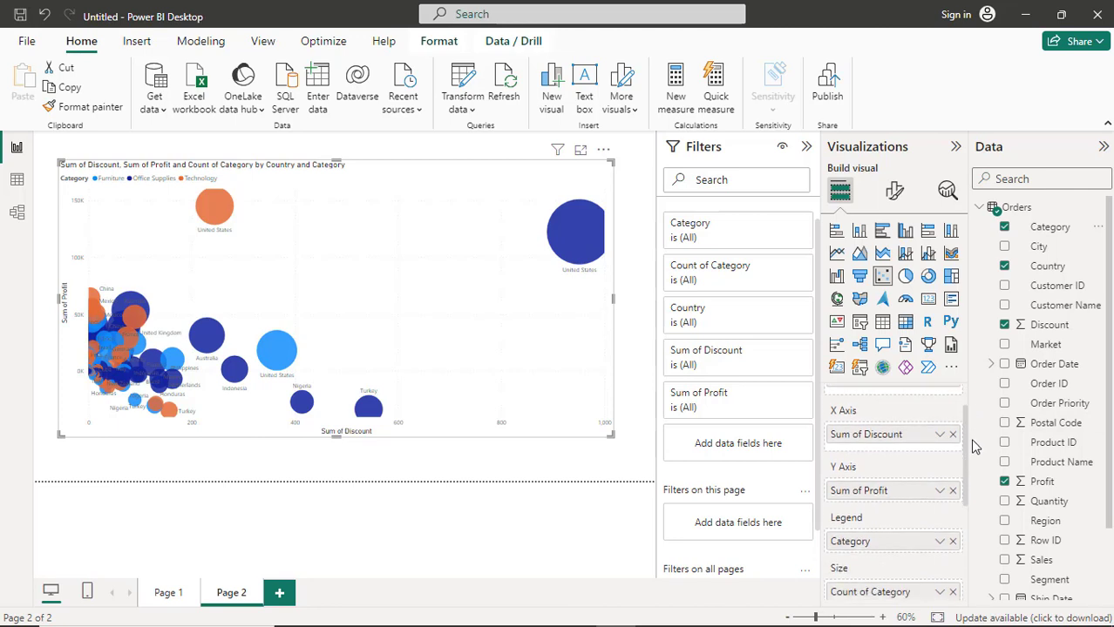
scroll(974, 446, "down", 4)
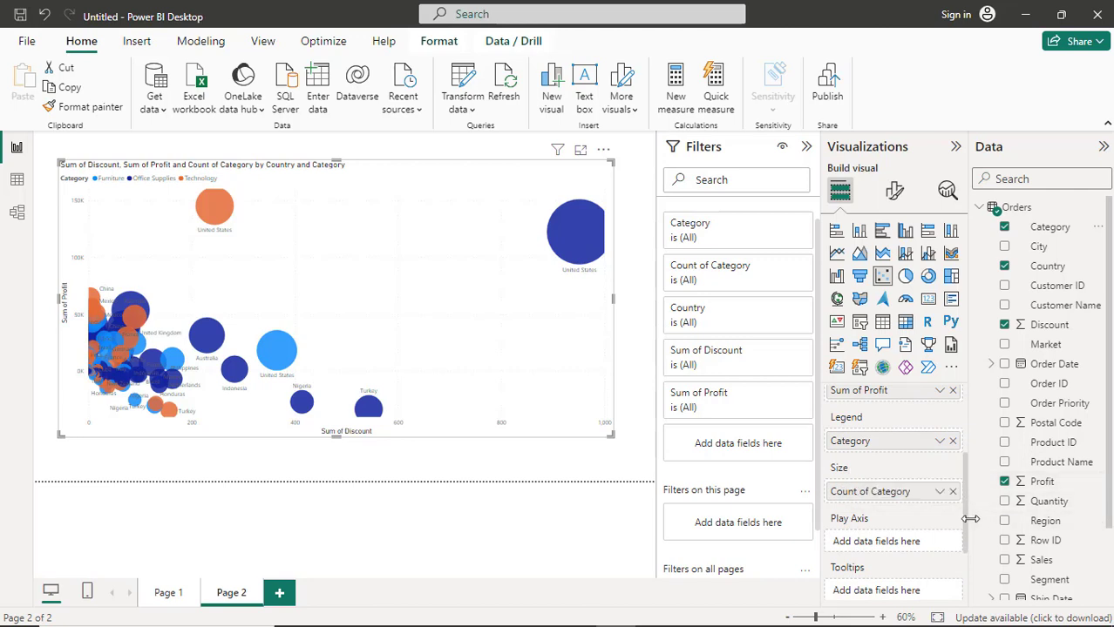
left_click_drag(964, 512, 970, 442)
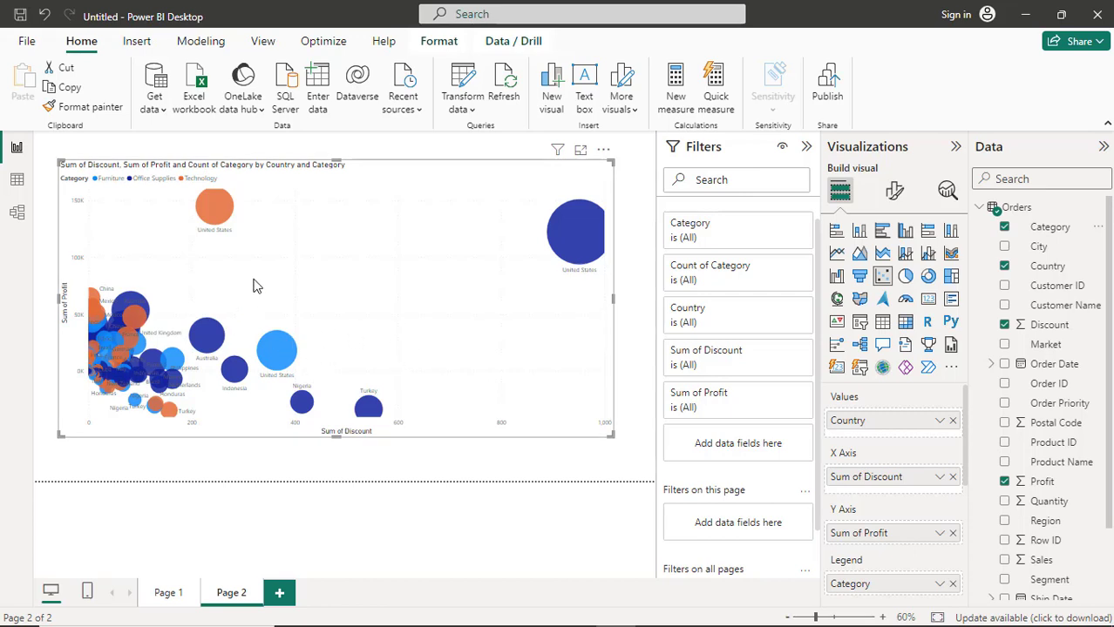
mouse_move(222, 224)
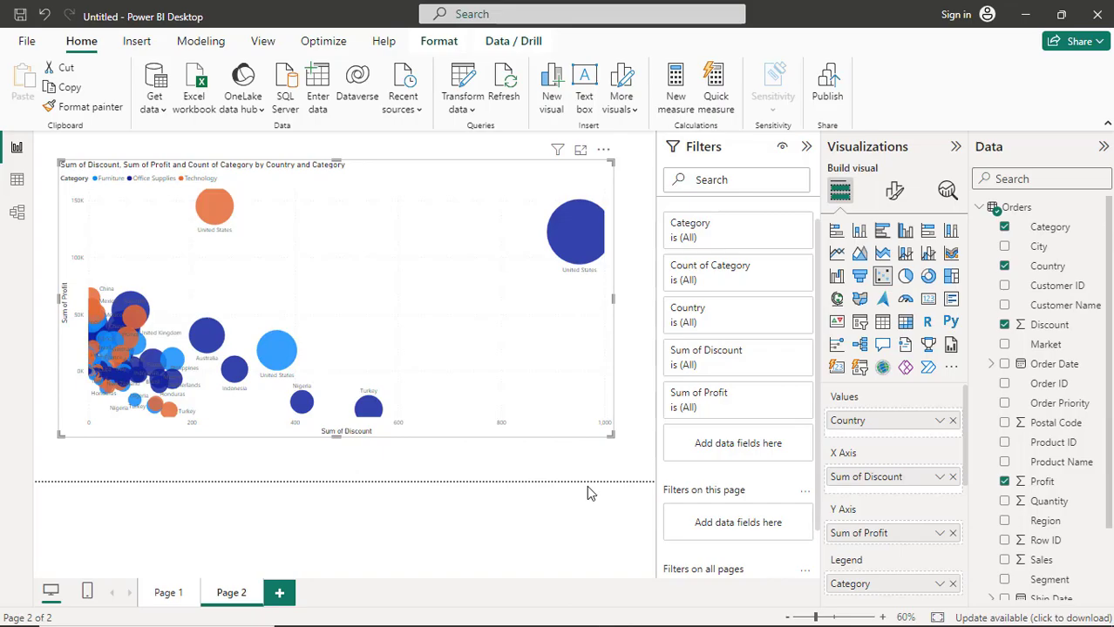
key("alt+Tab")
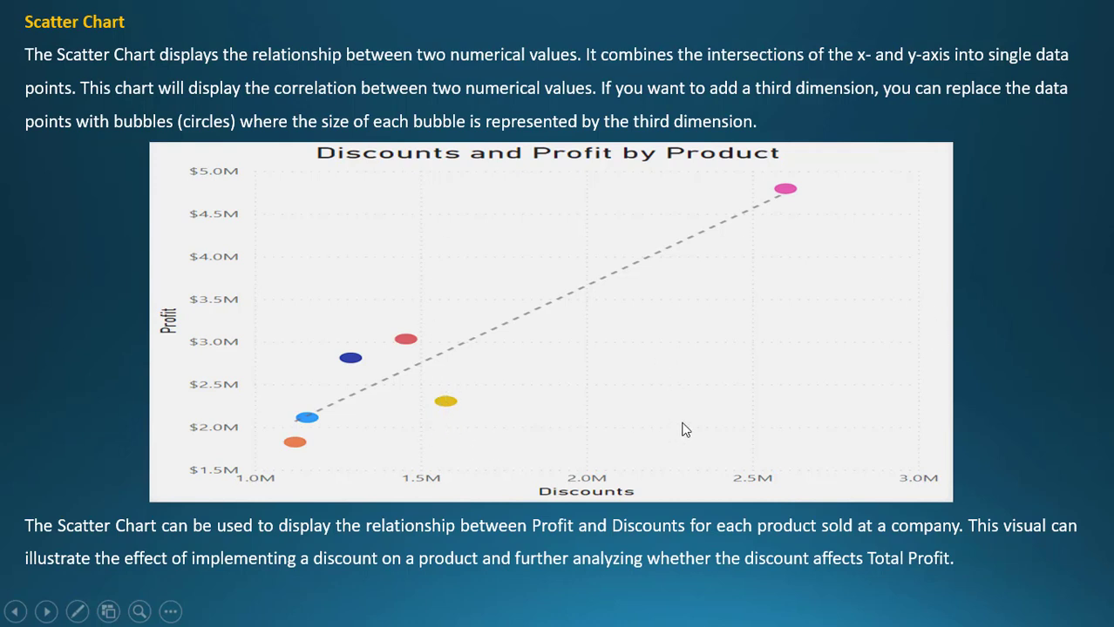
key("alt+Tab")
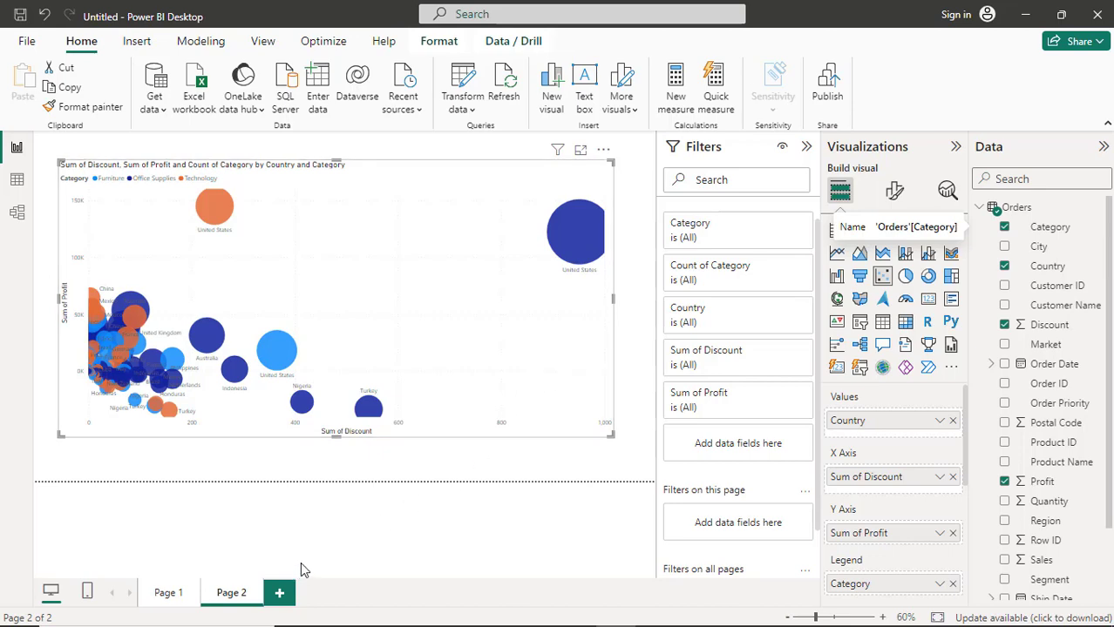
key("alt+Tab")
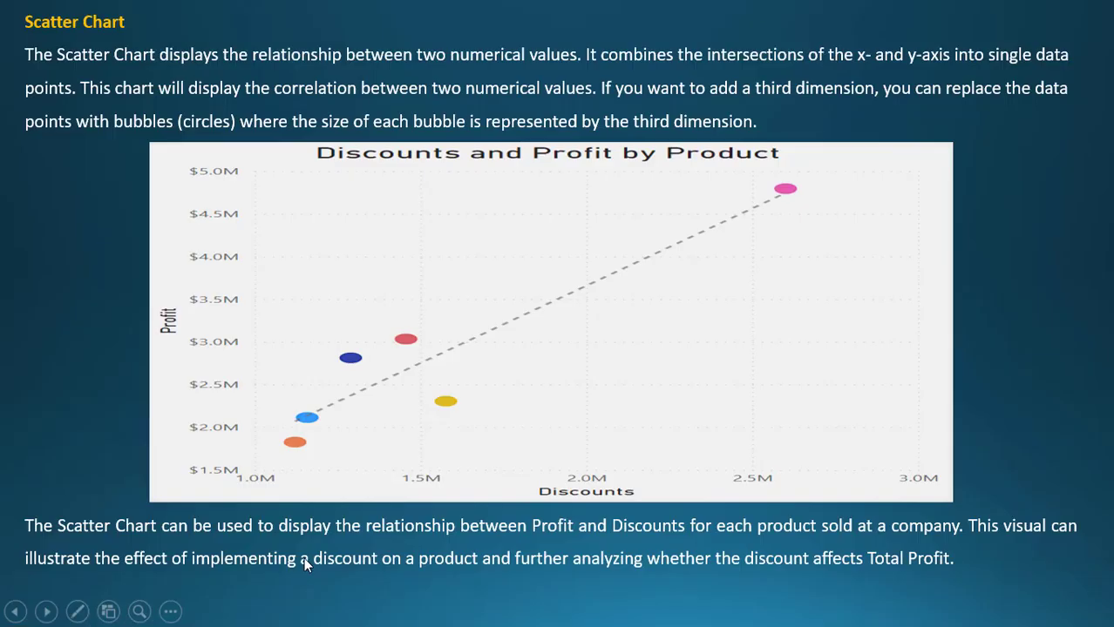
left_click(610, 388)
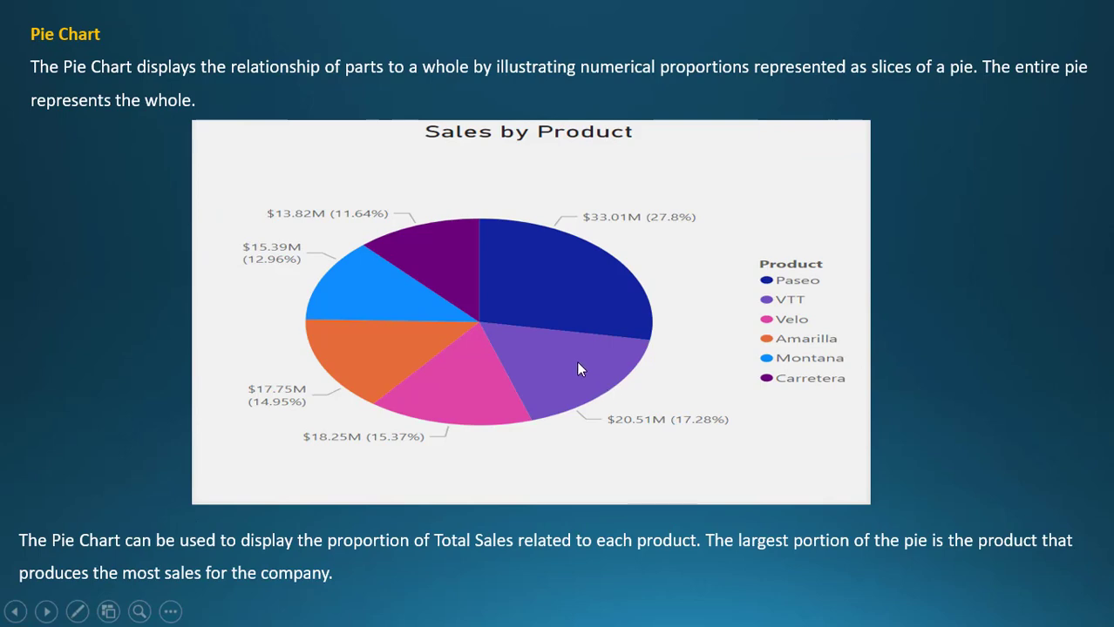
left_click(577, 364)
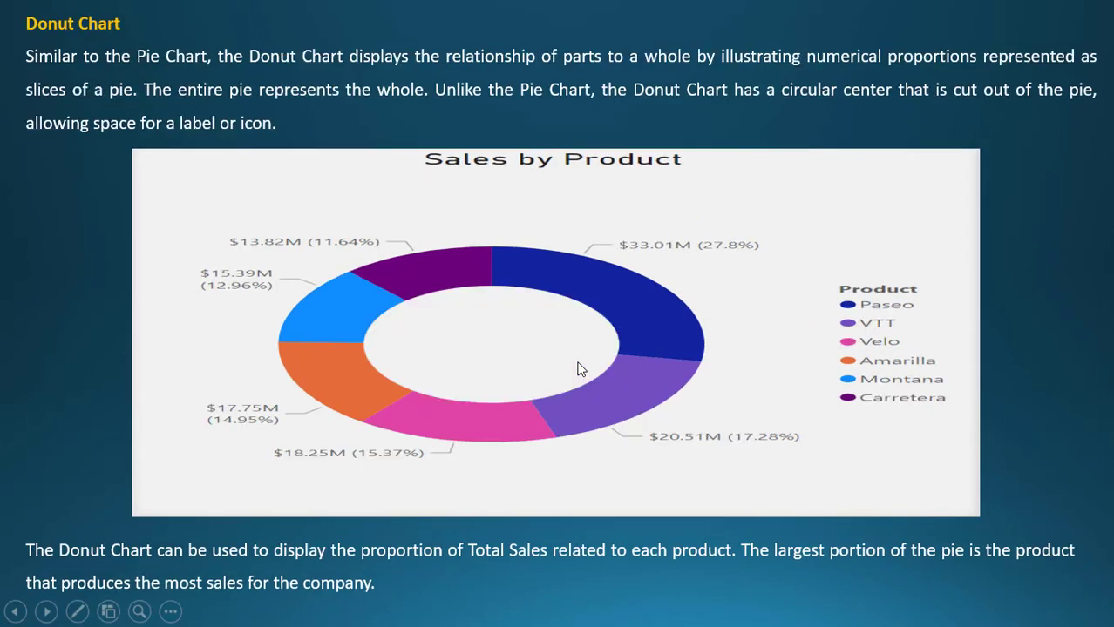
key("Left")
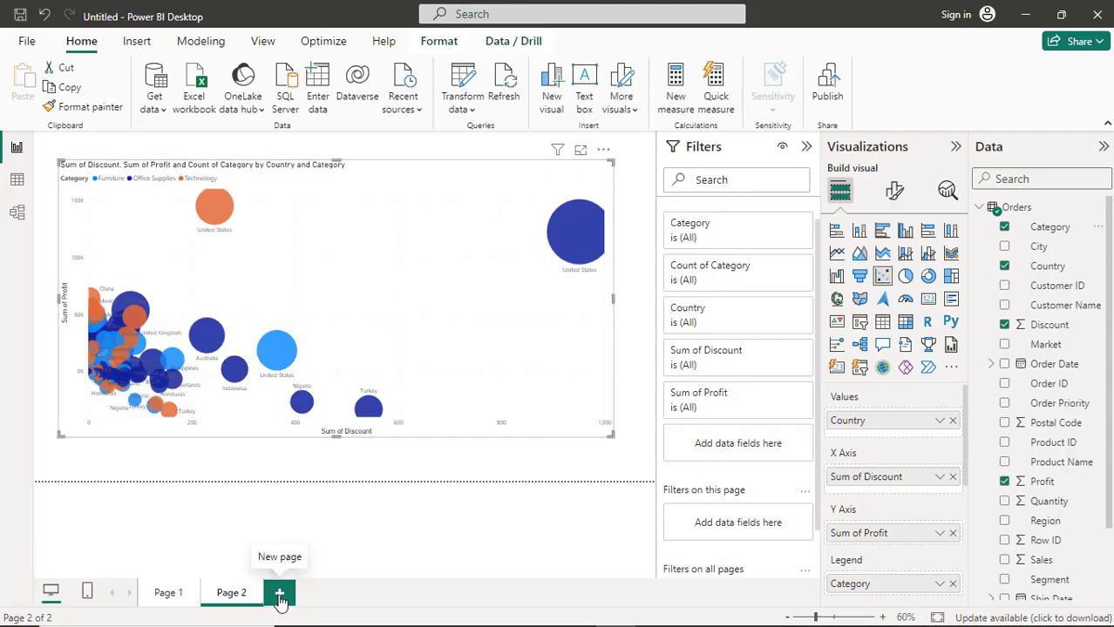
Step: Add a new report page and place an enlarged pie chart near the middle of its canvas
left_click(280, 598)
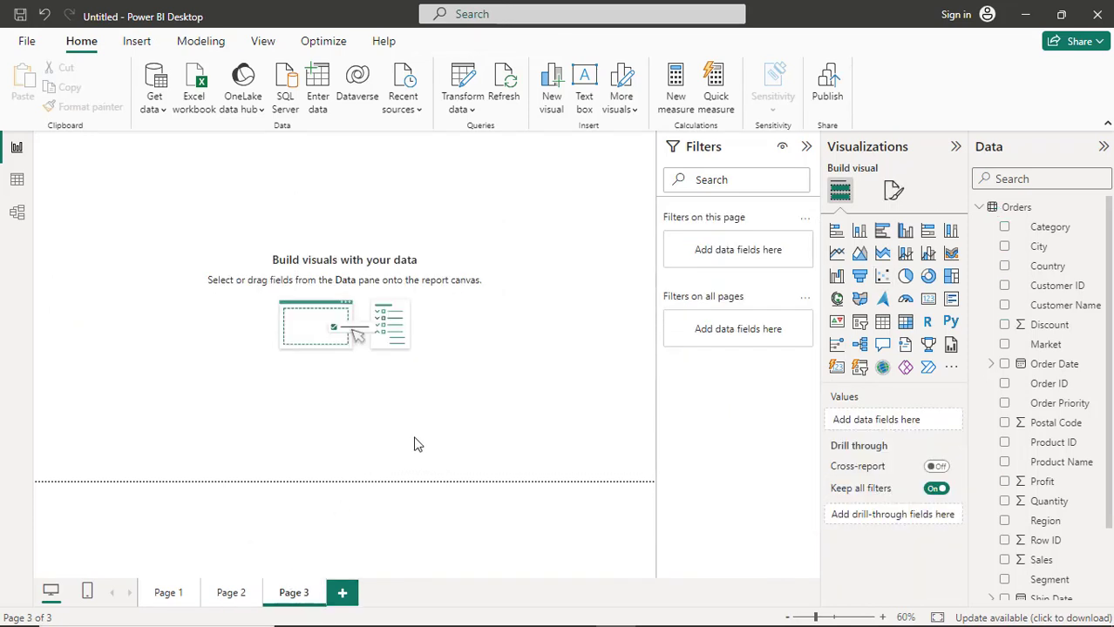
left_click(906, 278)
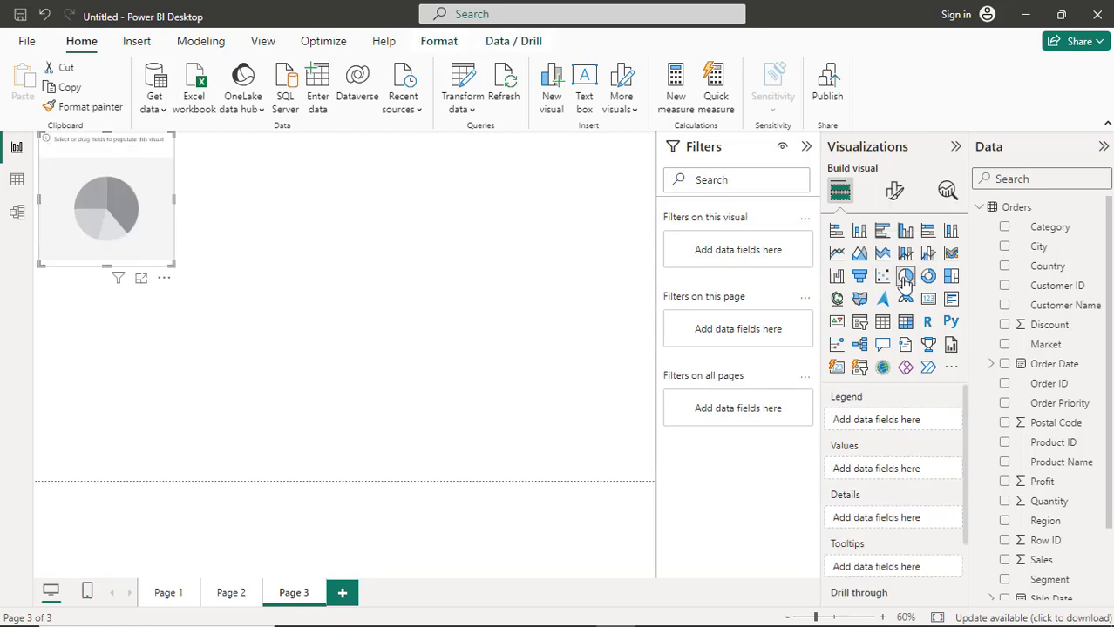
left_click_drag(168, 261, 446, 432)
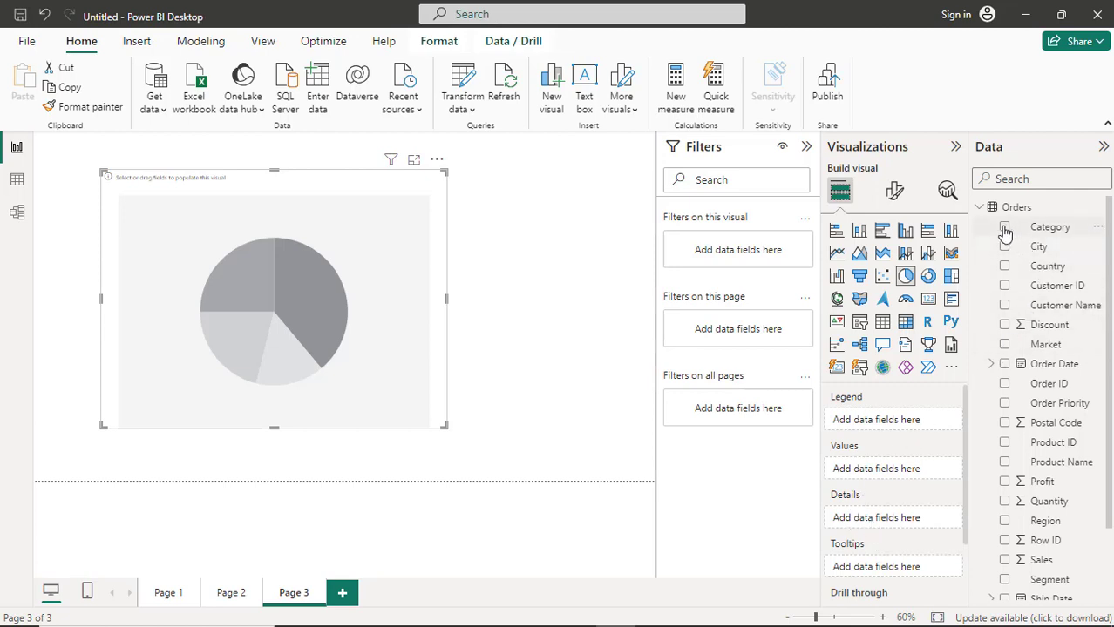
Step: Assign Category to the pie chart's Legend and Sales to its Values, and widen the chart slightly
left_click_drag(1005, 229, 865, 426)
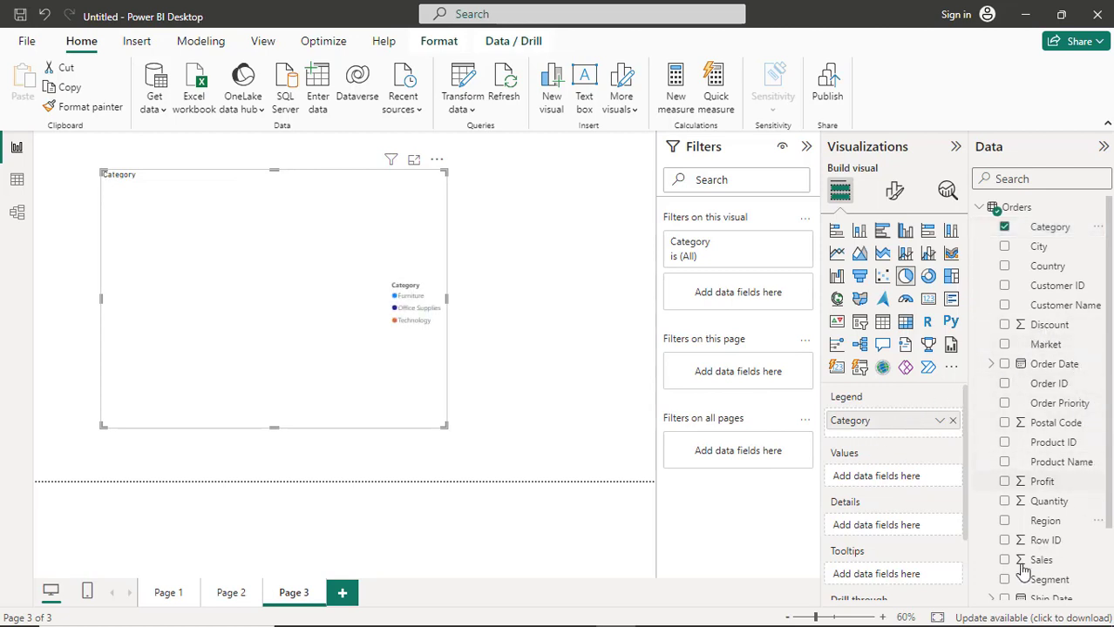
left_click_drag(1006, 559, 862, 482)
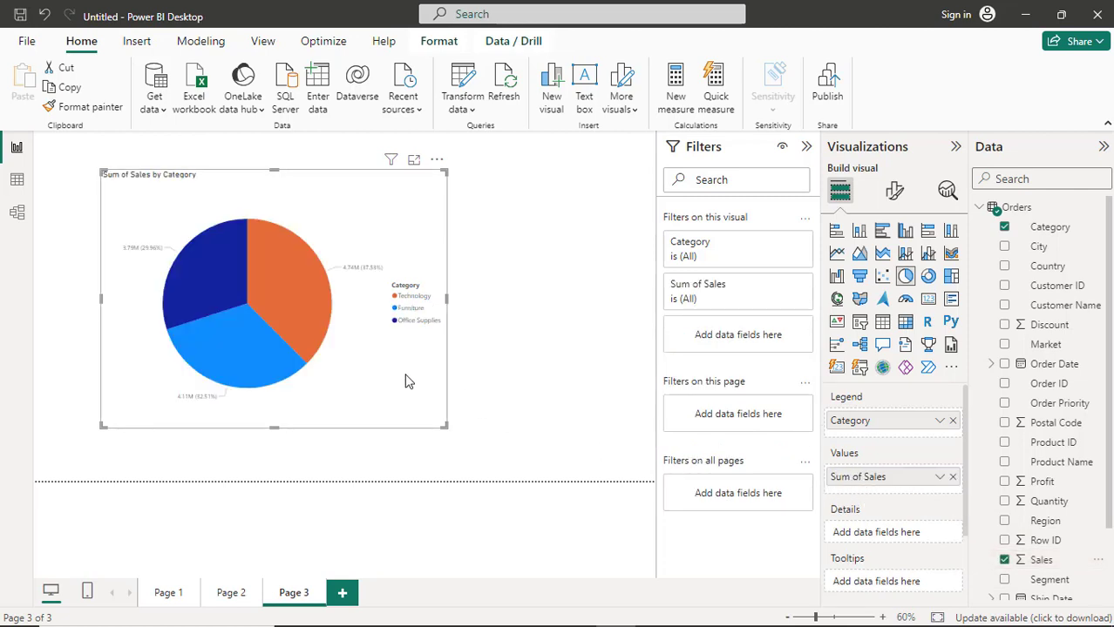
left_click_drag(444, 425, 468, 419)
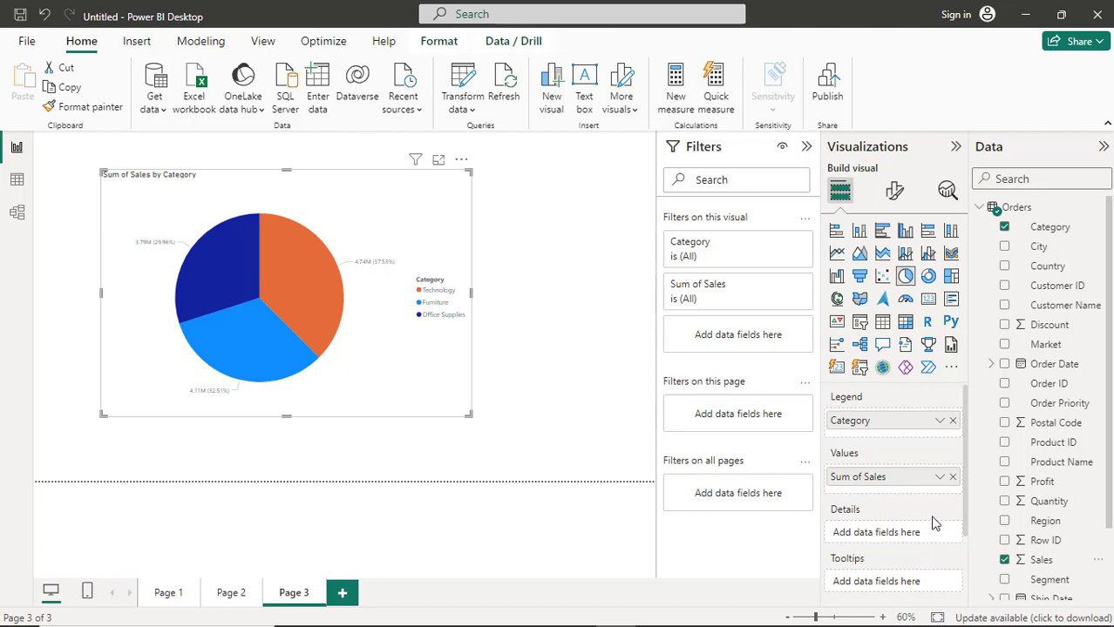
left_click_drag(966, 512, 964, 543)
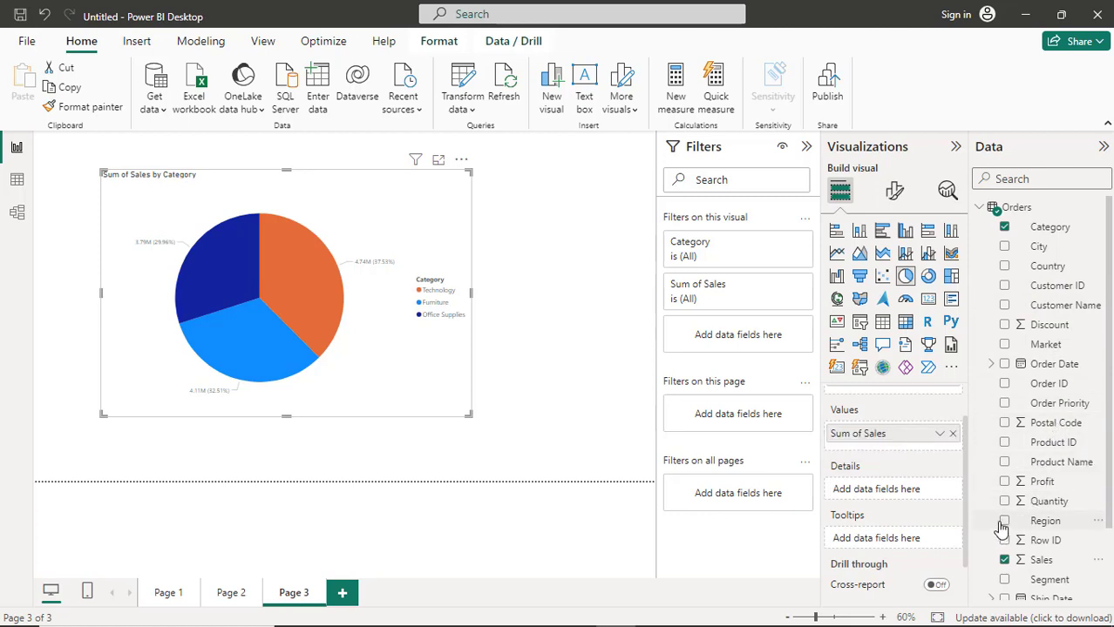
Step: Add the Region field to the pie chart's Details and enlarge the chart to fill most of the canvas width
left_click_drag(1006, 525, 875, 495)
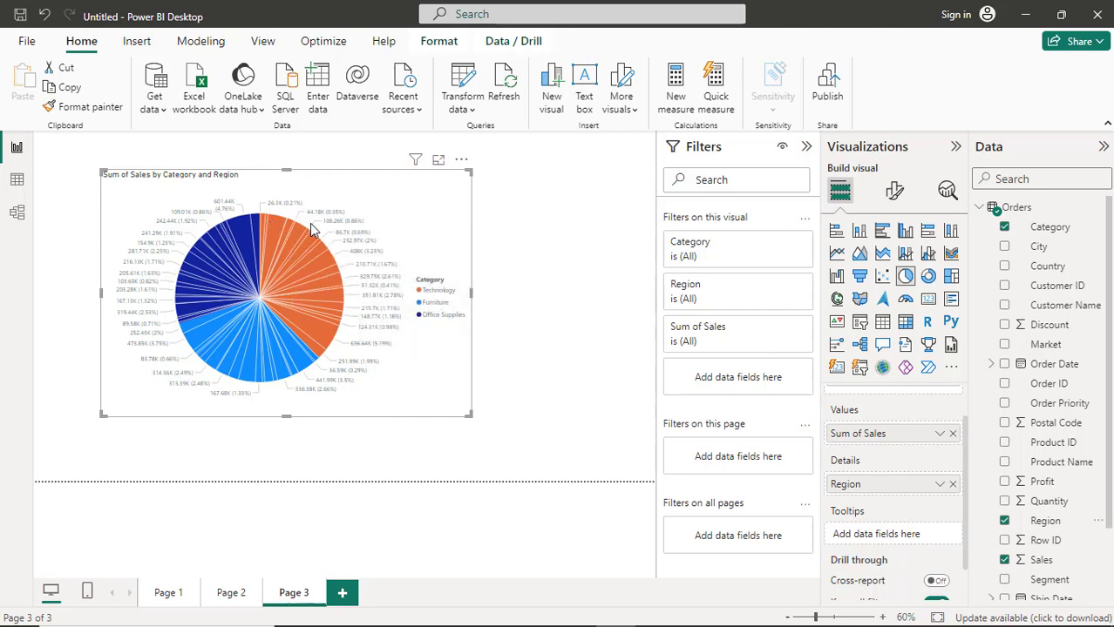
mouse_move(302, 262)
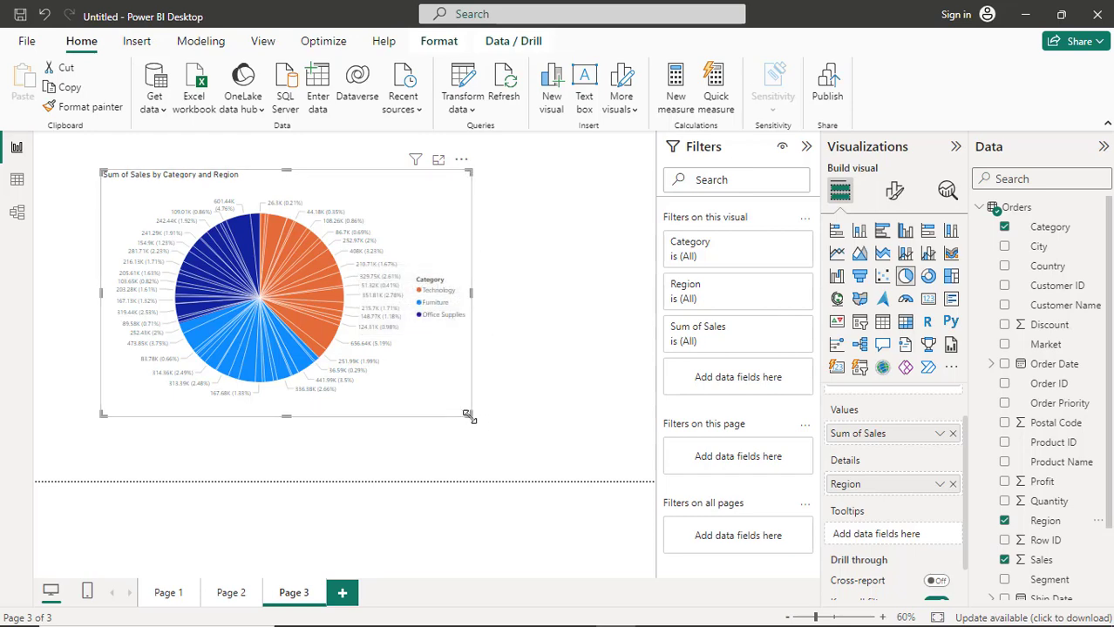
left_click_drag(468, 417, 597, 460)
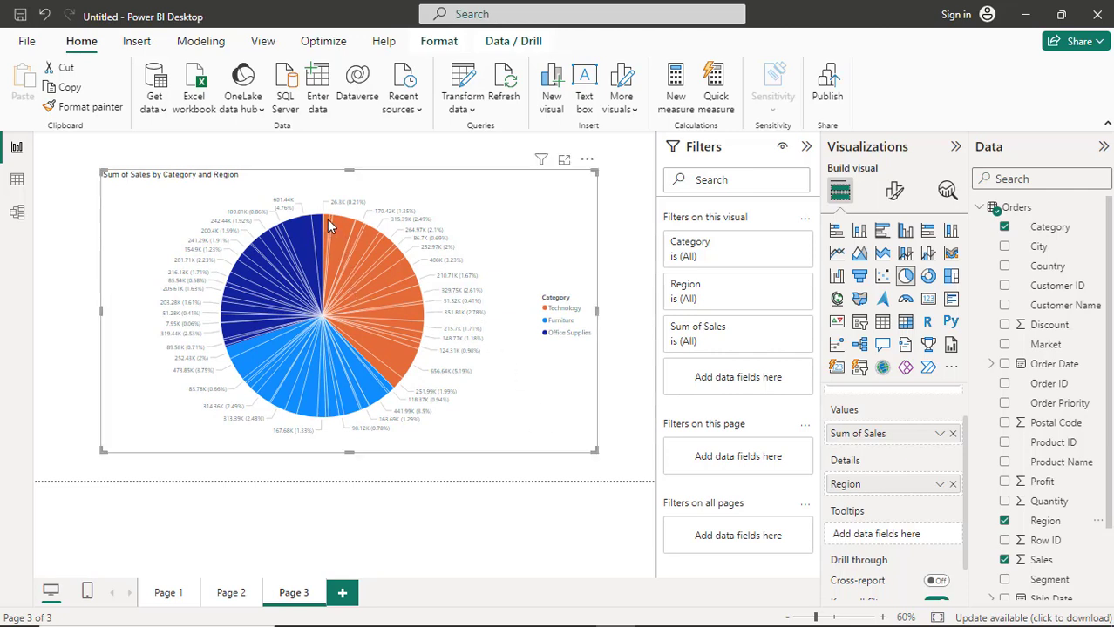
mouse_move(328, 219)
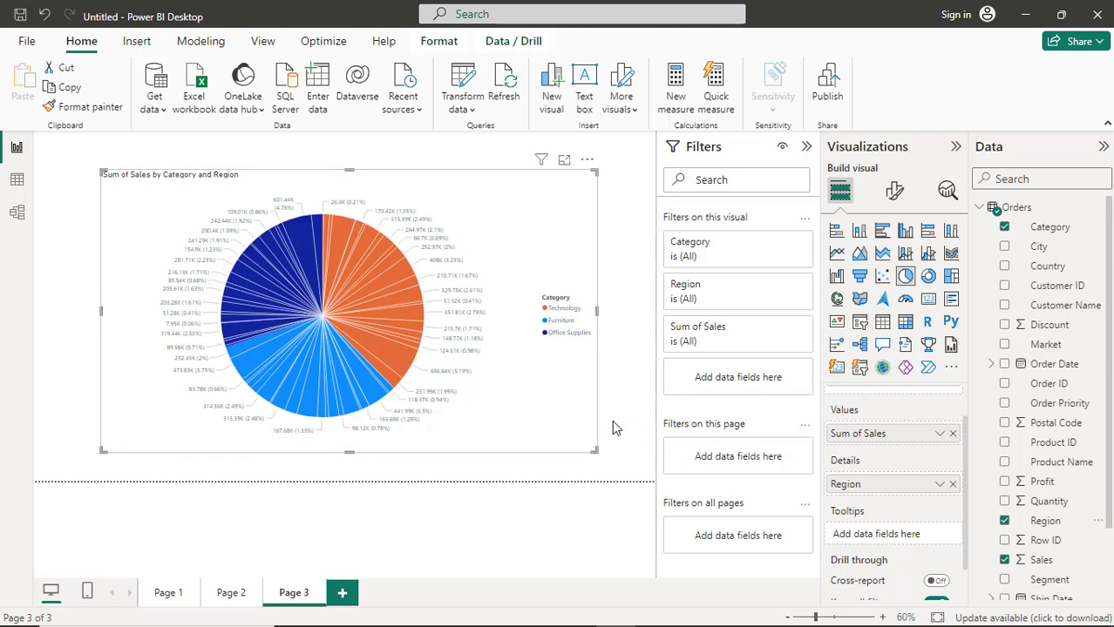
mouse_move(388, 320)
Step: Convert the pie chart to a donut chart and review its Legend, Values and Details field assignments
left_click_drag(963, 486, 959, 519)
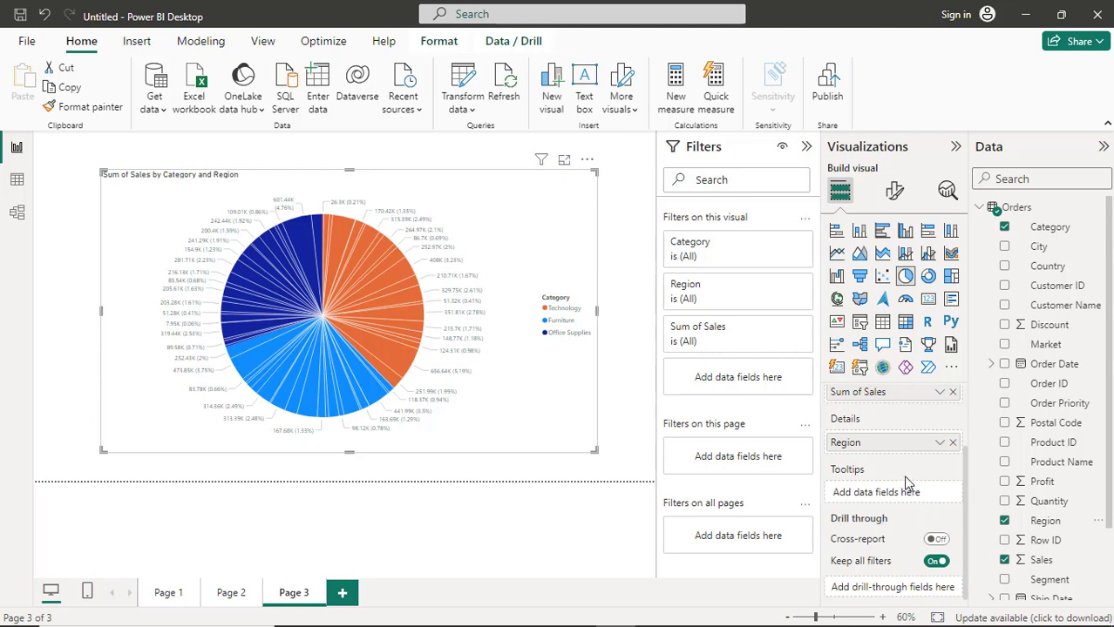
left_click(931, 282)
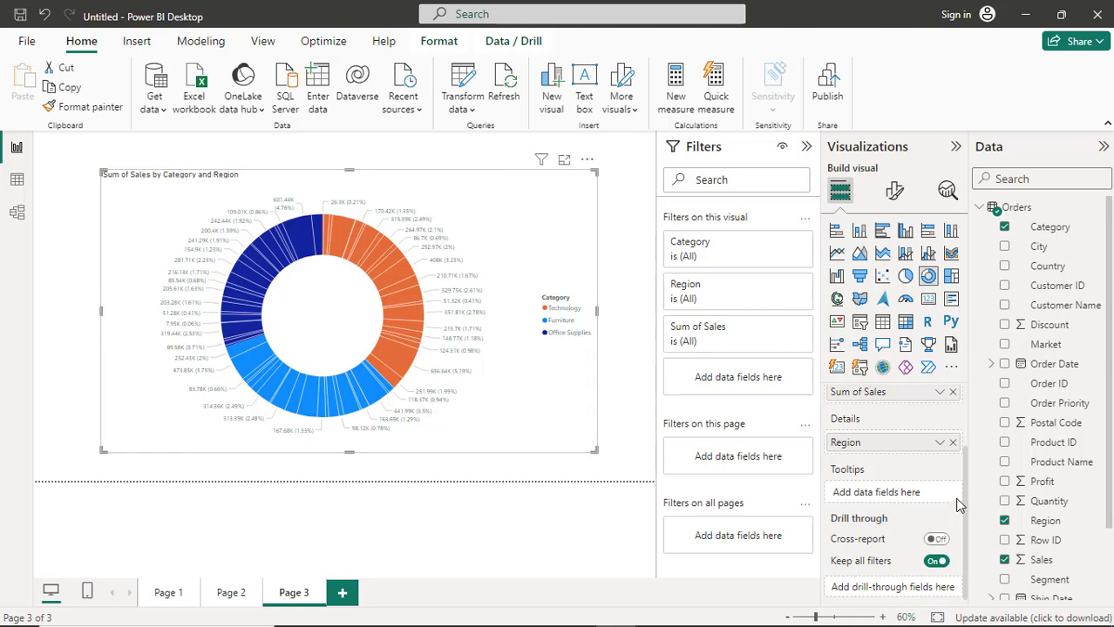
scroll(965, 494, "up", 2)
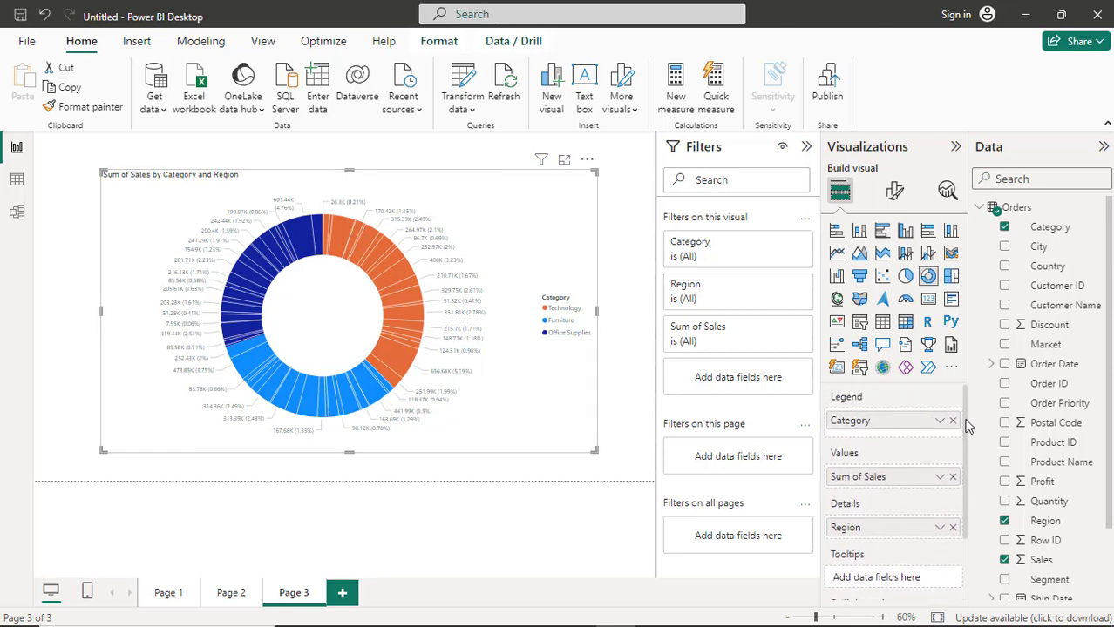
mouse_move(966, 436)
left_mouse_down()
mouse_move(967, 510)
mouse_move(967, 414)
left_mouse_up()
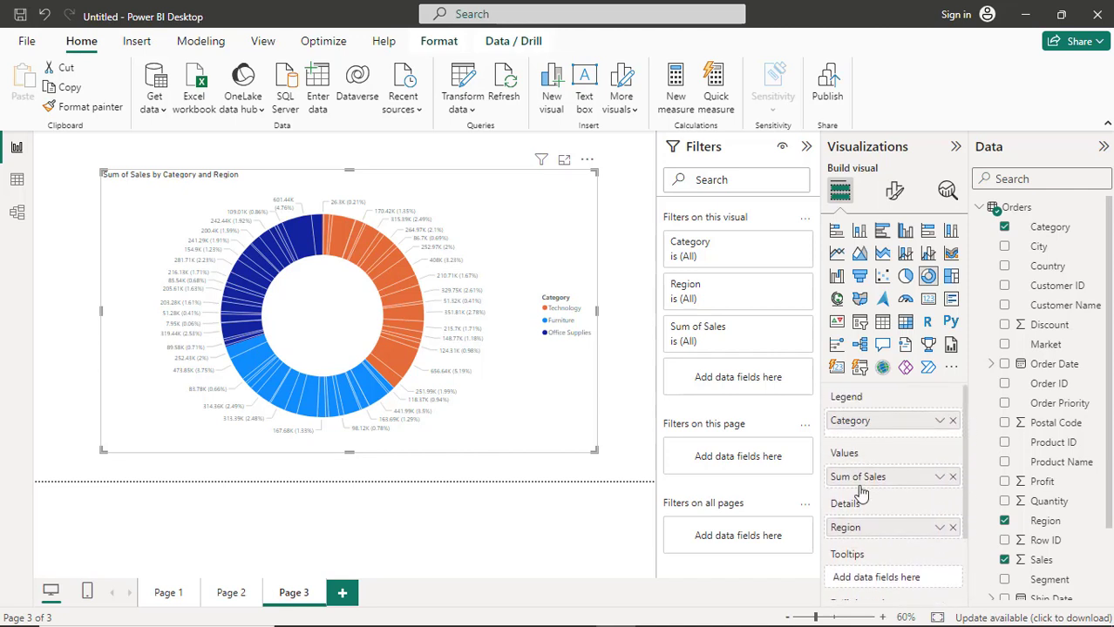